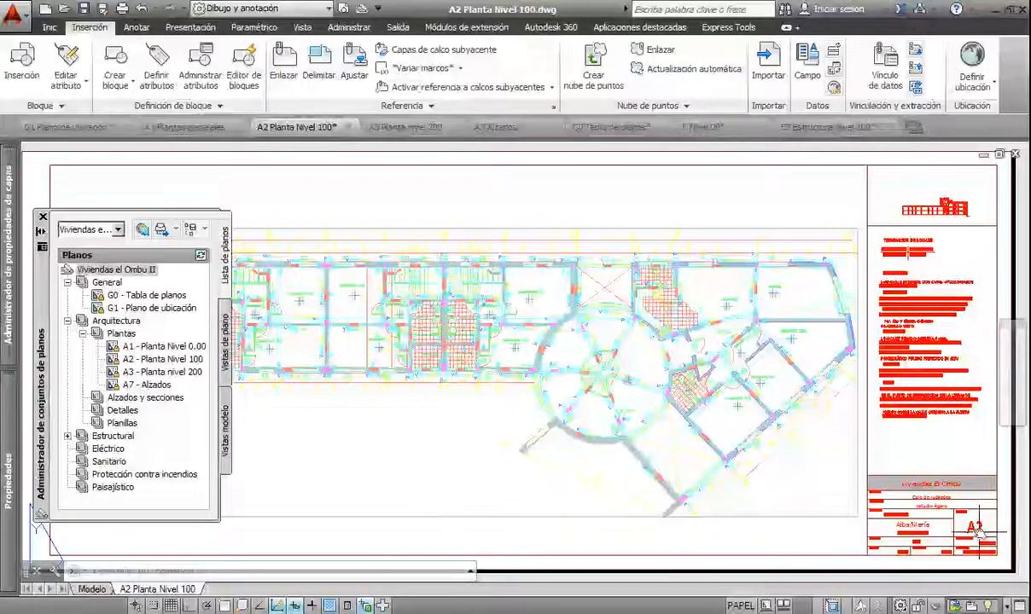
- Review the attribute values of the HOJA title block on sheet A2, leaving them unedited
{"action": "scroll", "coordinate": [930, 521], "scroll_direction": "up", "scroll_amount": 4}
{"action": "scroll", "coordinate": [809, 499], "scroll_direction": "up", "scroll_amount": 2}
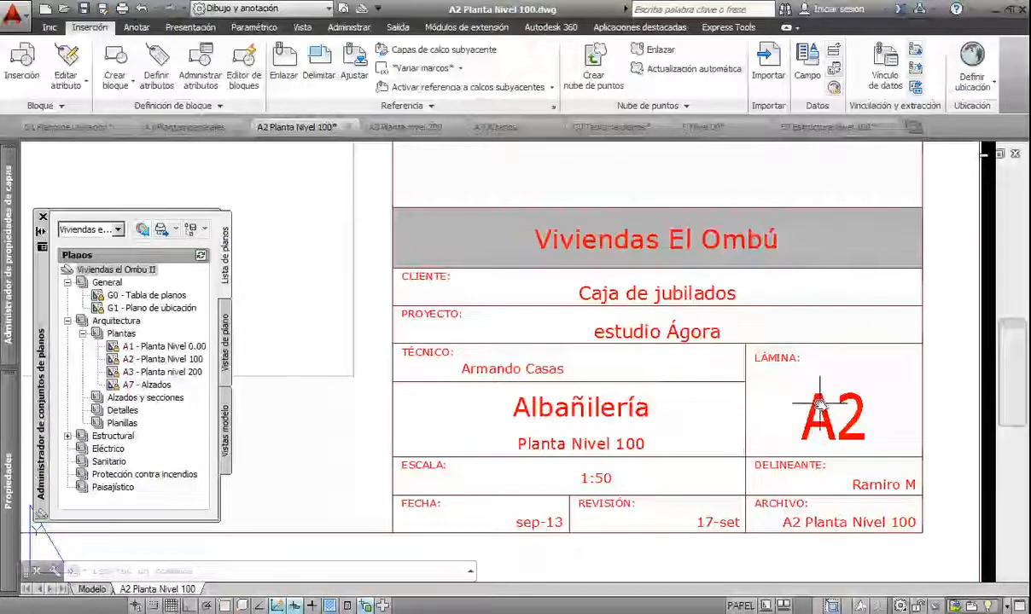
{"action": "double_click", "coordinate": [595, 413]}
{"action": "key", "text": "Escape"}
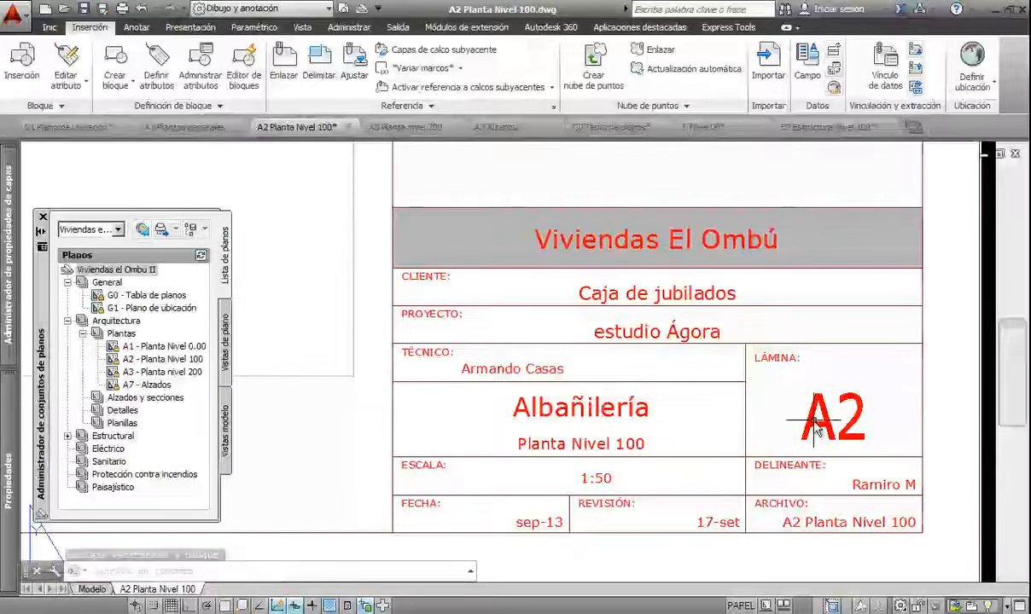
{"action": "double_click", "coordinate": [815, 413]}
{"action": "left_click", "coordinate": [815, 417]}
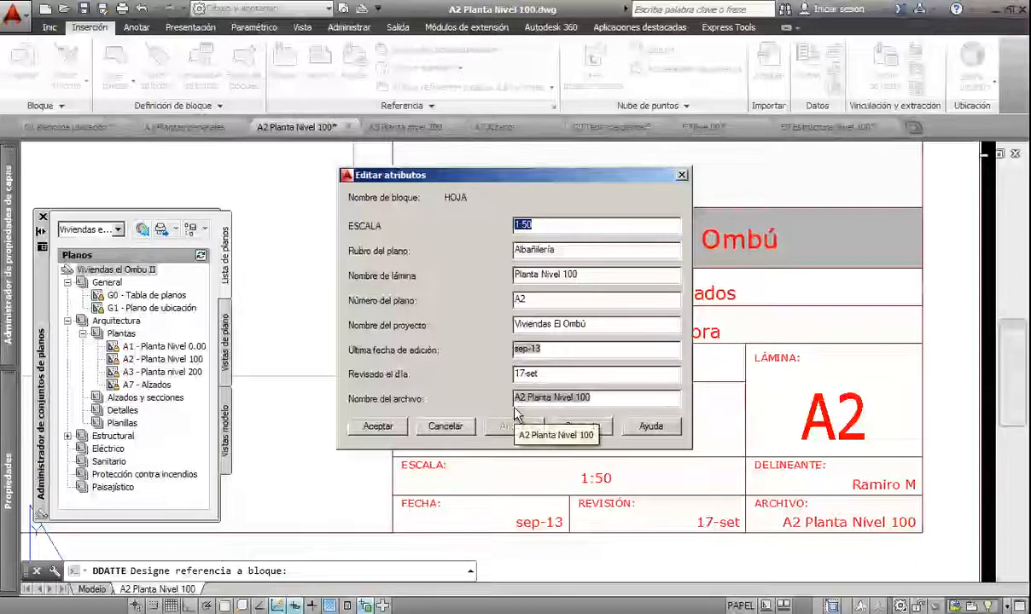
{"action": "left_click", "coordinate": [445, 426]}
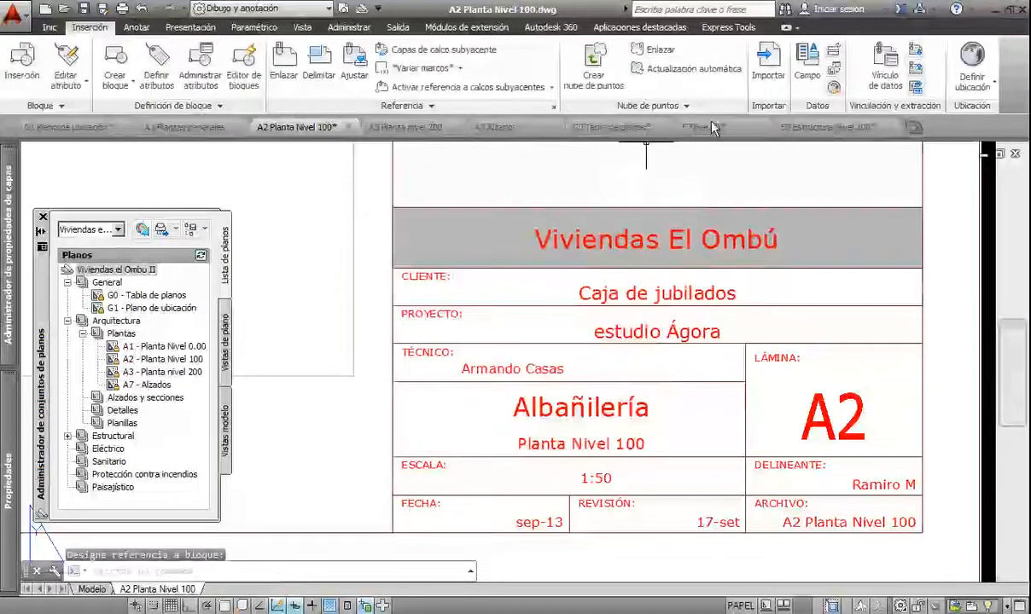
- Look through the field names available in the Conjunto de planos field category without inserting a field
{"action": "left_click", "coordinate": [806, 64]}
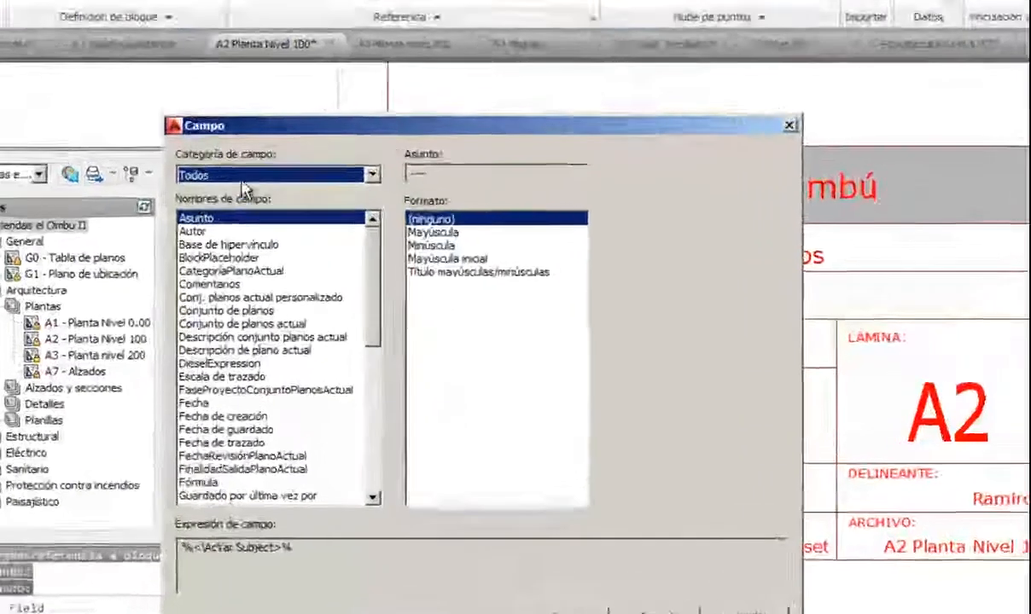
{"action": "left_click", "coordinate": [245, 180]}
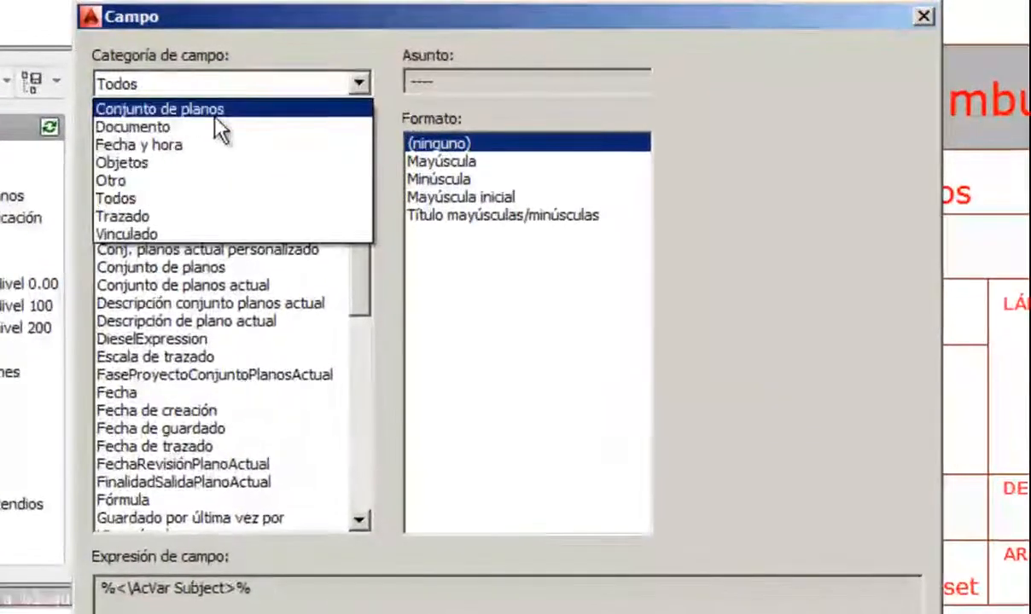
{"action": "left_click", "coordinate": [215, 111]}
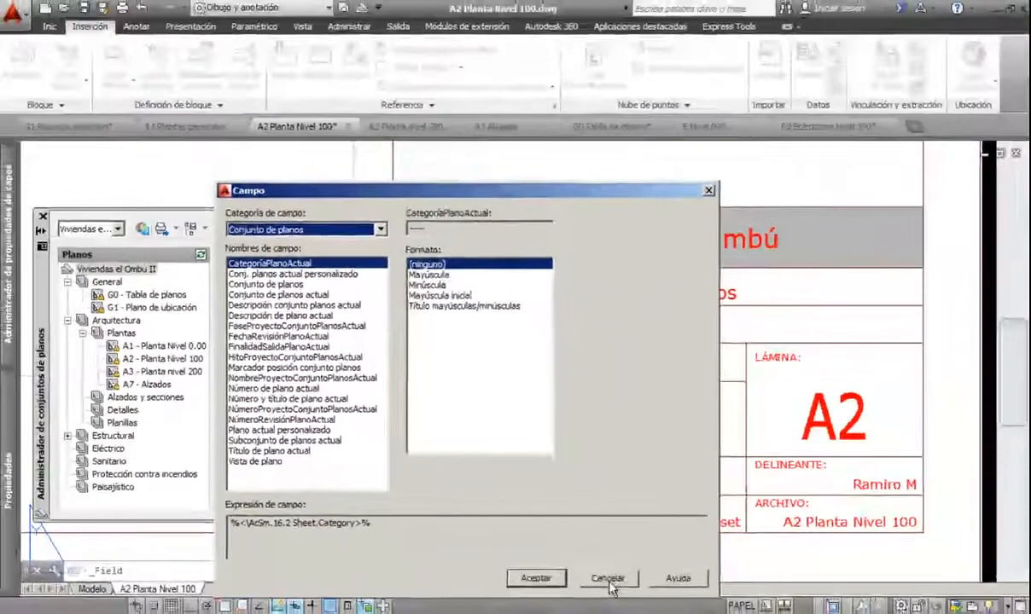
{"action": "left_click", "coordinate": [612, 582]}
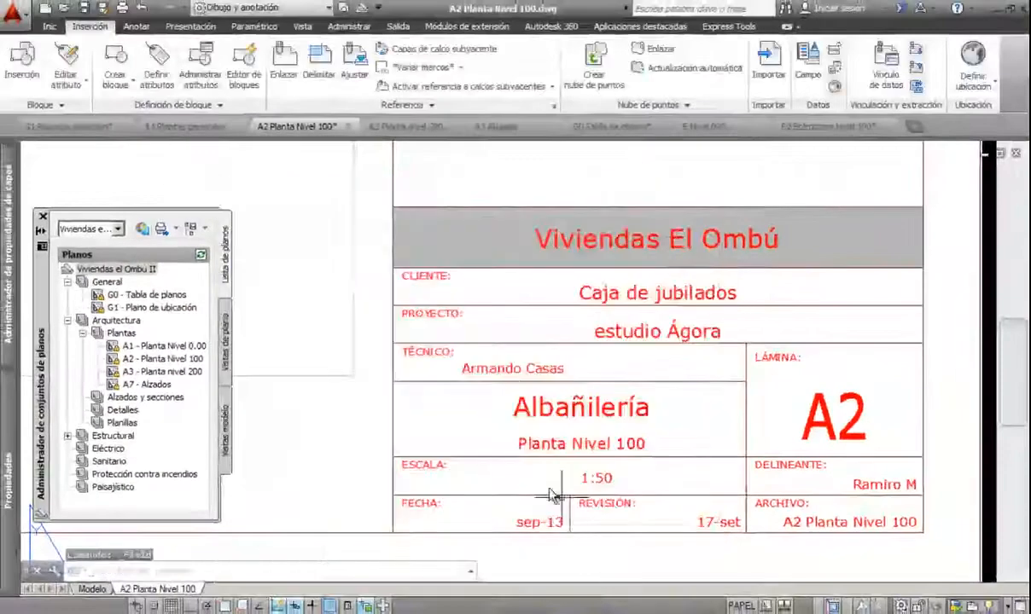
{"action": "scroll", "coordinate": [484, 427], "scroll_direction": "down", "scroll_amount": 5}
{"action": "middle_click_drag", "start_coordinate": [498, 416], "coordinate": [803, 542]}
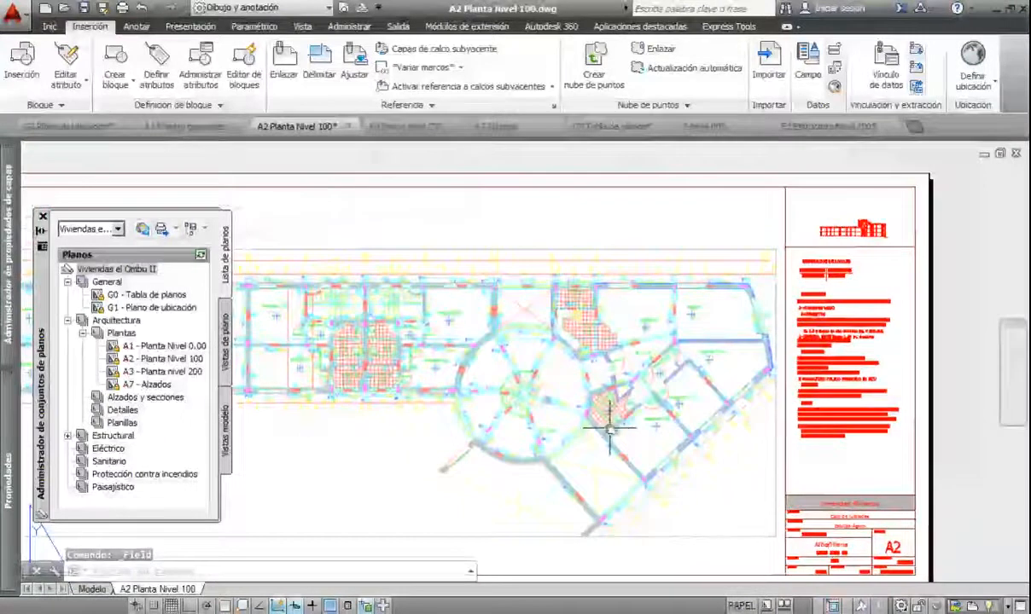
{"action": "middle_click_drag", "start_coordinate": [517, 433], "coordinate": [623, 409]}
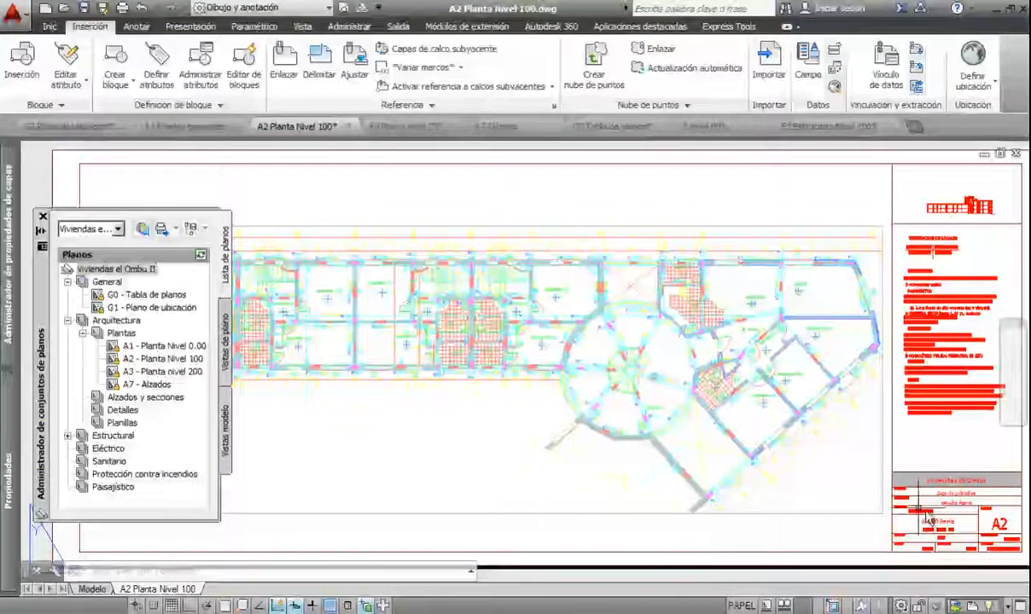
{"action": "middle_click_drag", "start_coordinate": [987, 531], "coordinate": [890, 509]}
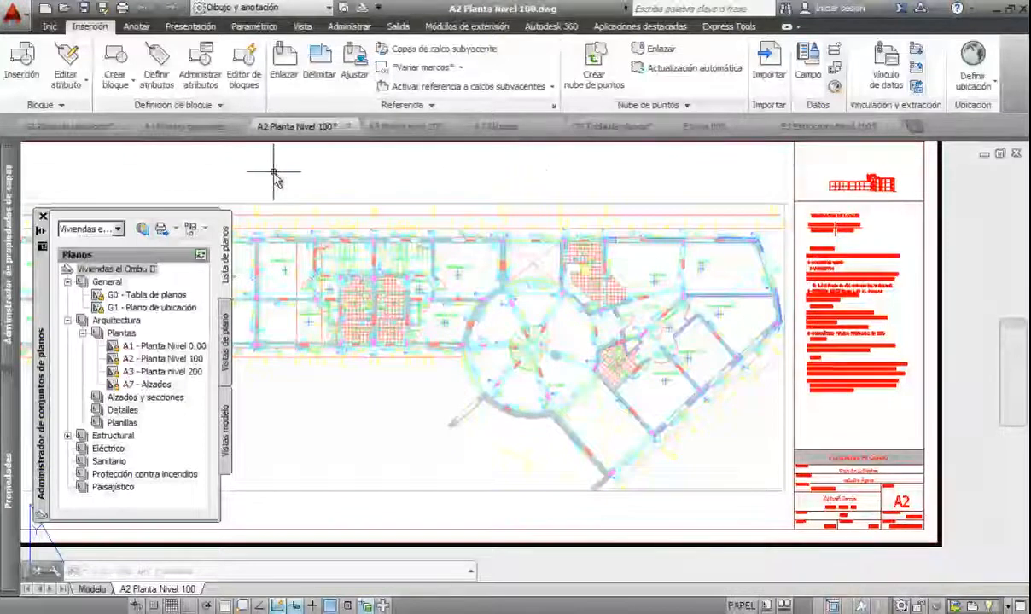
- Open the drawing template Plantilla-El ombú.dwt from the Template folder
{"action": "left_click", "coordinate": [66, 10]}
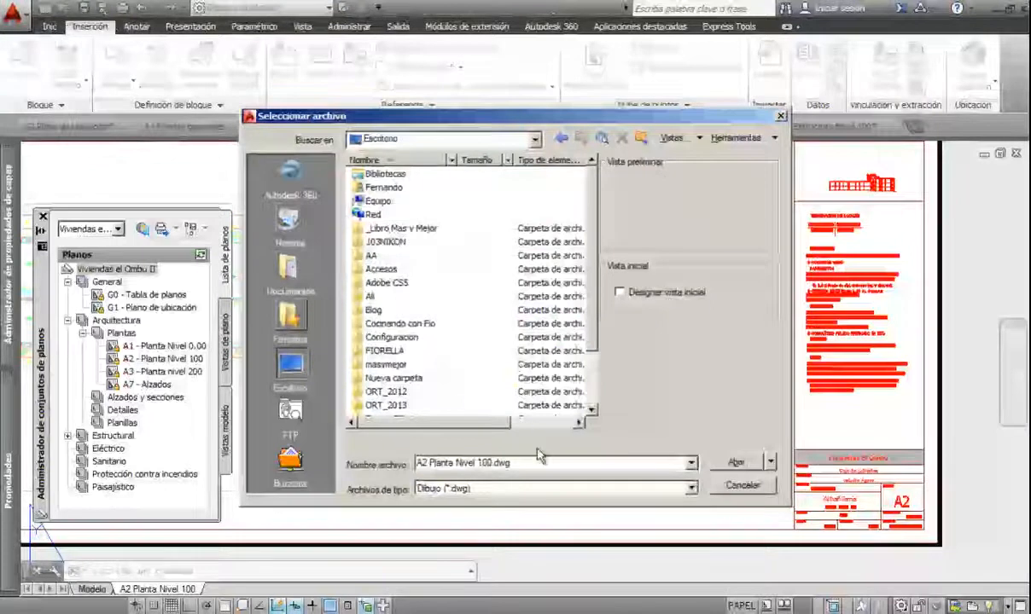
{"action": "left_click", "coordinate": [692, 492]}
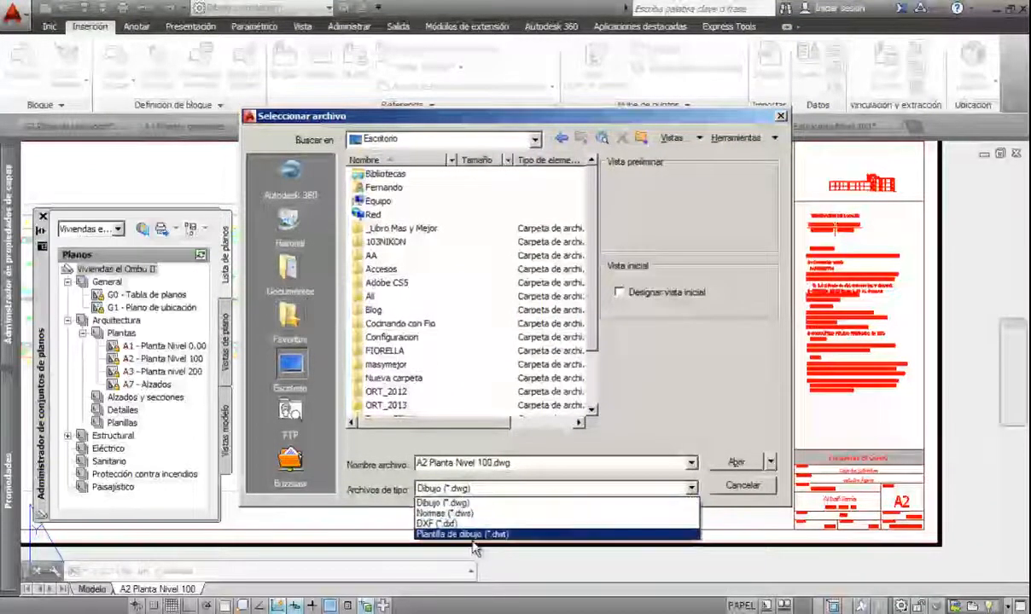
{"action": "left_click", "coordinate": [502, 535]}
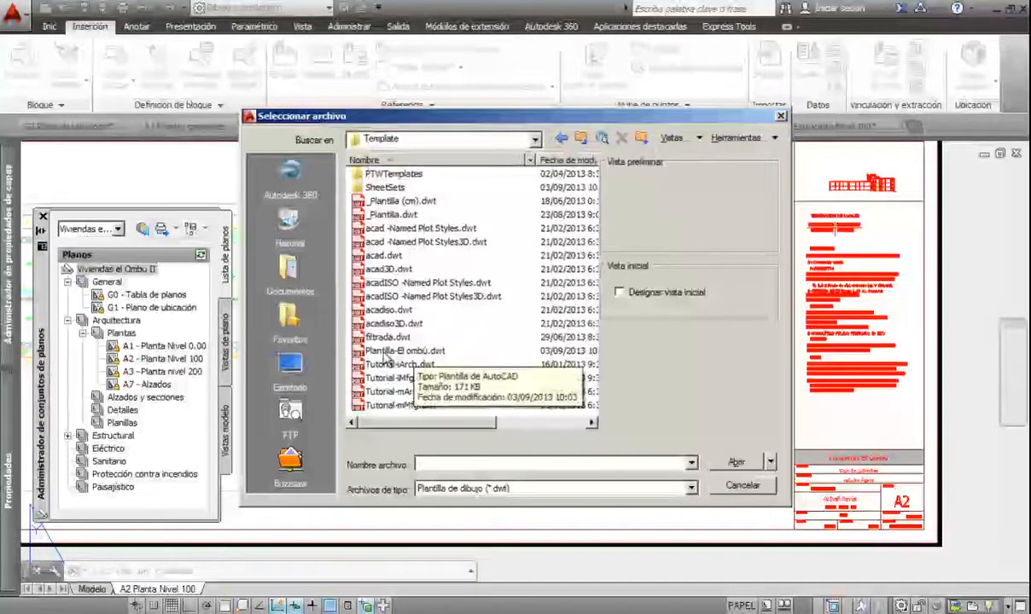
{"action": "left_click", "coordinate": [417, 353]}
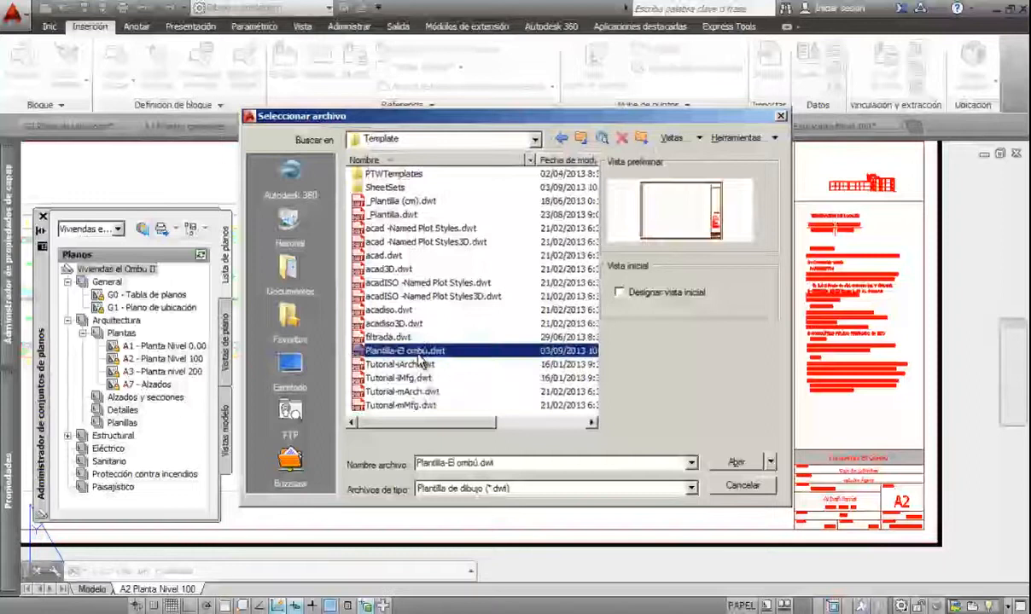
{"action": "left_click", "coordinate": [739, 465]}
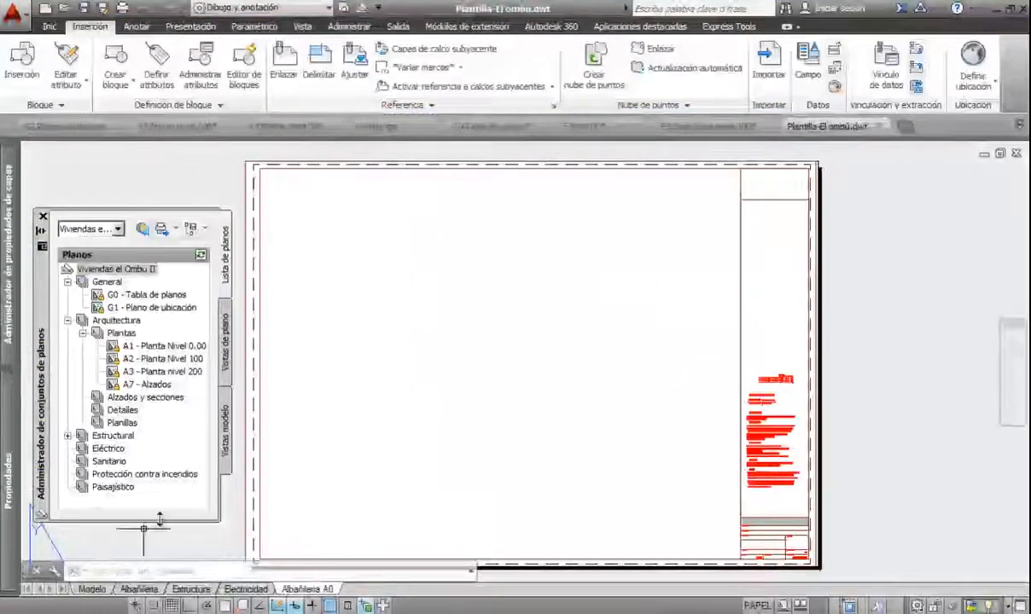
- Switch to the Albañilería layout and open its title block in the block editor
{"action": "left_click", "coordinate": [145, 593]}
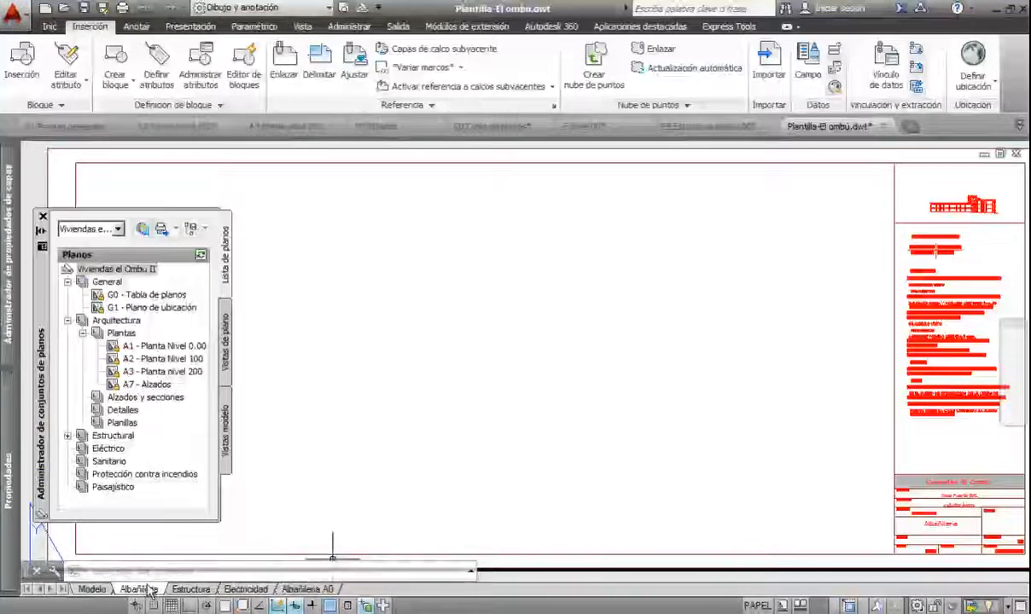
{"action": "left_click", "coordinate": [554, 553]}
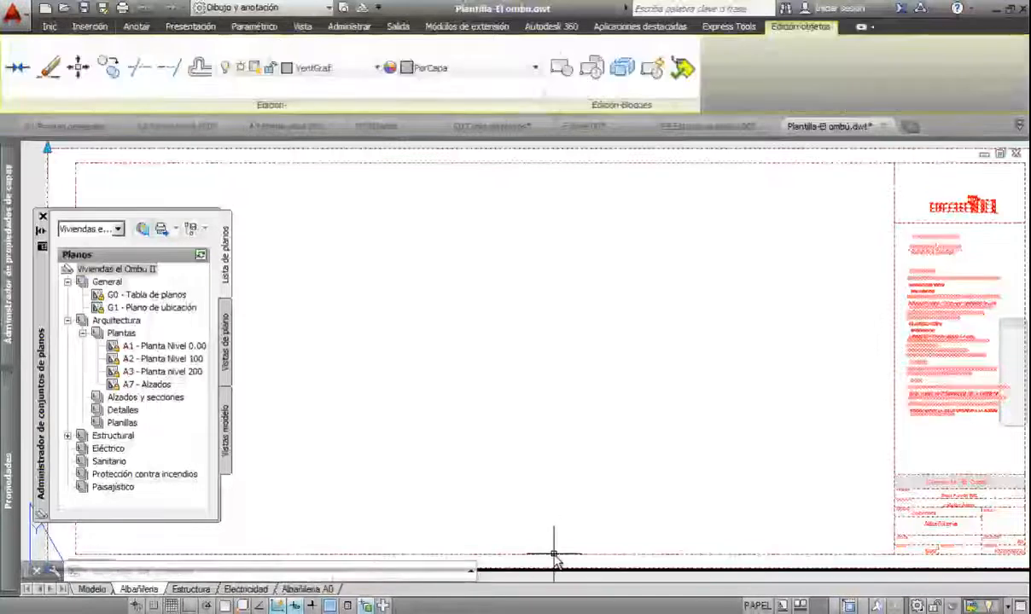
{"action": "right_click", "coordinate": [479, 442]}
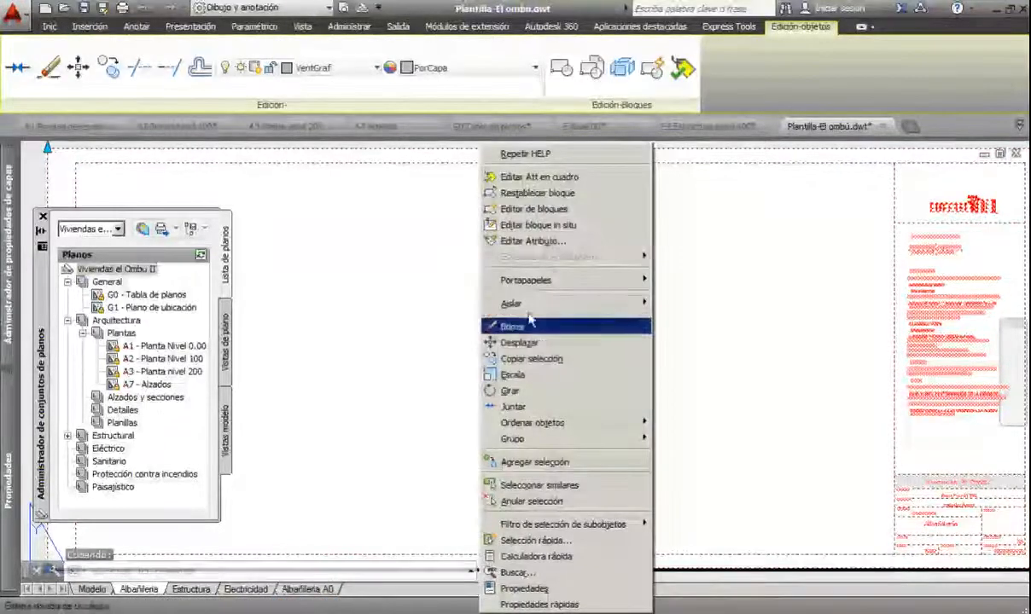
{"action": "left_click", "coordinate": [538, 210]}
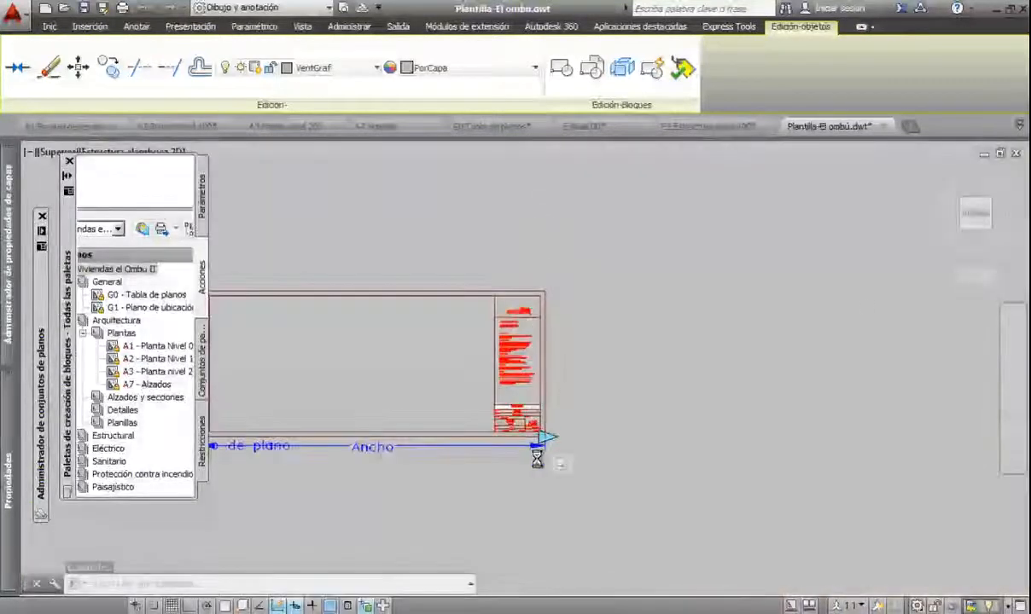
- Set the default value of the PROYECTO attribute to the field Conjunto de planos actual from the Conjunto de planos category
{"action": "scroll", "coordinate": [525, 411], "scroll_direction": "up", "scroll_amount": 8}
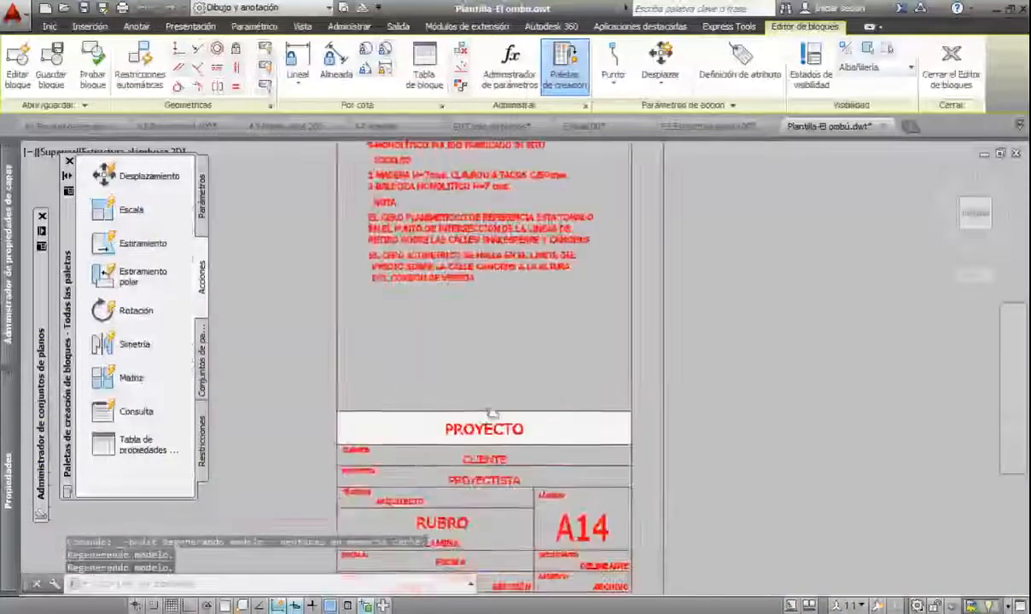
{"action": "scroll", "coordinate": [486, 421], "scroll_direction": "up", "scroll_amount": 6}
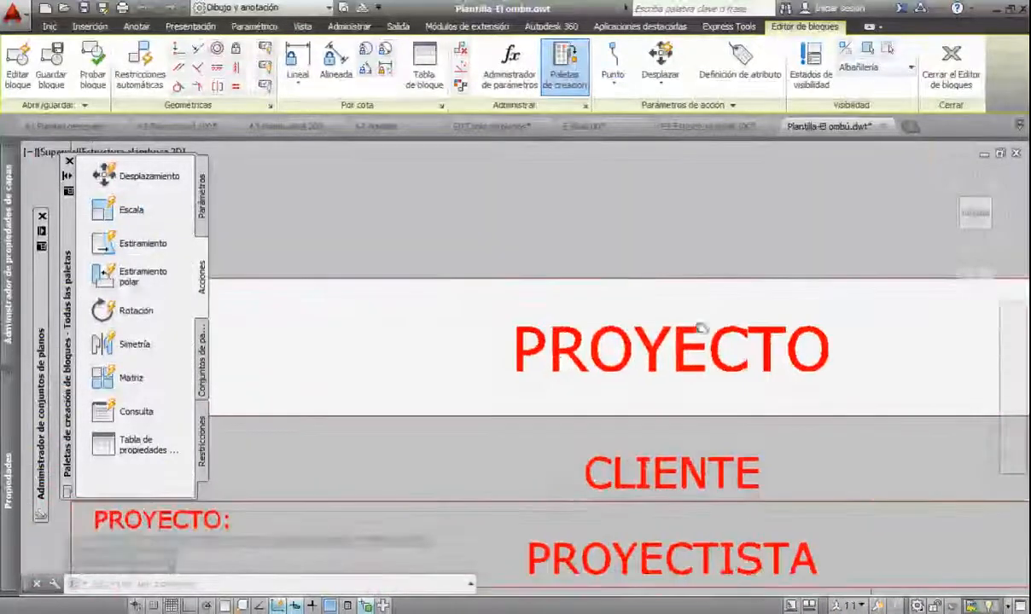
{"action": "double_click", "coordinate": [645, 344]}
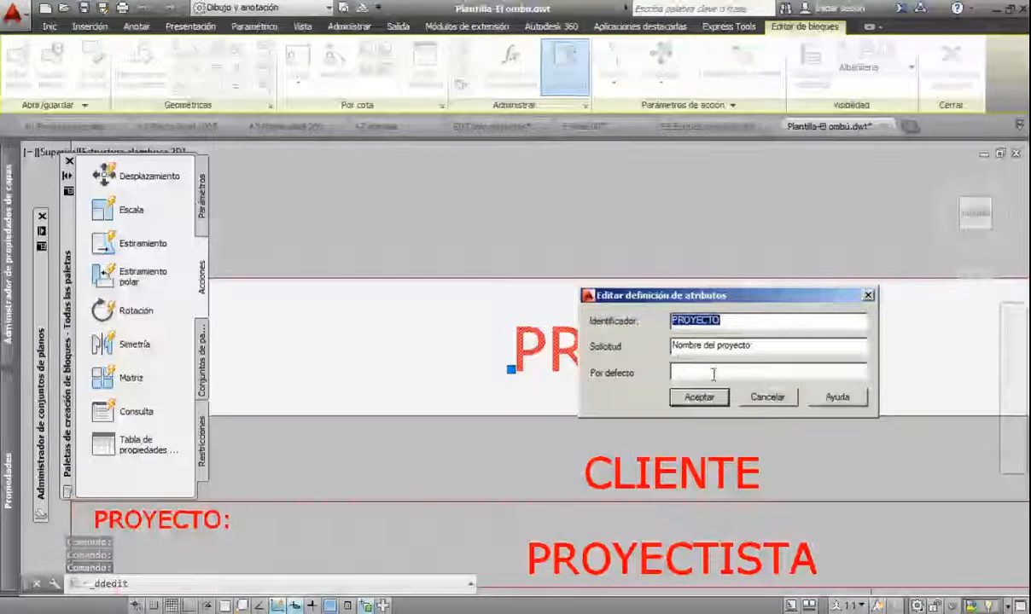
{"action": "left_click", "coordinate": [674, 373]}
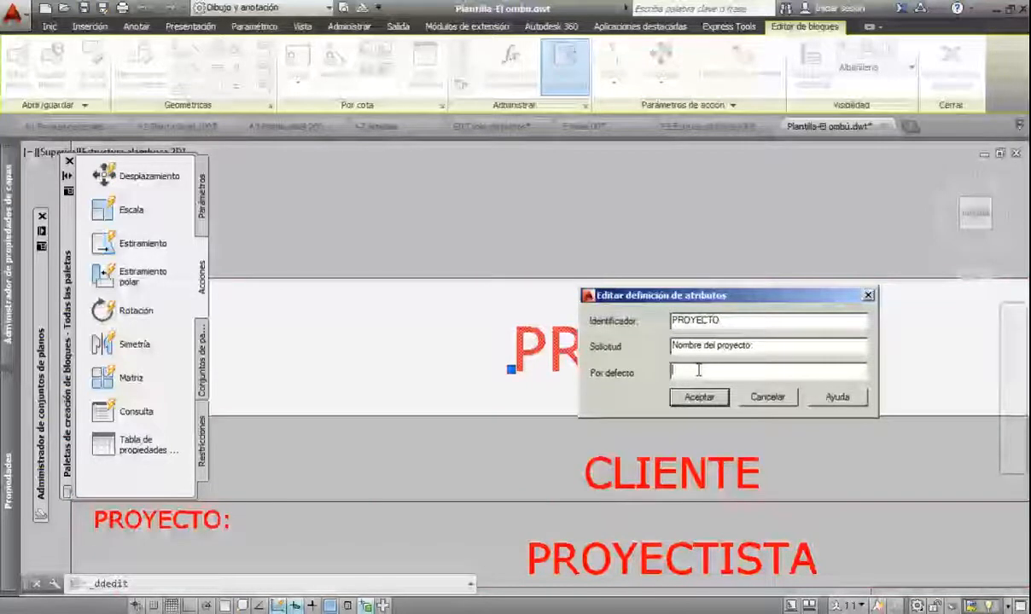
{"action": "key", "text": "ctrl+f"}
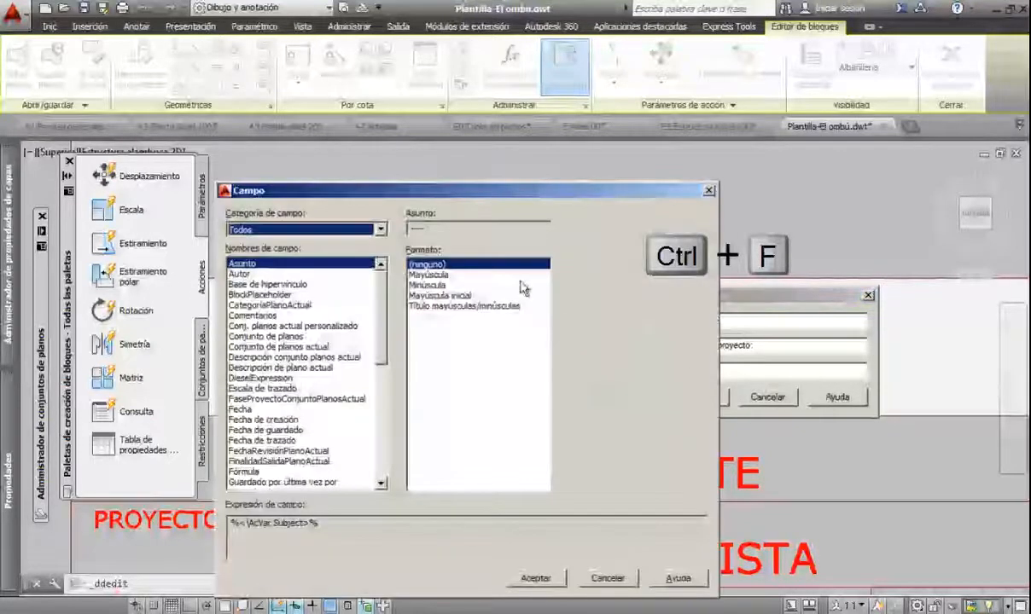
{"action": "left_click_drag", "start_coordinate": [463, 186], "coordinate": [558, 135]}
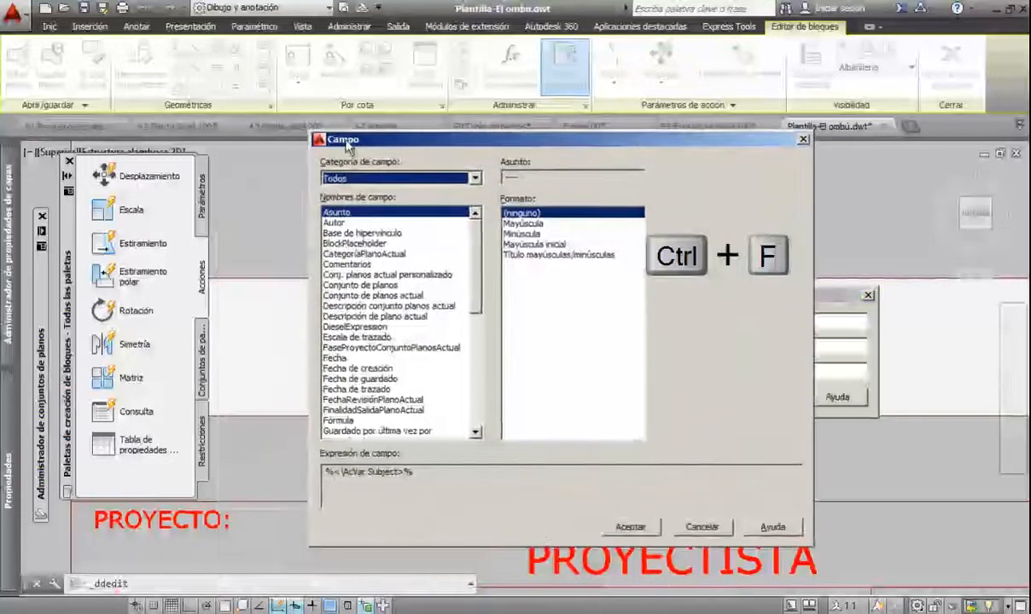
{"action": "left_click", "coordinate": [439, 179]}
{"action": "left_click", "coordinate": [406, 196]}
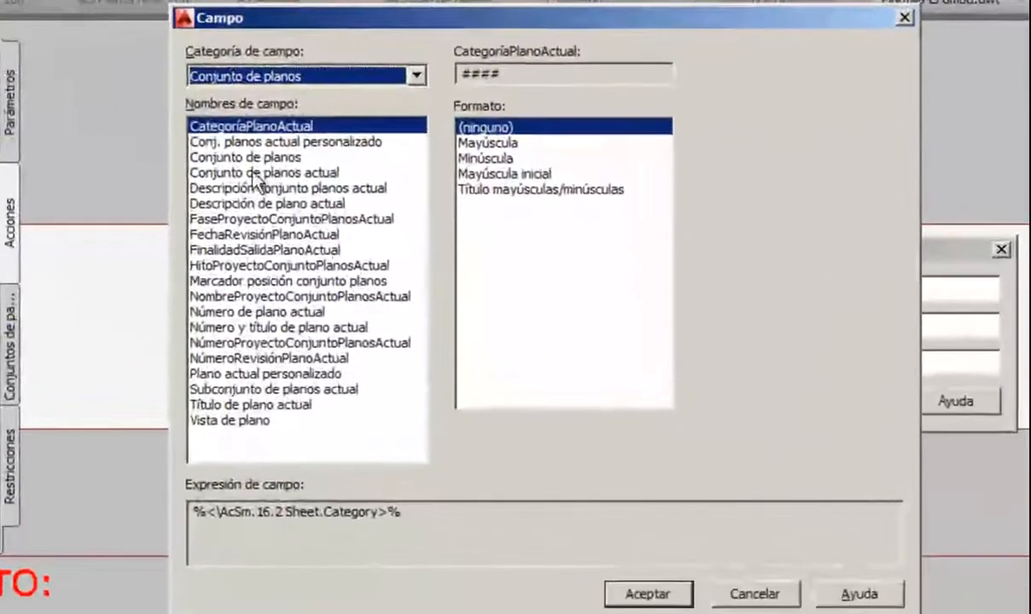
{"action": "left_click", "coordinate": [207, 175]}
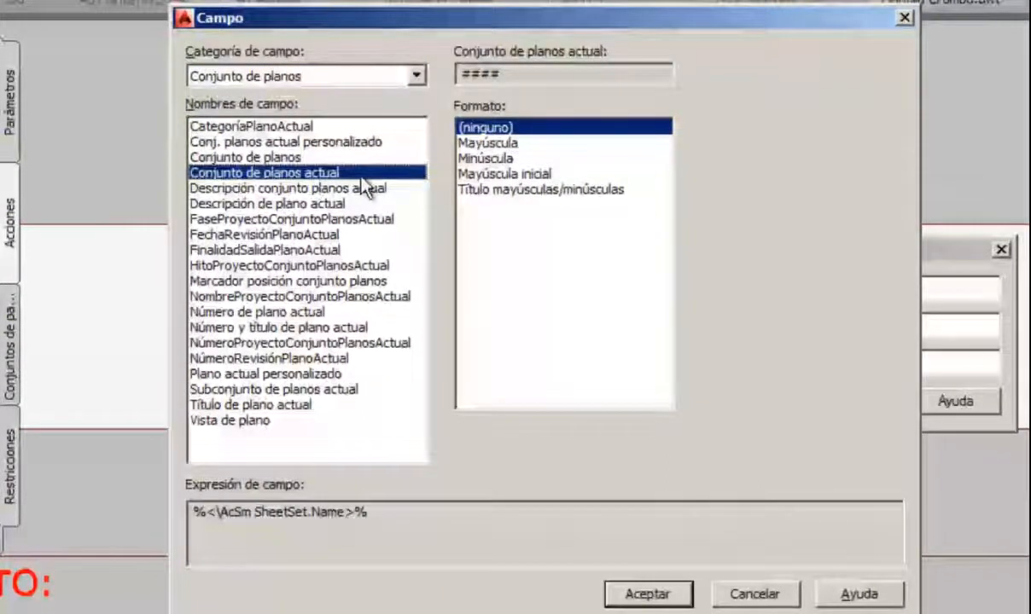
{"action": "left_click", "coordinate": [649, 595]}
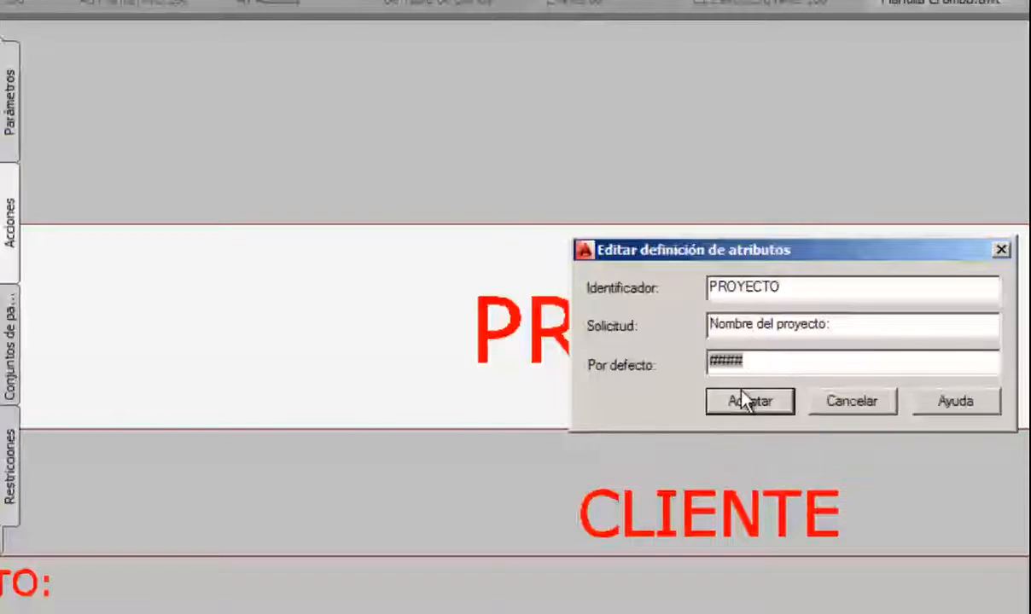
{"action": "left_click", "coordinate": [743, 401]}
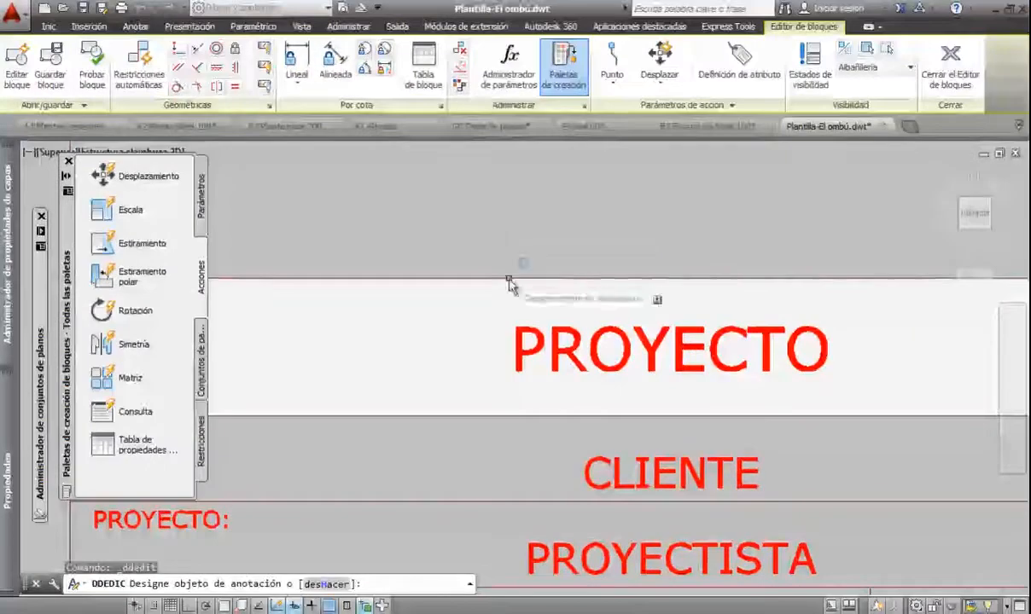
- Extend the REVISIÓN: label text in the title block with the headings Nº and Fecha, separated by spaces
{"action": "scroll", "coordinate": [526, 321], "scroll_direction": "down", "scroll_amount": 2}
{"action": "scroll", "coordinate": [525, 224], "scroll_direction": "down", "scroll_amount": 3}
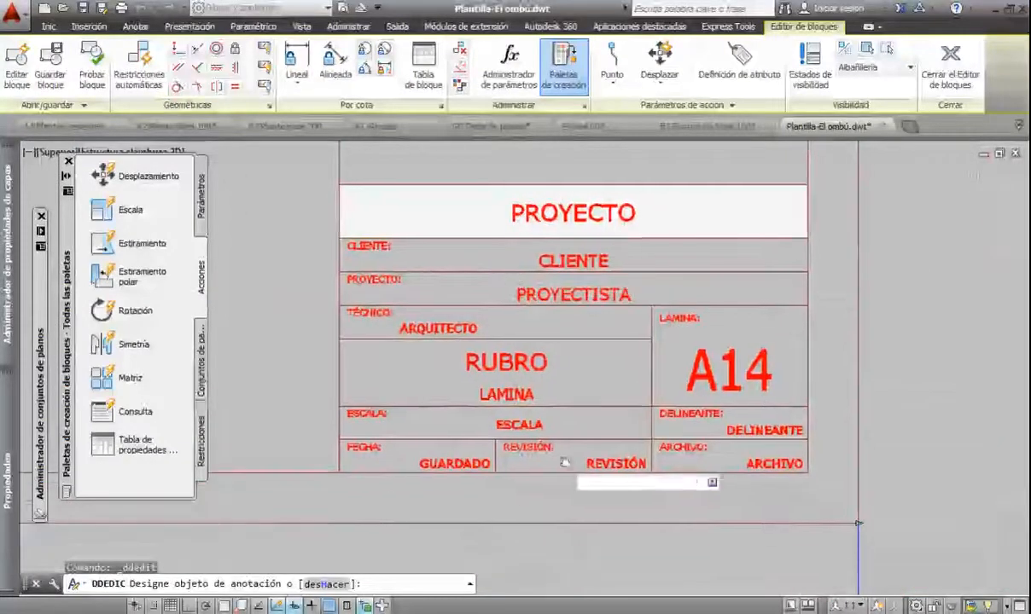
{"action": "scroll", "coordinate": [560, 469], "scroll_direction": "up", "scroll_amount": 2}
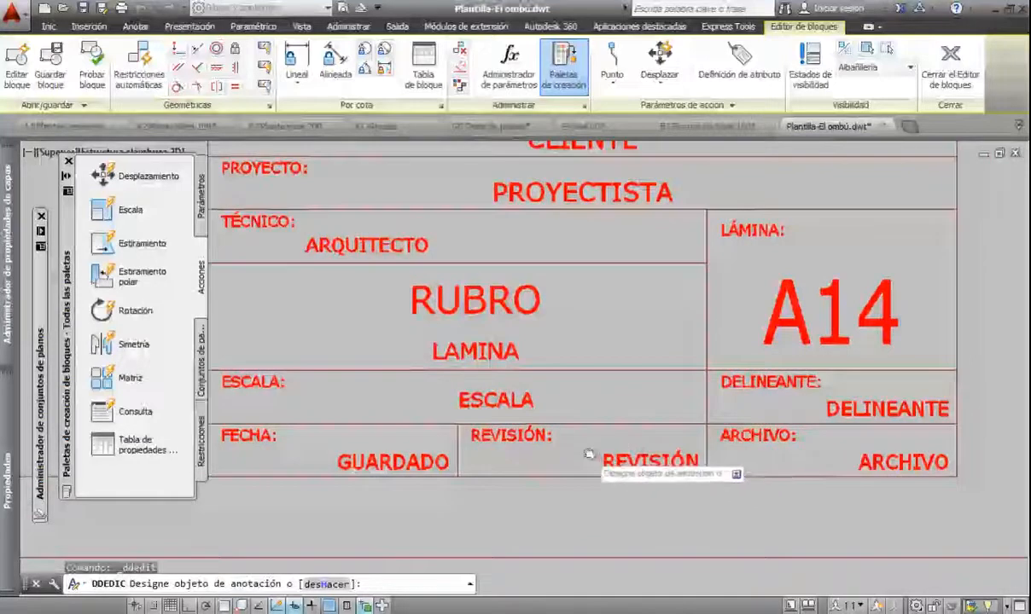
{"action": "key", "text": "Escape"}
{"action": "scroll", "coordinate": [540, 452], "scroll_direction": "up", "scroll_amount": 3}
{"action": "left_click", "coordinate": [534, 434]}
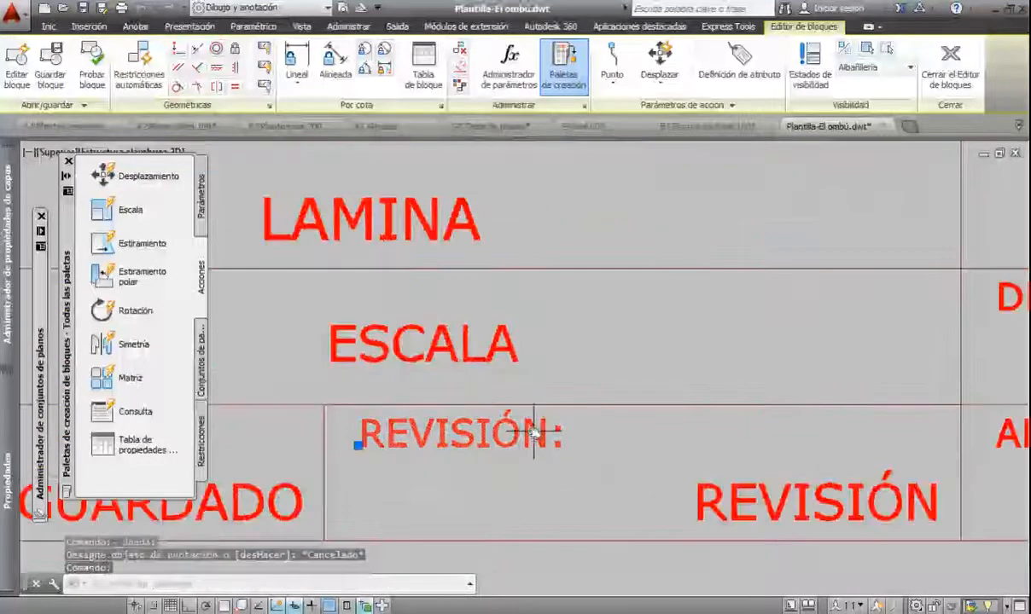
{"action": "double_click", "coordinate": [551, 435]}
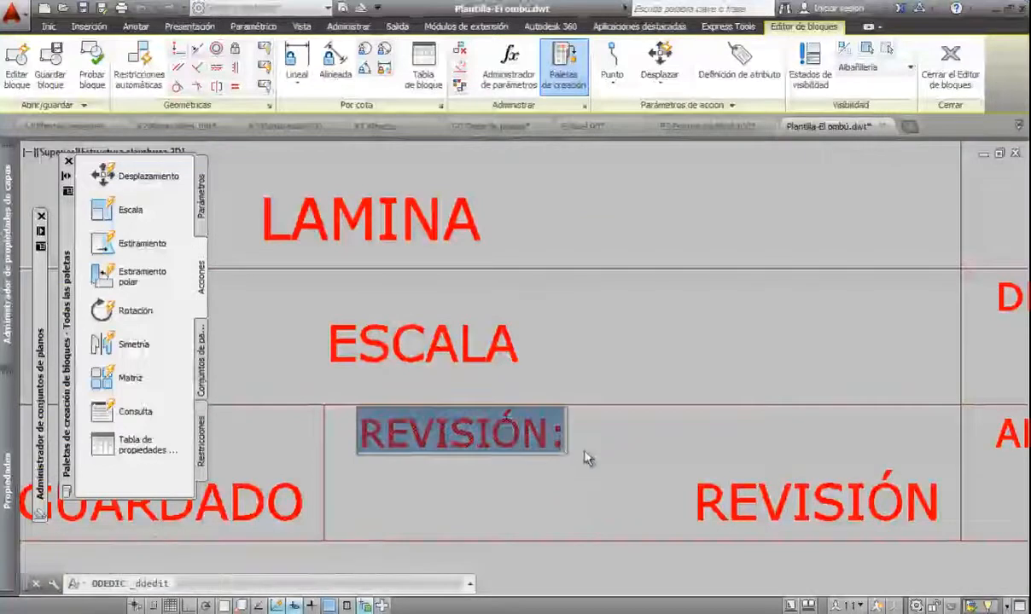
{"action": "left_click", "coordinate": [562, 441]}
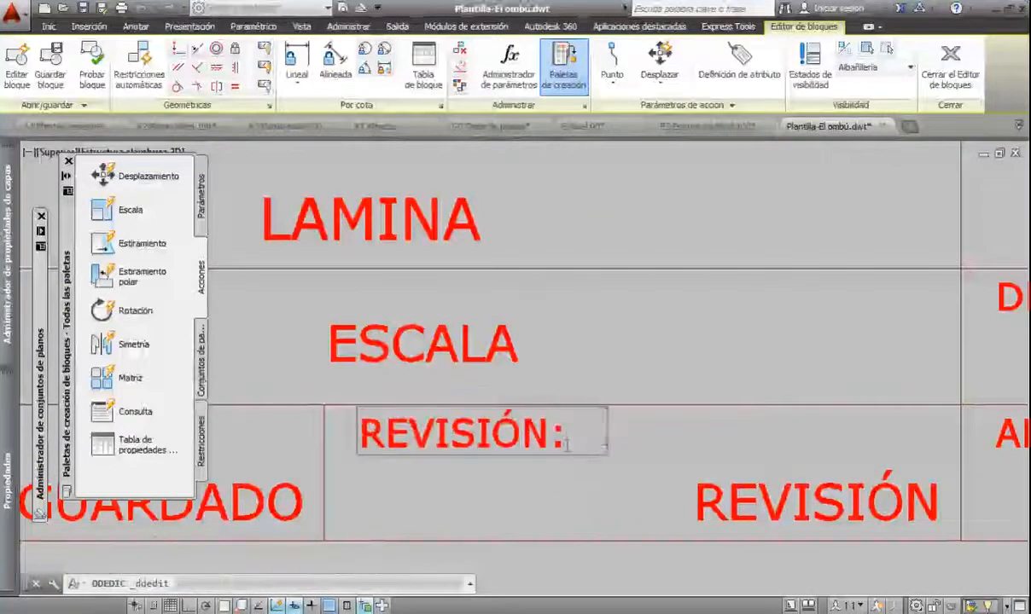
{"action": "type", "text": "Nº   "}
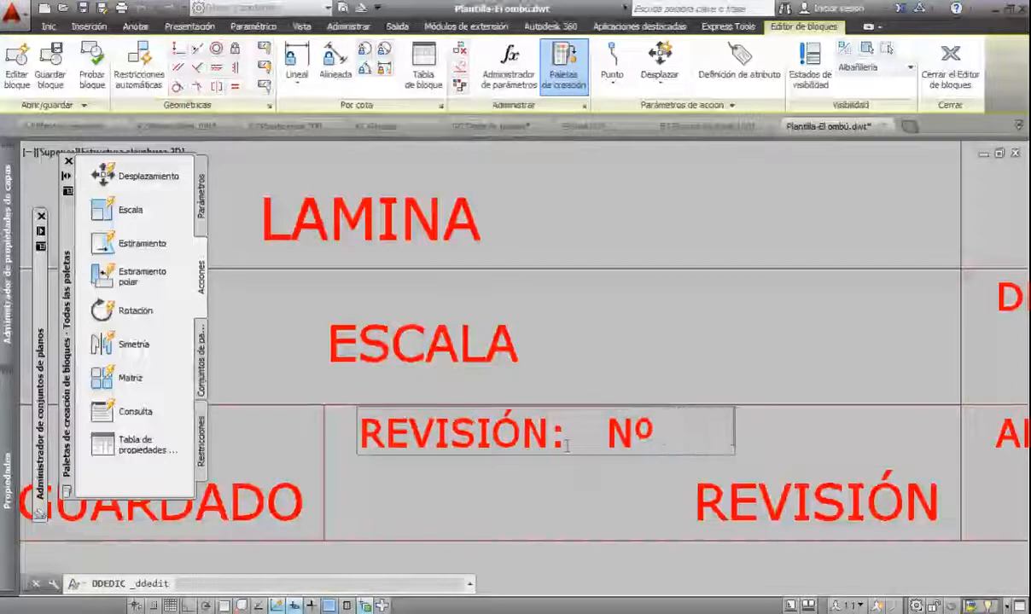
{"action": "type", "text": "    Fecha"}
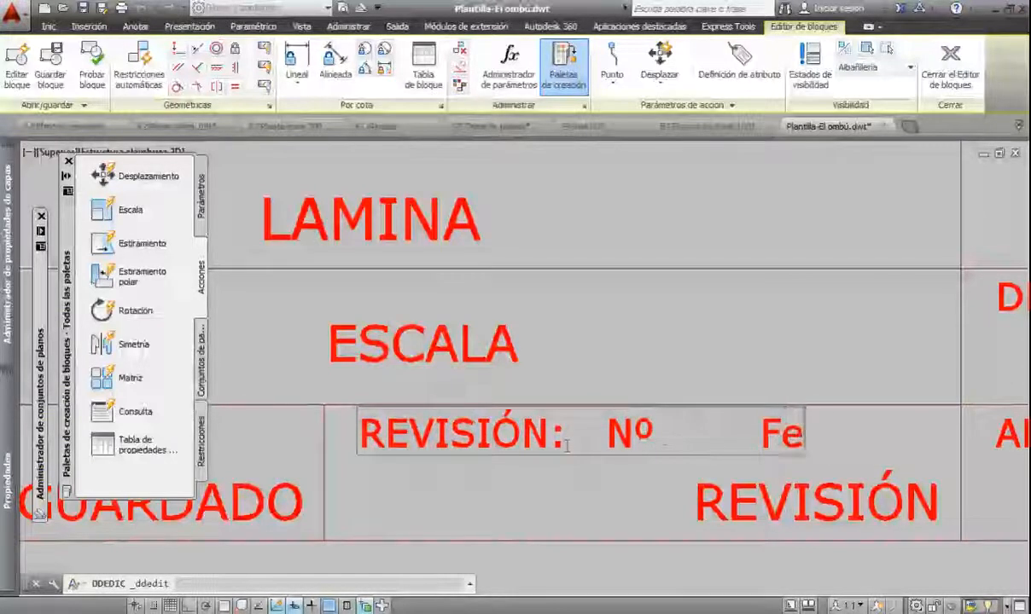
{"action": "left_click", "coordinate": [646, 382]}
{"action": "key", "text": "Escape"}
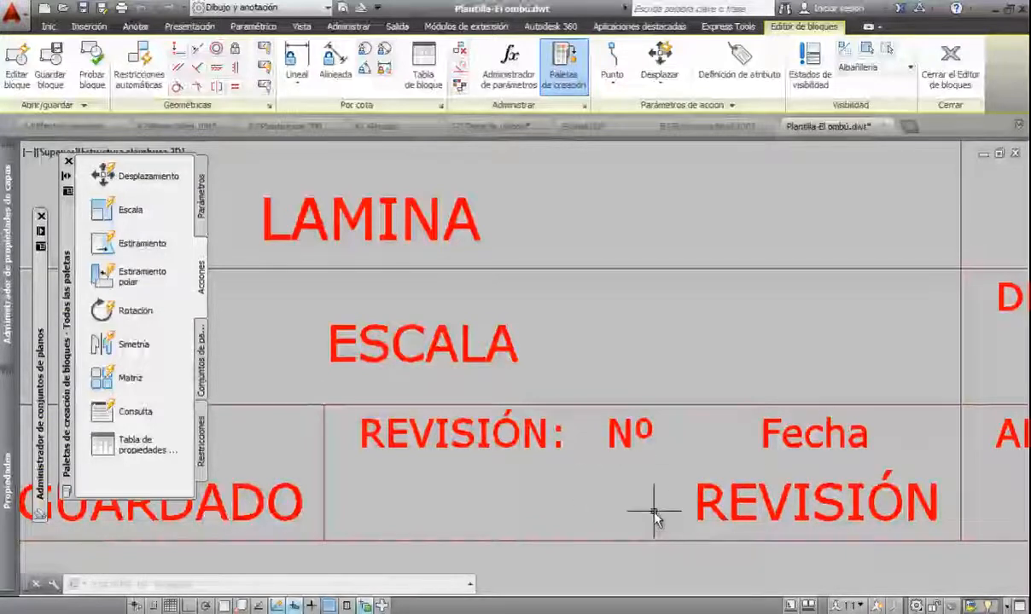
- Set the default value of the REVISIÓN attribute to the field FechaRevisiónPlanoActual from the Conjunto de planos category
{"action": "double_click", "coordinate": [770, 500]}
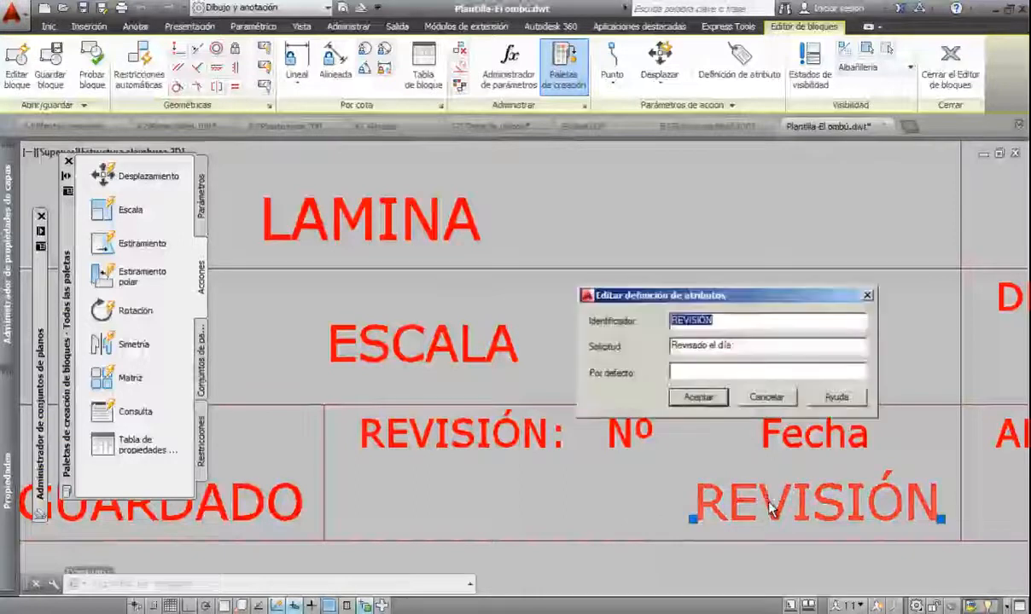
{"action": "left_click", "coordinate": [706, 372]}
{"action": "key", "text": "ctrl+f"}
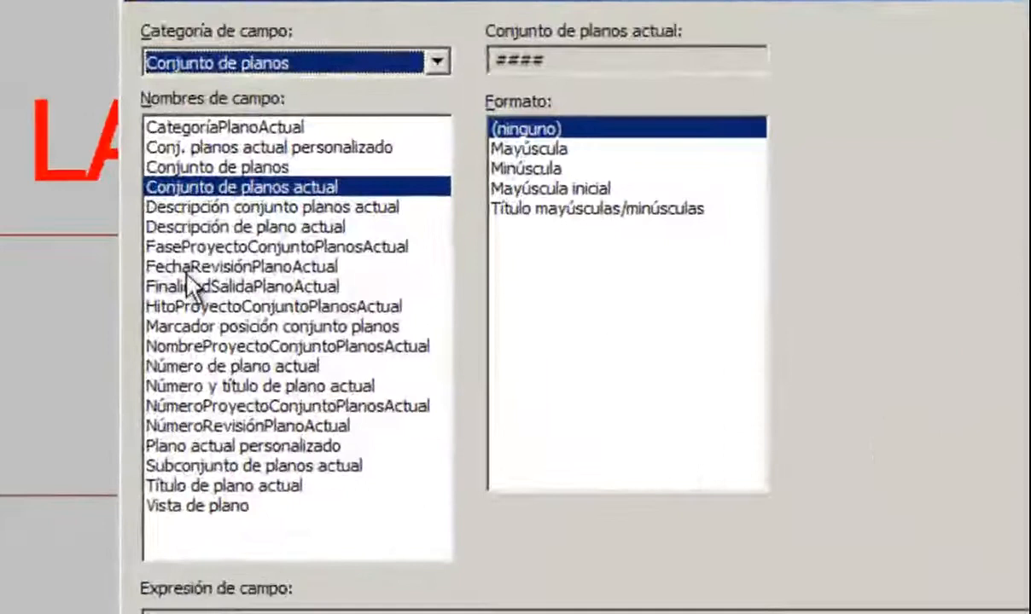
{"action": "left_click", "coordinate": [166, 266]}
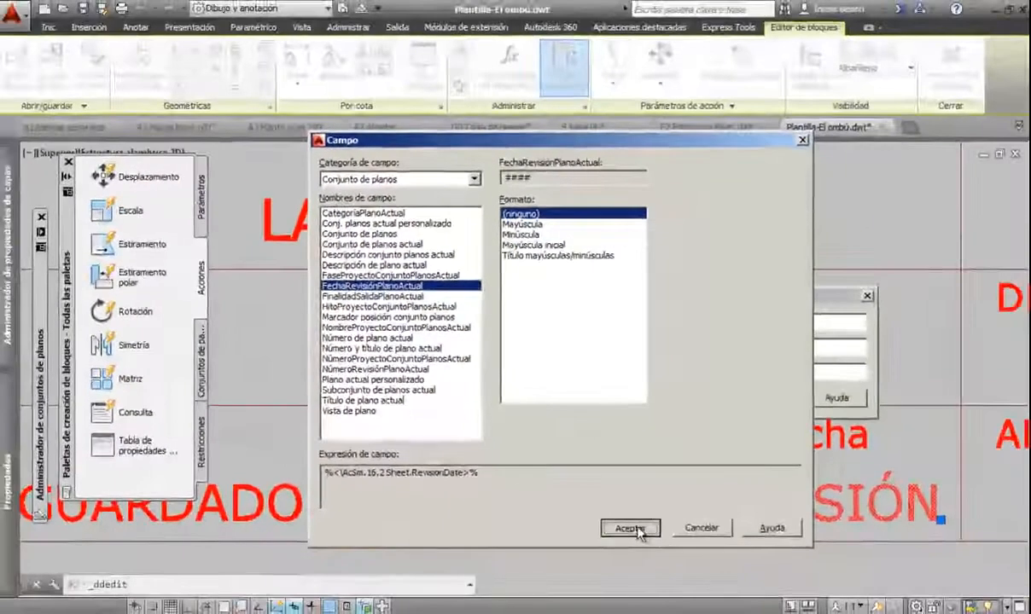
{"action": "left_click", "coordinate": [642, 529]}
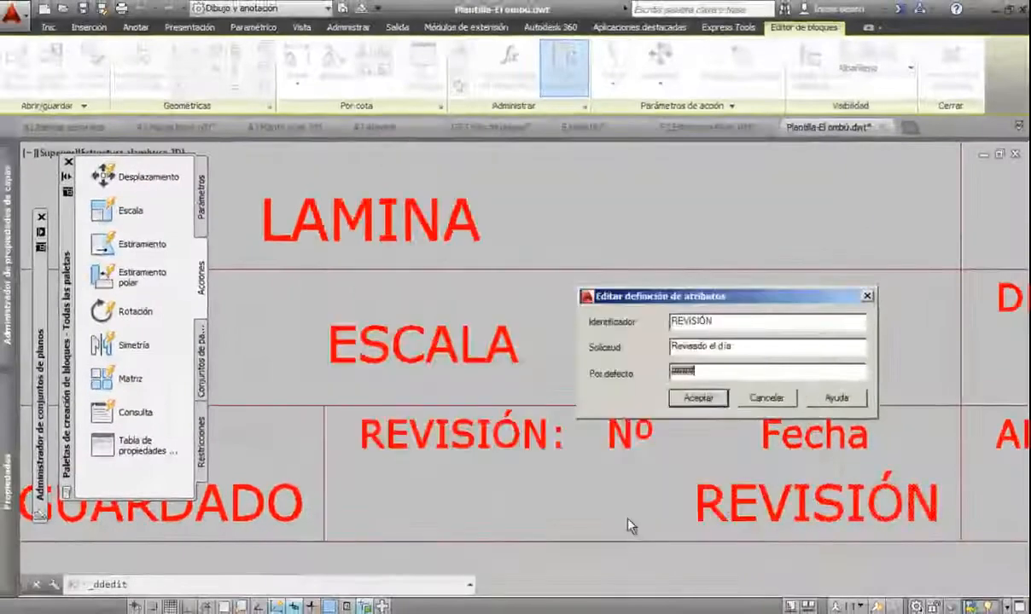
{"action": "left_click", "coordinate": [699, 397]}
{"action": "key", "text": "Escape"}
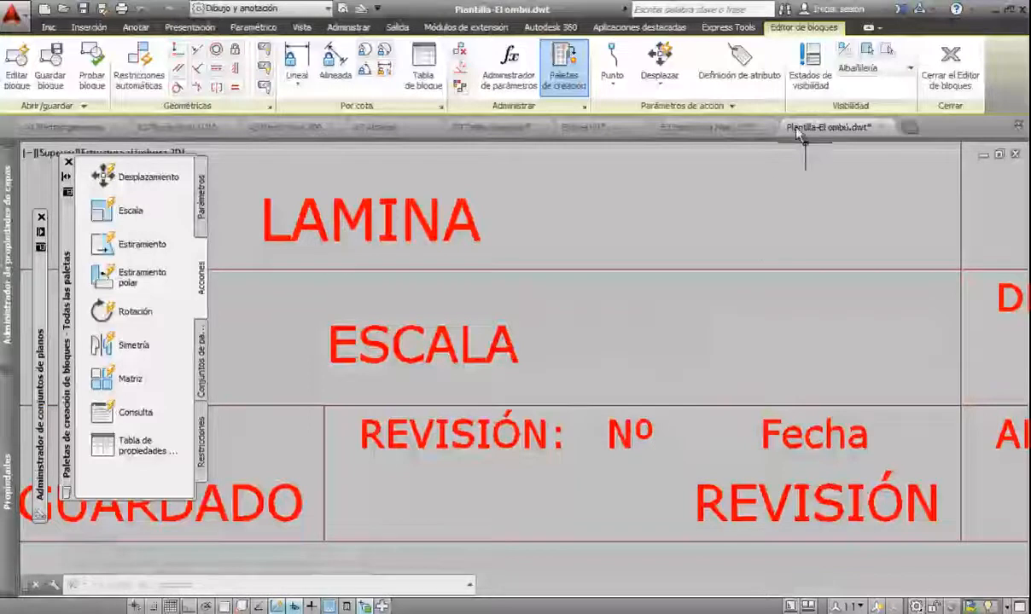
- Define a new attribute NR with the prompt "Número de revisión:" and the field NúmeroRevisiónPlanoActual as its default value
{"action": "left_click", "coordinate": [744, 60]}
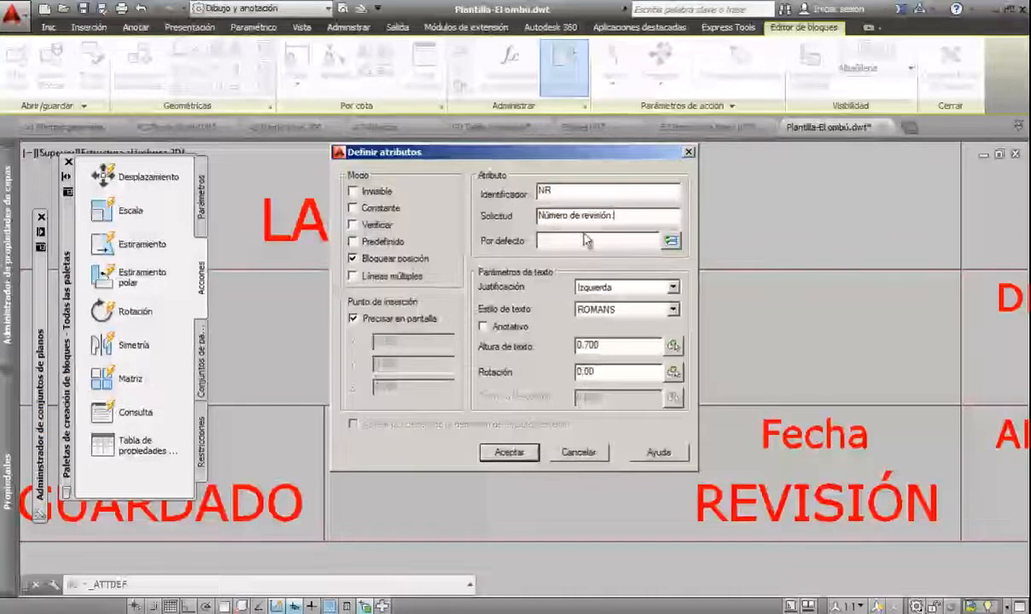
{"action": "left_click", "coordinate": [565, 246]}
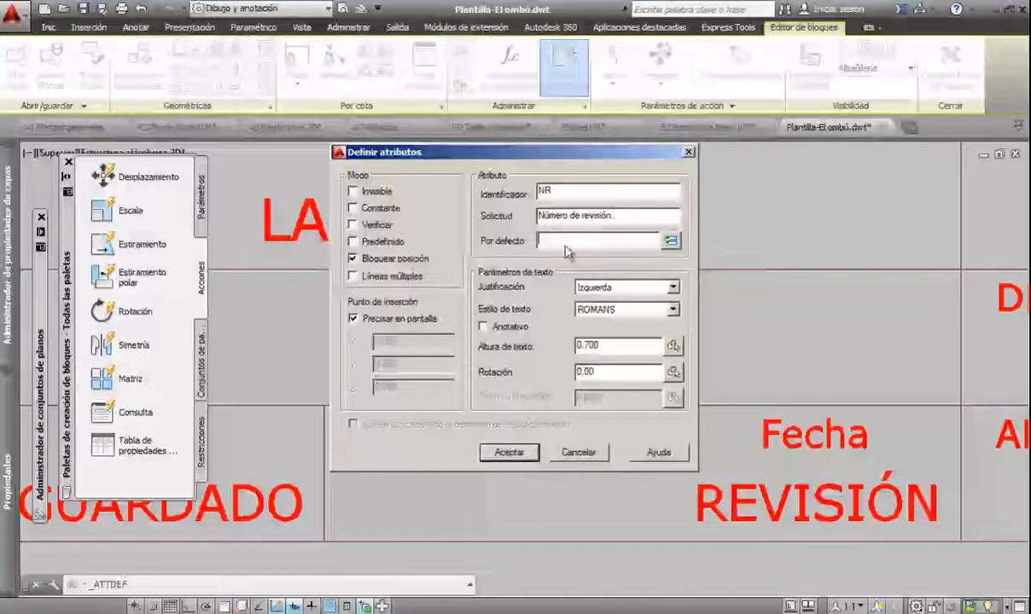
{"action": "left_click", "coordinate": [671, 241]}
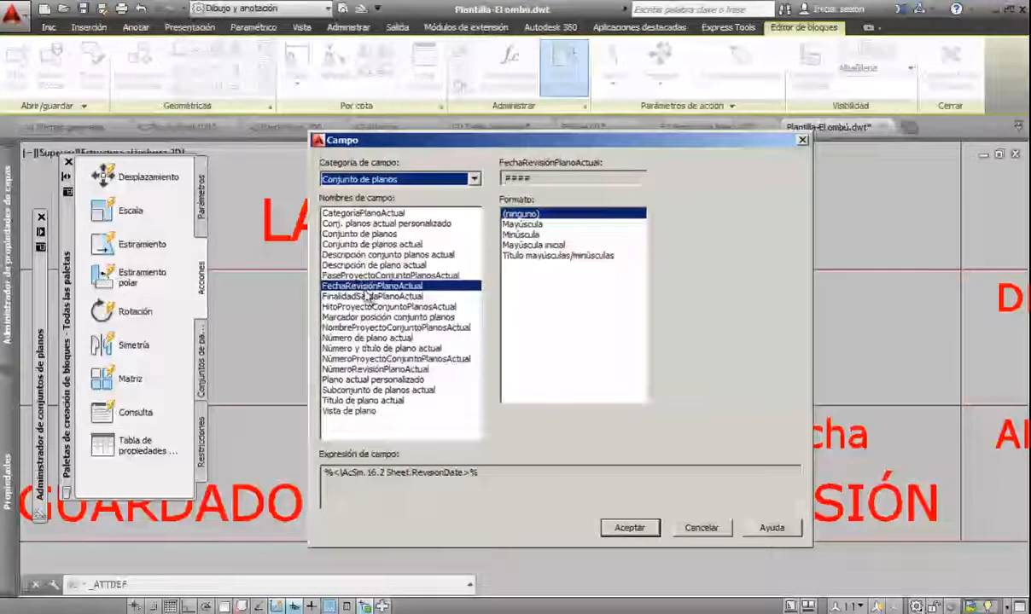
{"action": "left_click", "coordinate": [350, 369]}
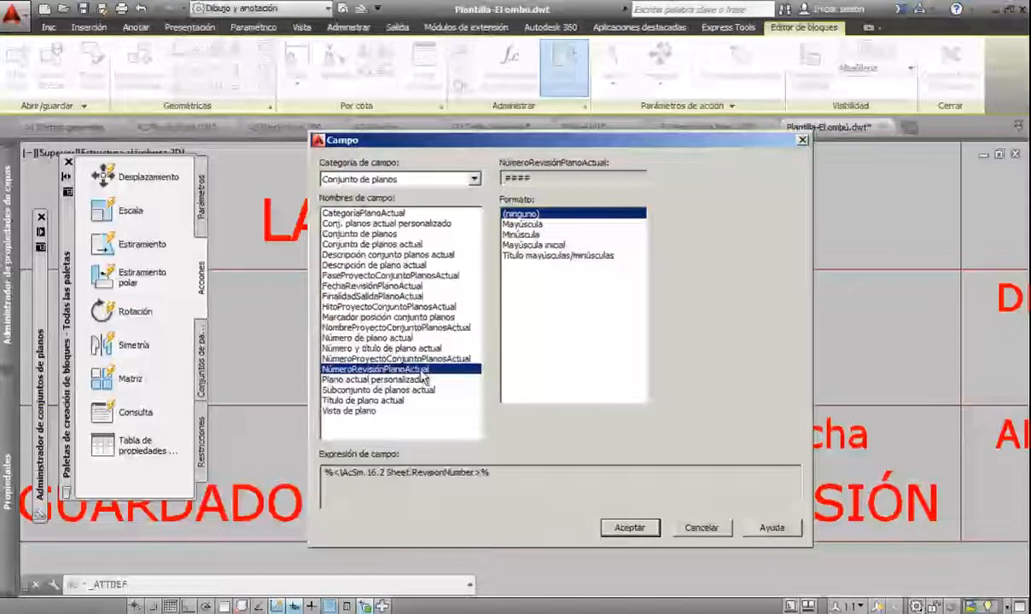
{"action": "left_click", "coordinate": [631, 528]}
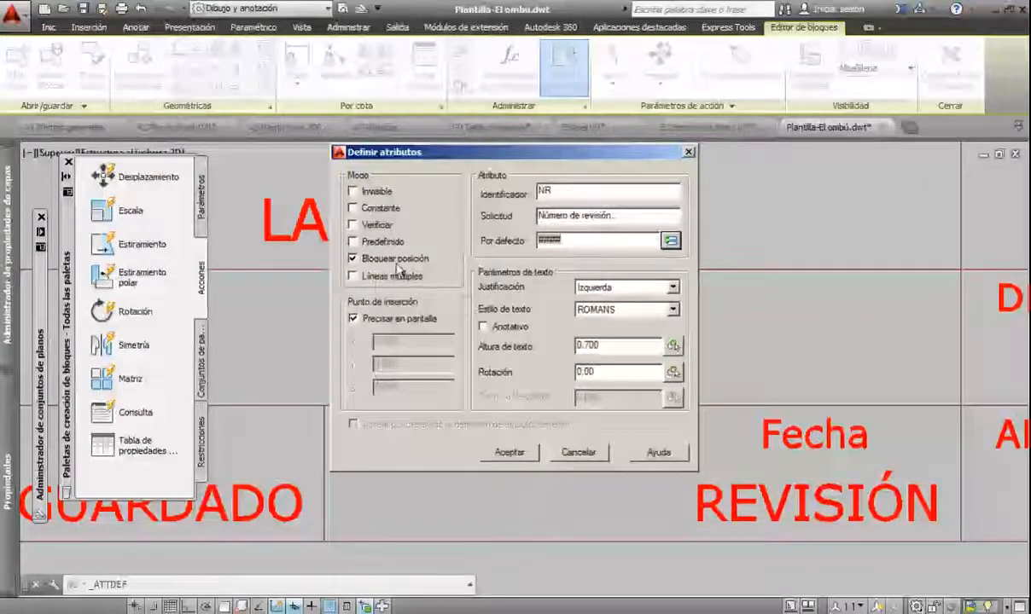
- Make the NR attribute Predefinido with text height 3 and place it below the Nº heading, beside the REVISIÓN attribute
{"action": "left_click", "coordinate": [353, 243]}
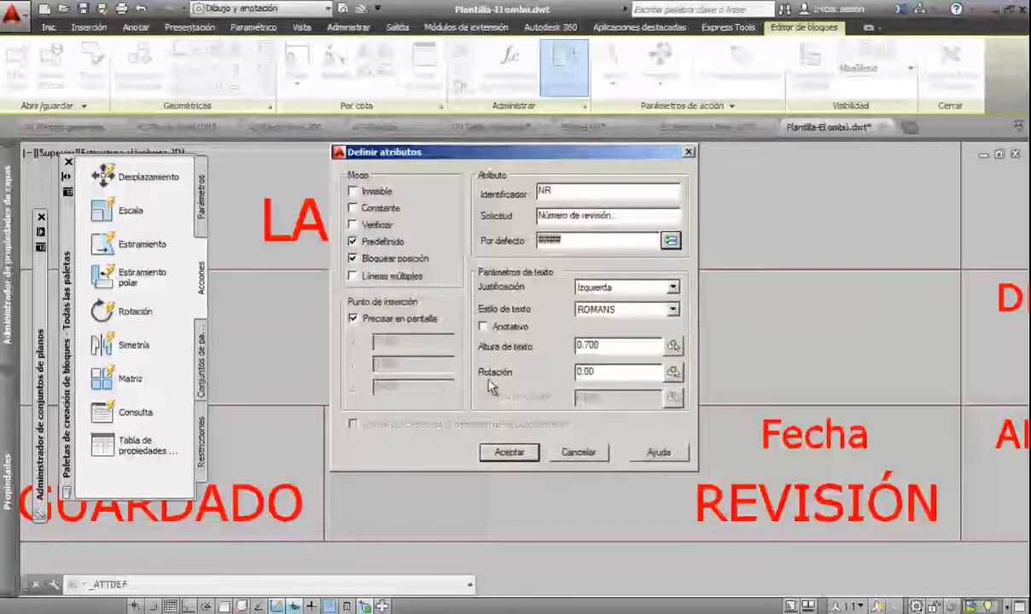
{"action": "double_click", "coordinate": [620, 346]}
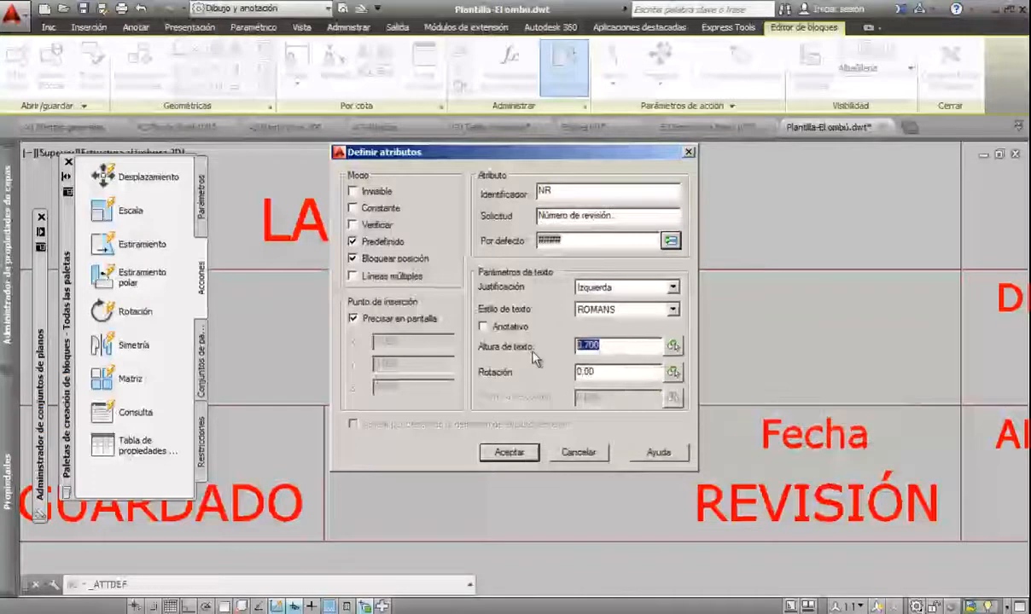
{"action": "type", "text": "3"}
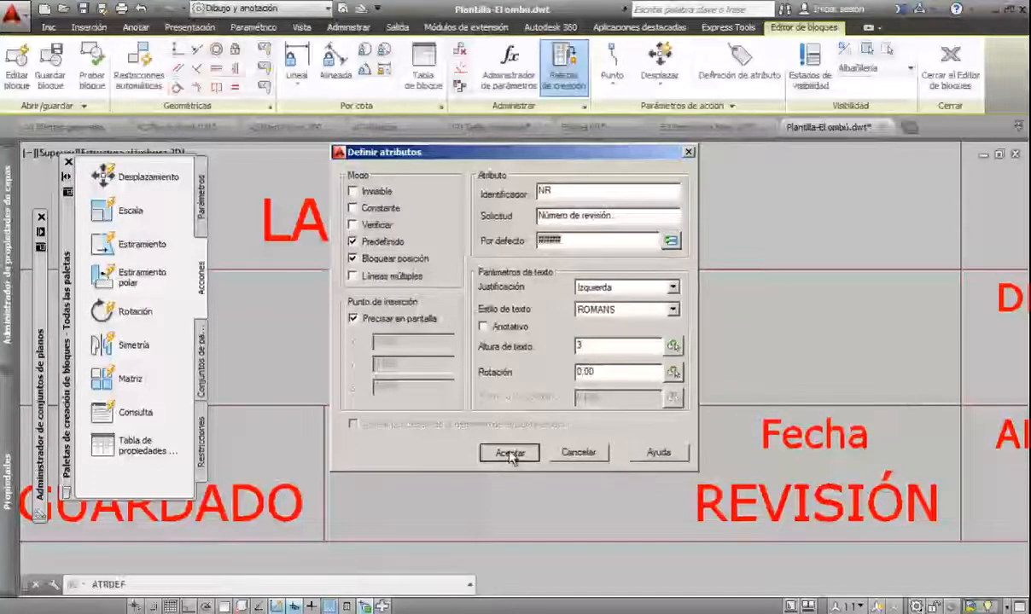
{"action": "left_click", "coordinate": [509, 453]}
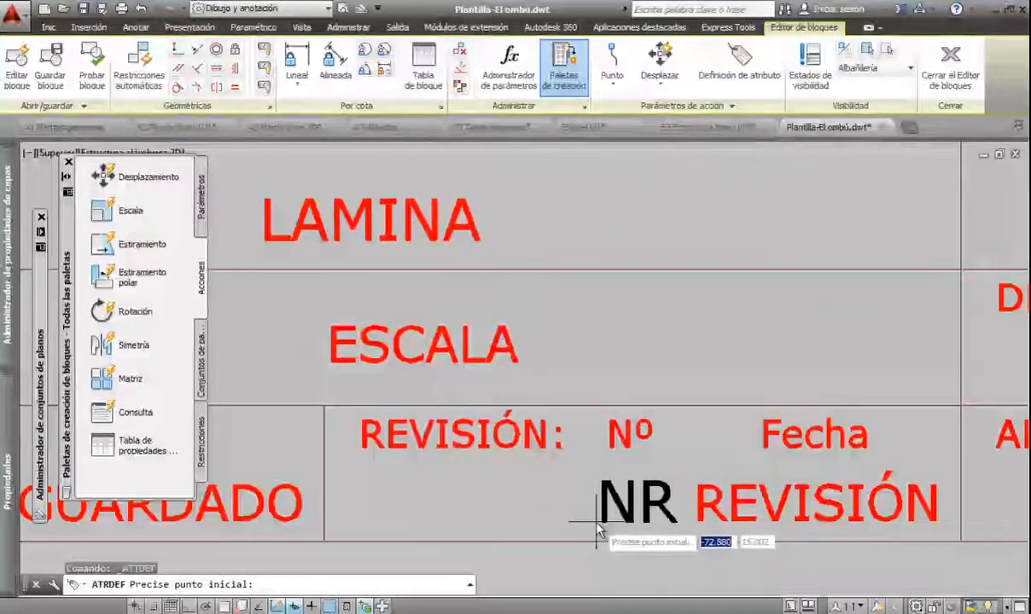
{"action": "left_click", "coordinate": [597, 531]}
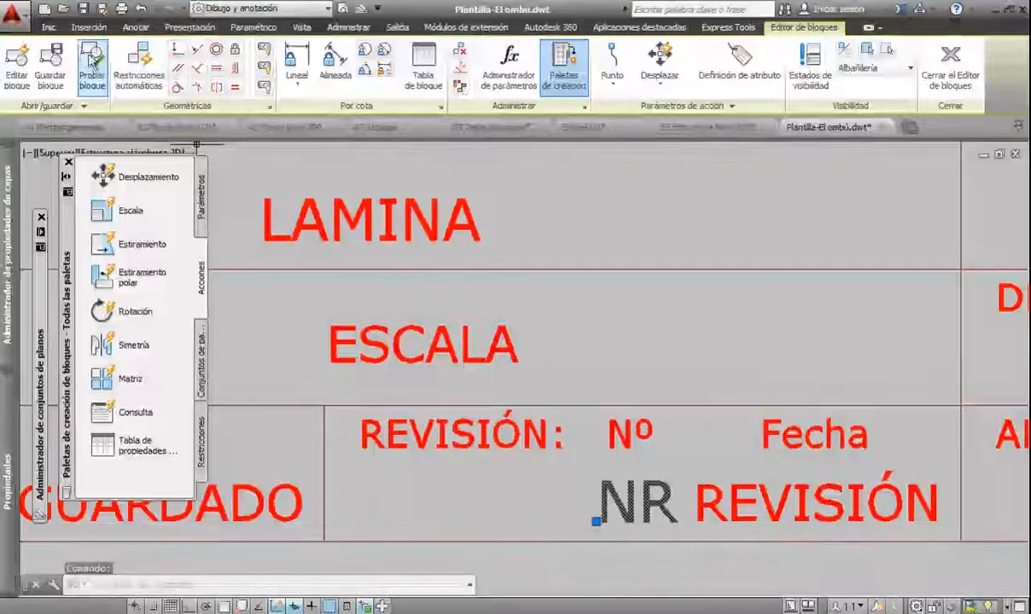
- Move the NR attribute to the layer Etiquetas_Texto and clear the selection
{"action": "left_click", "coordinate": [49, 28]}
{"action": "left_click", "coordinate": [466, 89]}
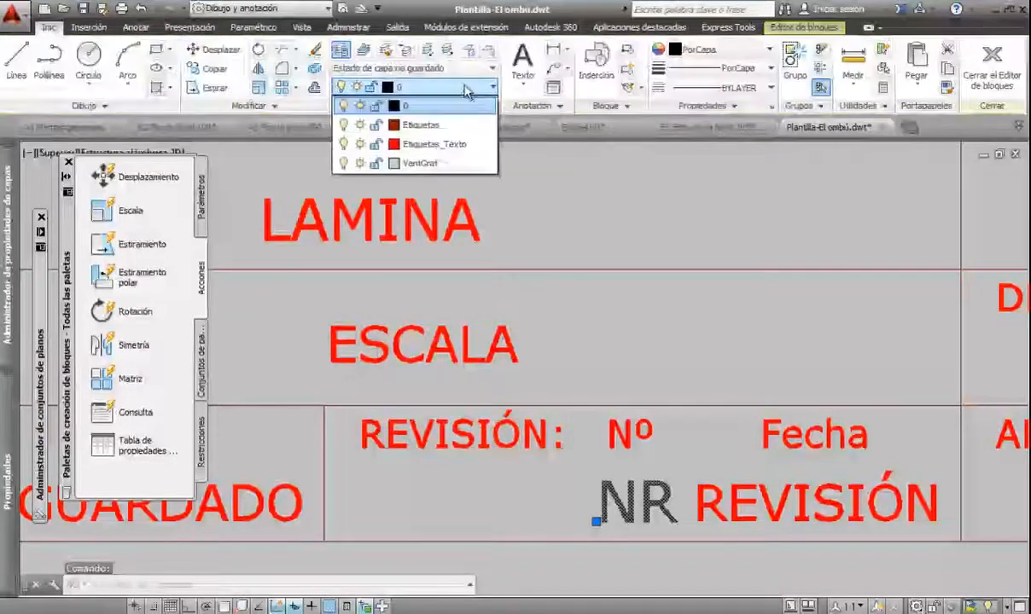
{"action": "left_click", "coordinate": [418, 144]}
{"action": "key", "text": "Escape"}
{"action": "left_click", "coordinate": [488, 88]}
{"action": "key", "text": "Escape"}
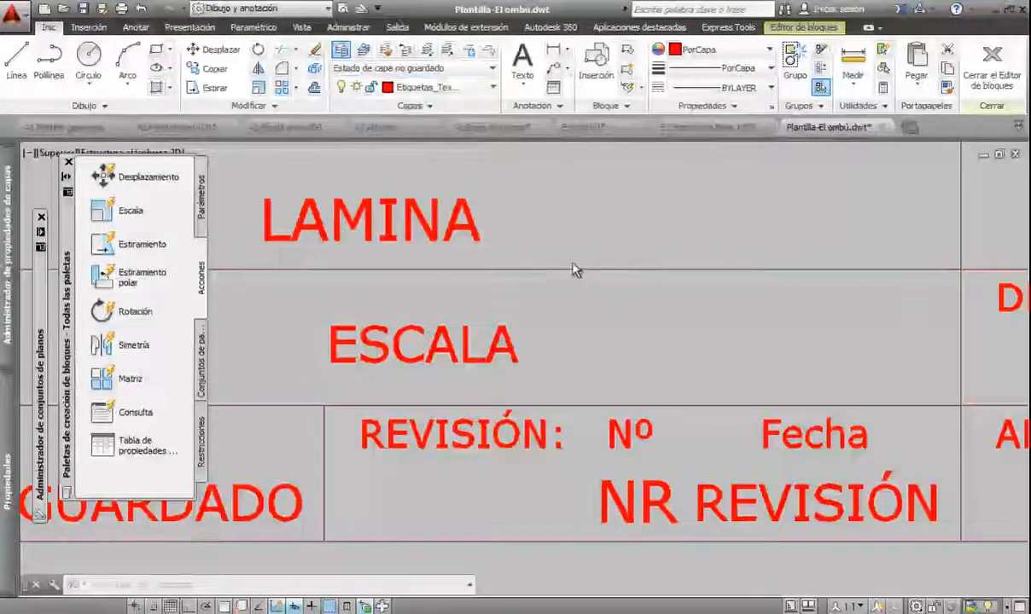
- Set the default value of the RUBRO attribute to the field CategoríaPlanoActual from the Conjunto de planos category
{"action": "scroll", "coordinate": [574, 270], "scroll_direction": "down", "scroll_amount": 4}
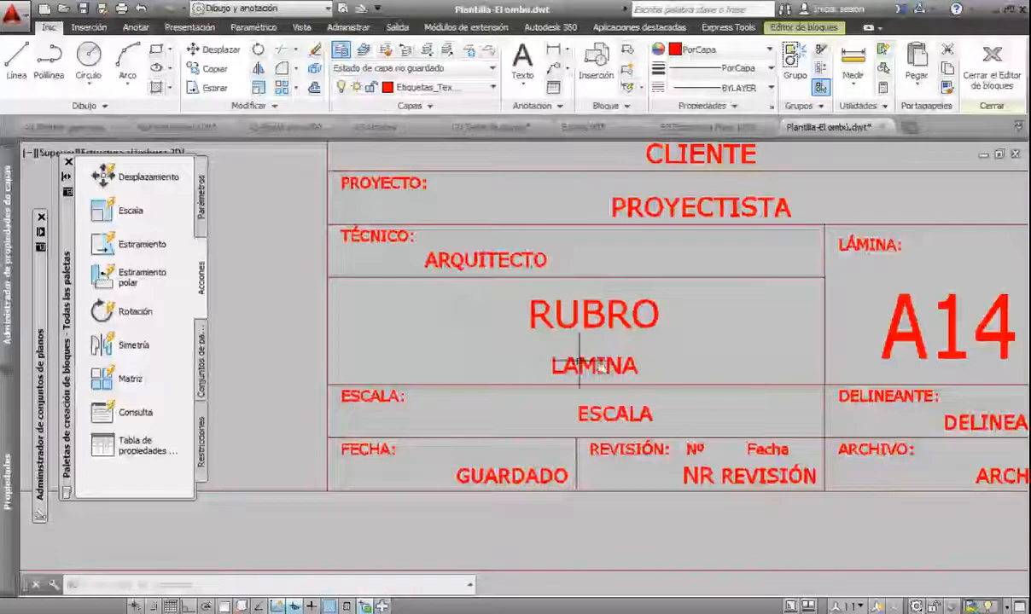
{"action": "double_click", "coordinate": [590, 314]}
{"action": "left_click", "coordinate": [699, 375]}
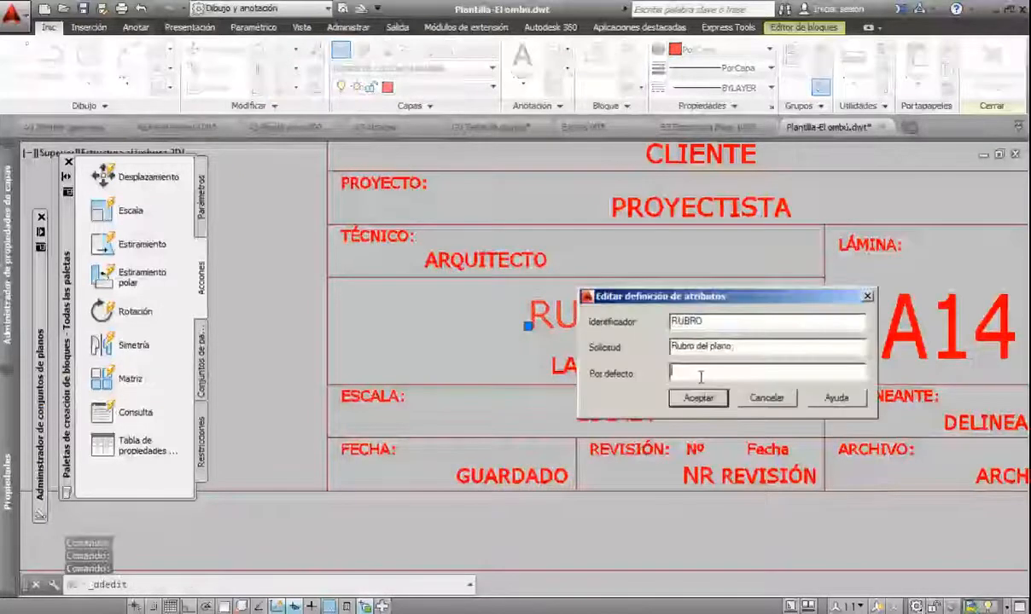
{"action": "key", "text": "ctrl+f"}
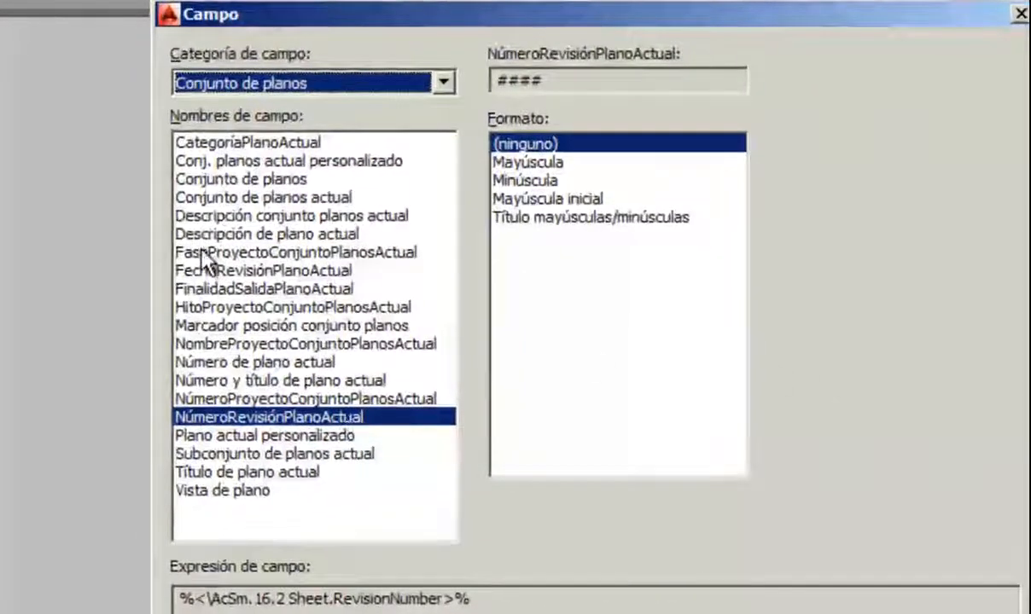
{"action": "left_click", "coordinate": [203, 142]}
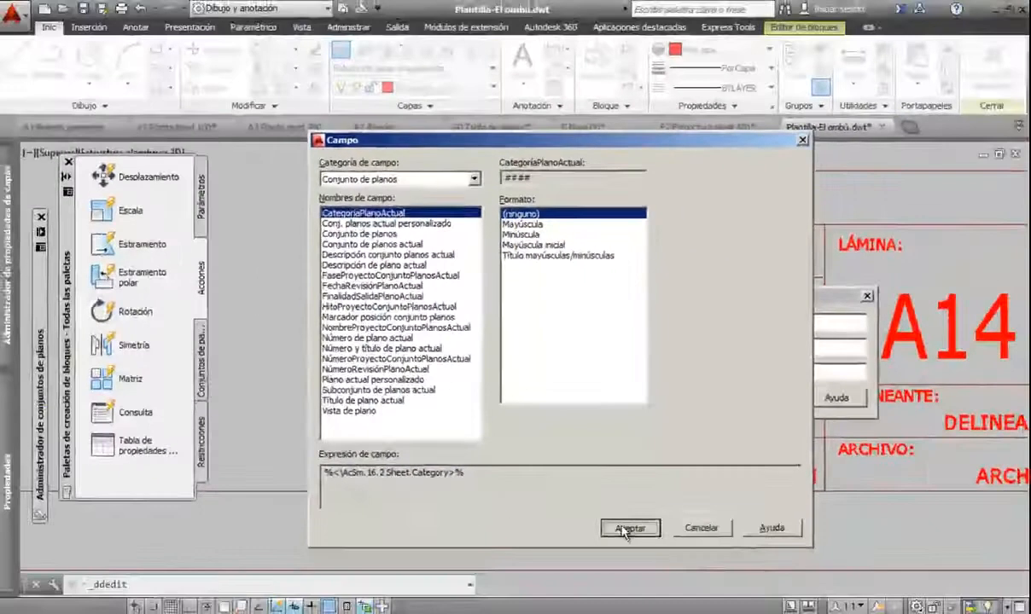
{"action": "left_click", "coordinate": [621, 591]}
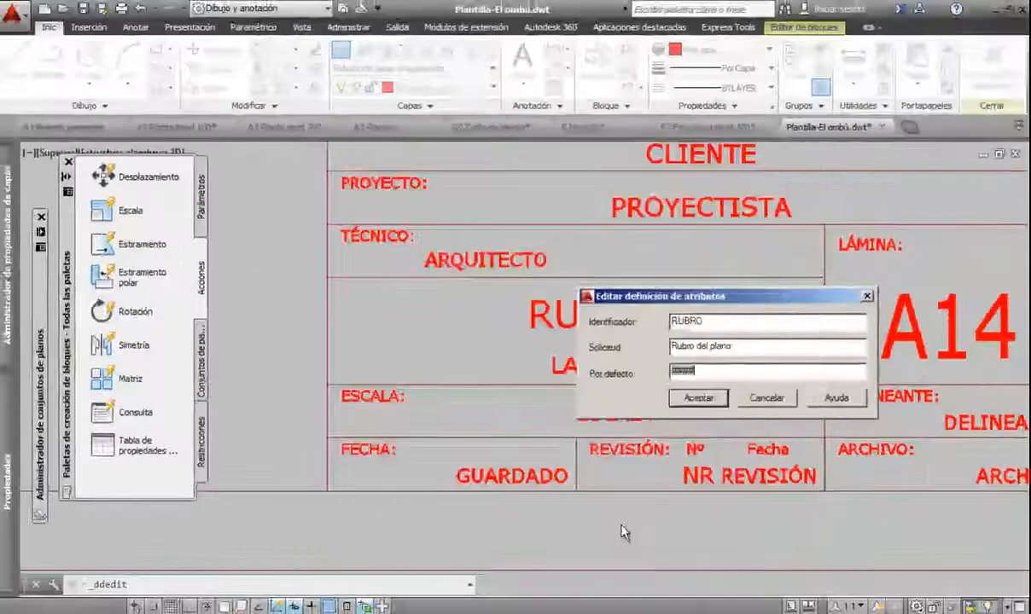
{"action": "left_click", "coordinate": [698, 397]}
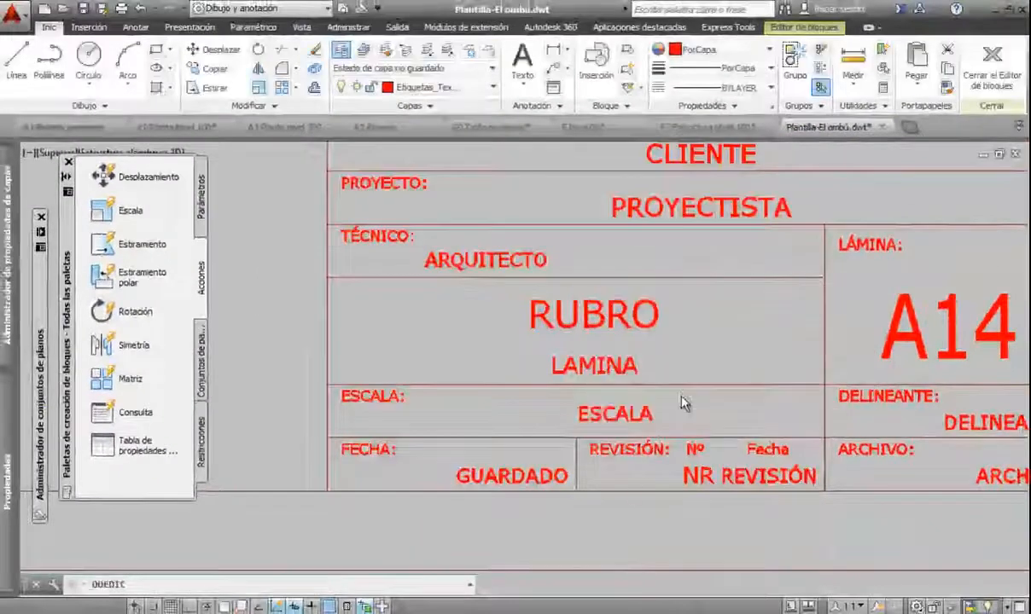
- Set the default value of the LAMINA attribute to the field Título de plano actual from the Conjunto de planos category
{"action": "left_click", "coordinate": [593, 367]}
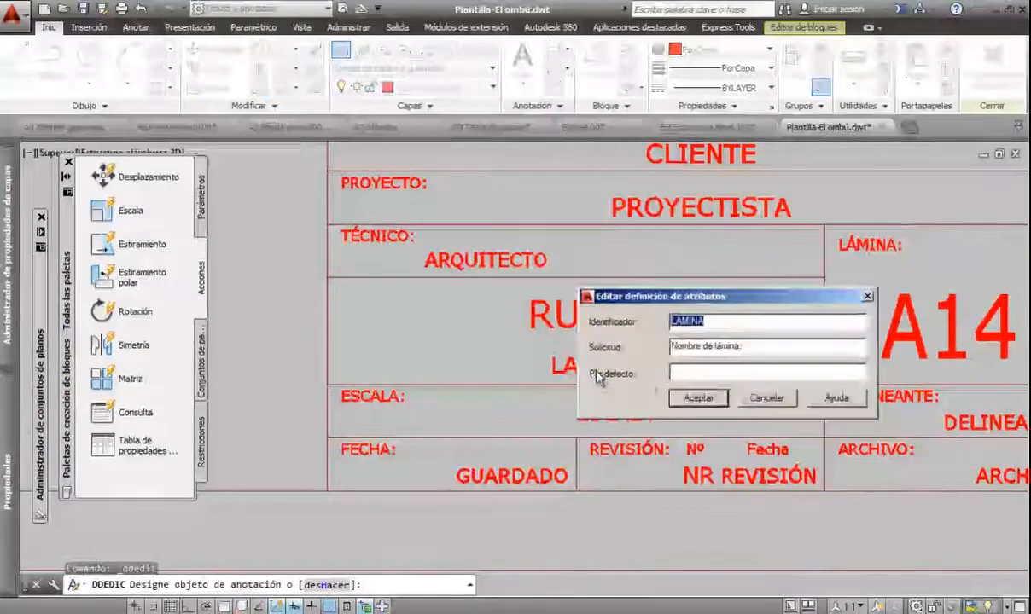
{"action": "left_click", "coordinate": [692, 376]}
{"action": "key", "text": "ctrl+f"}
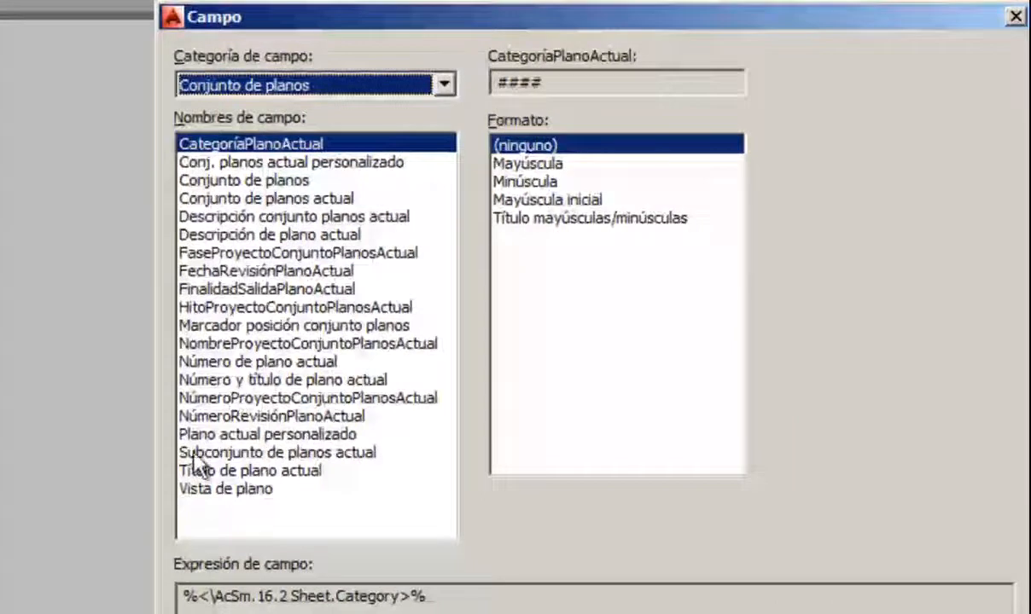
{"action": "left_click", "coordinate": [278, 472]}
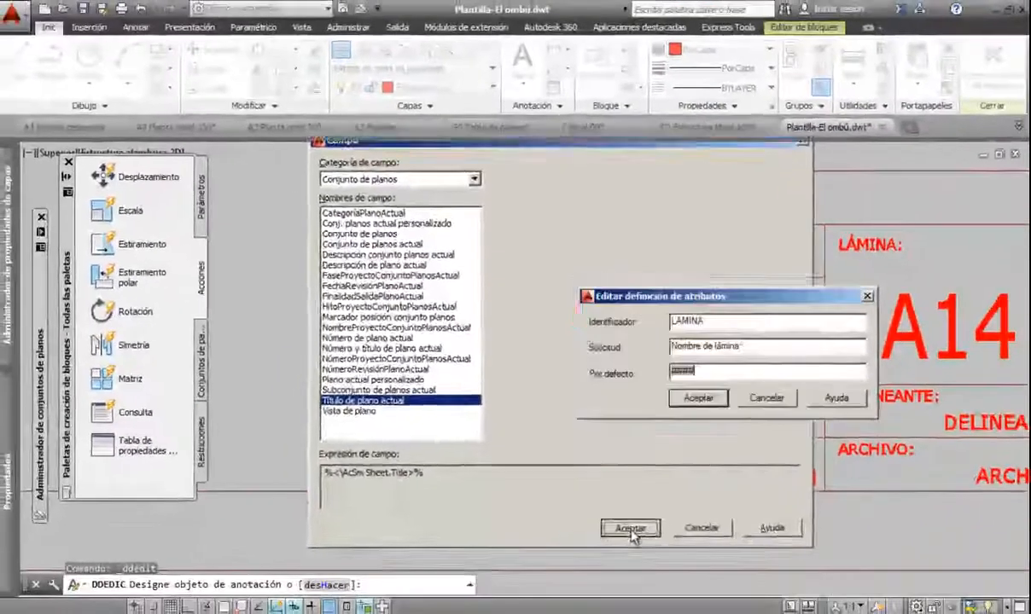
{"action": "left_click", "coordinate": [667, 599]}
{"action": "left_click", "coordinate": [698, 400]}
{"action": "middle_click_drag", "start_coordinate": [886, 346], "coordinate": [742, 333]}
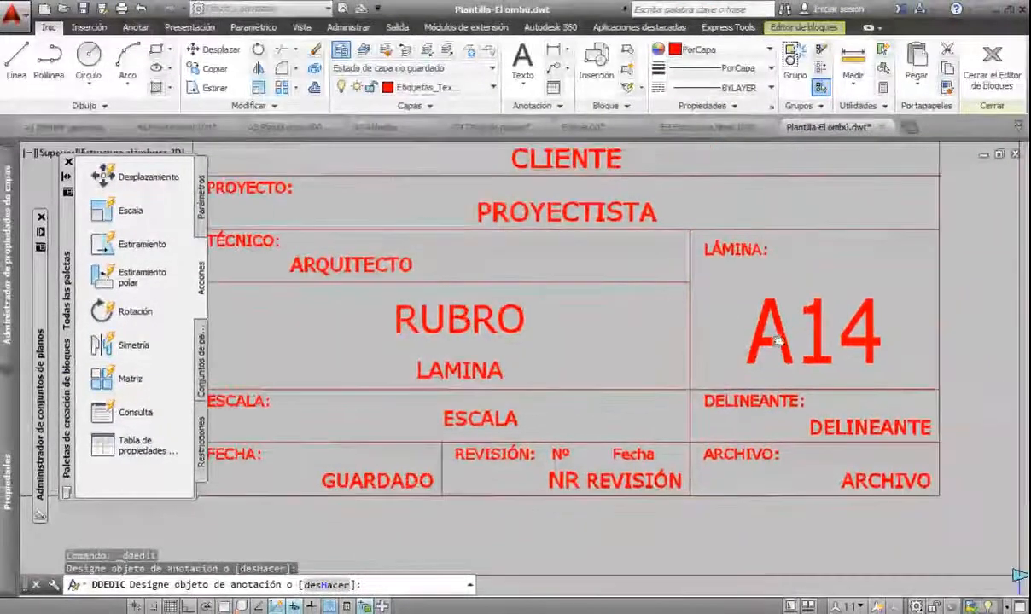
- Set the default value of the A14 attribute to the field Número de plano actual from the Conjunto de planos category
{"action": "left_click", "coordinate": [817, 321]}
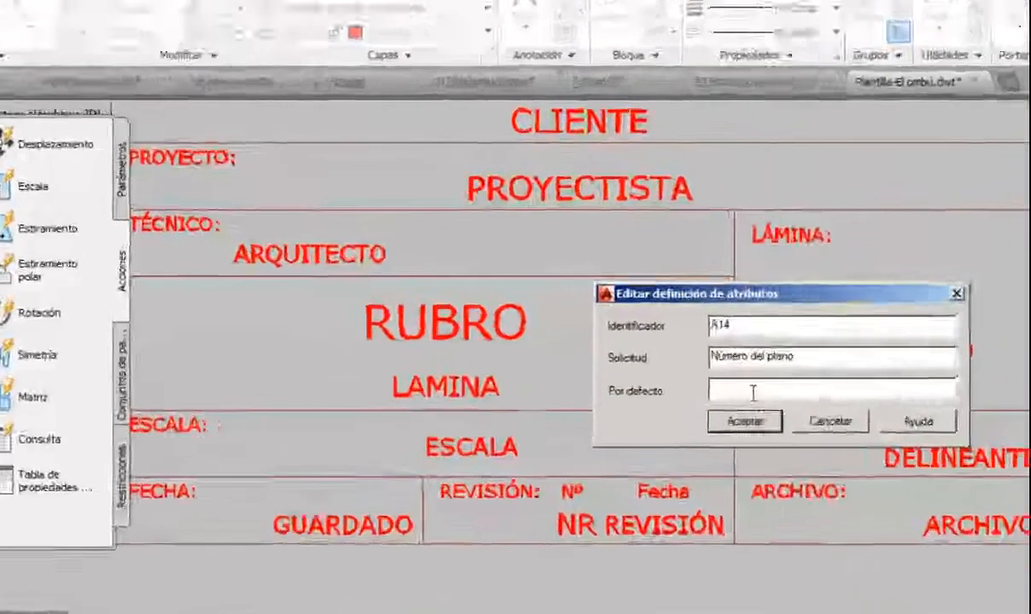
{"action": "key", "text": "ctrl+f"}
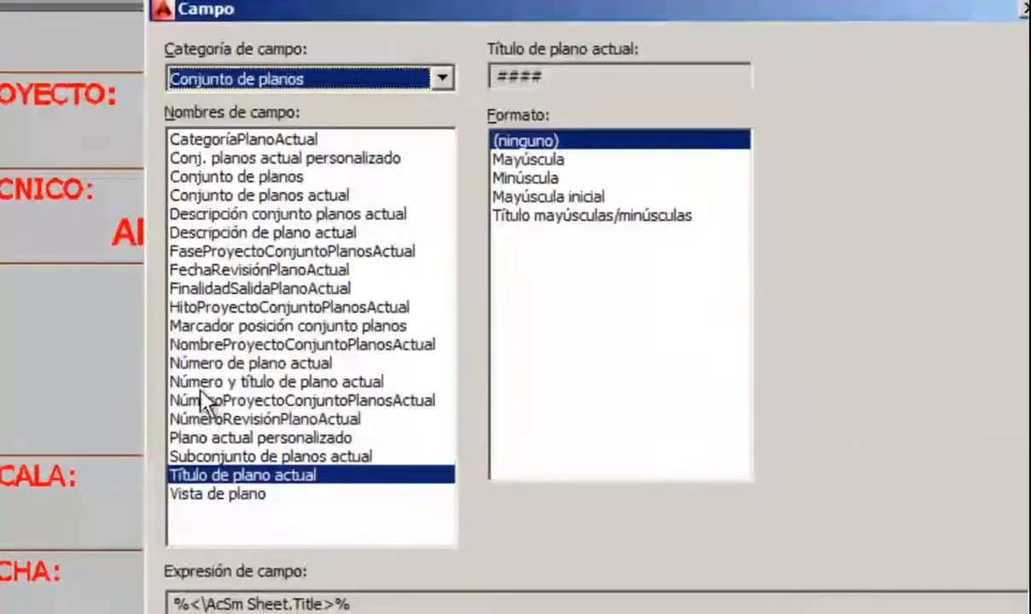
{"action": "left_click", "coordinate": [209, 363]}
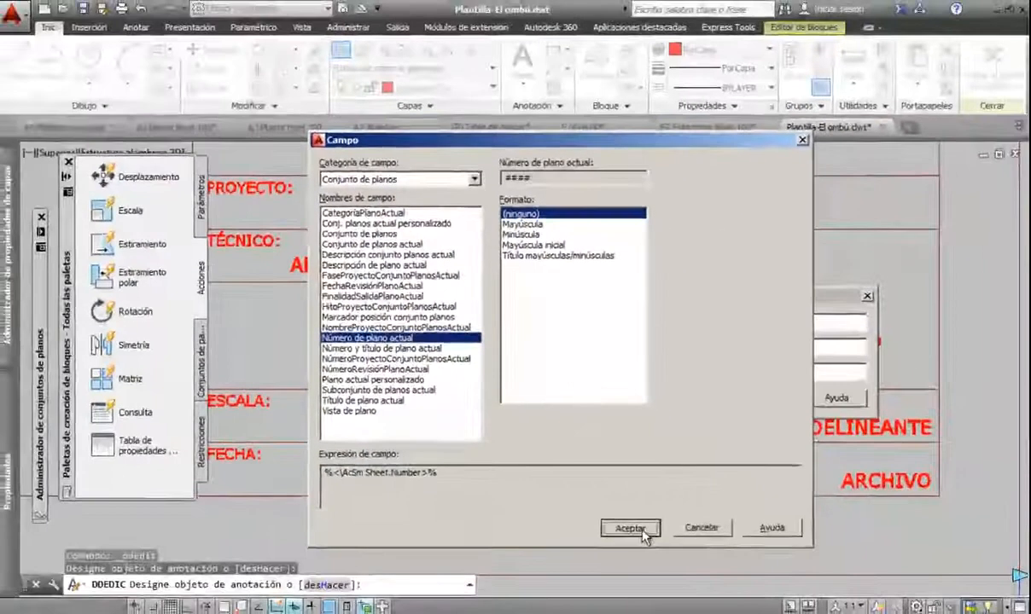
{"action": "left_click", "coordinate": [631, 535]}
{"action": "left_click", "coordinate": [713, 403]}
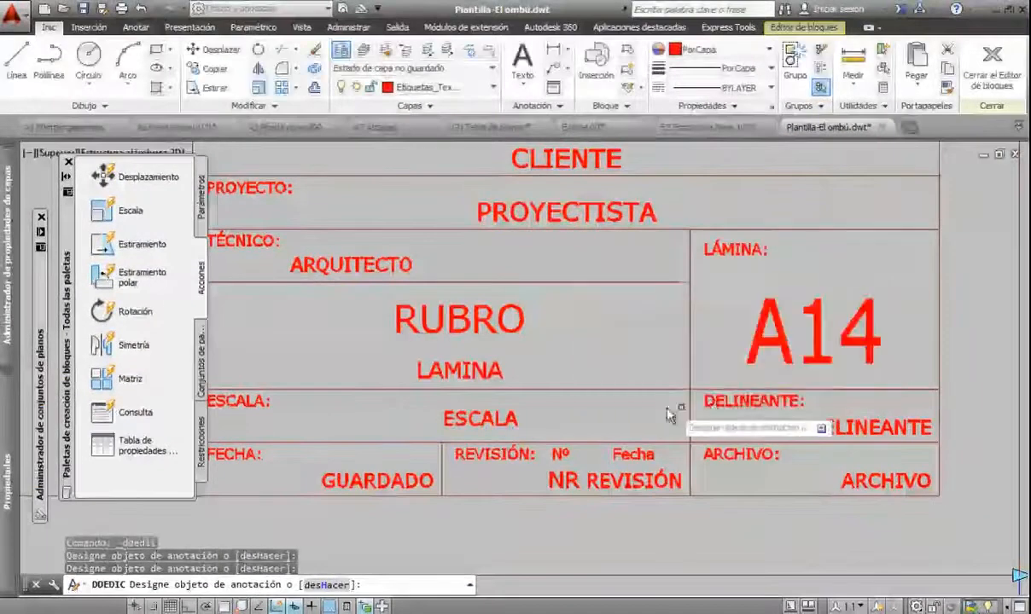
{"action": "key", "text": "Escape"}
- Set the default value of the CLIENTE attribute to a Conjunto de planos field using the Cliente property of the Viviendas el Ombu II sheet set
{"action": "scroll", "coordinate": [616, 315], "scroll_direction": "down", "scroll_amount": 2}
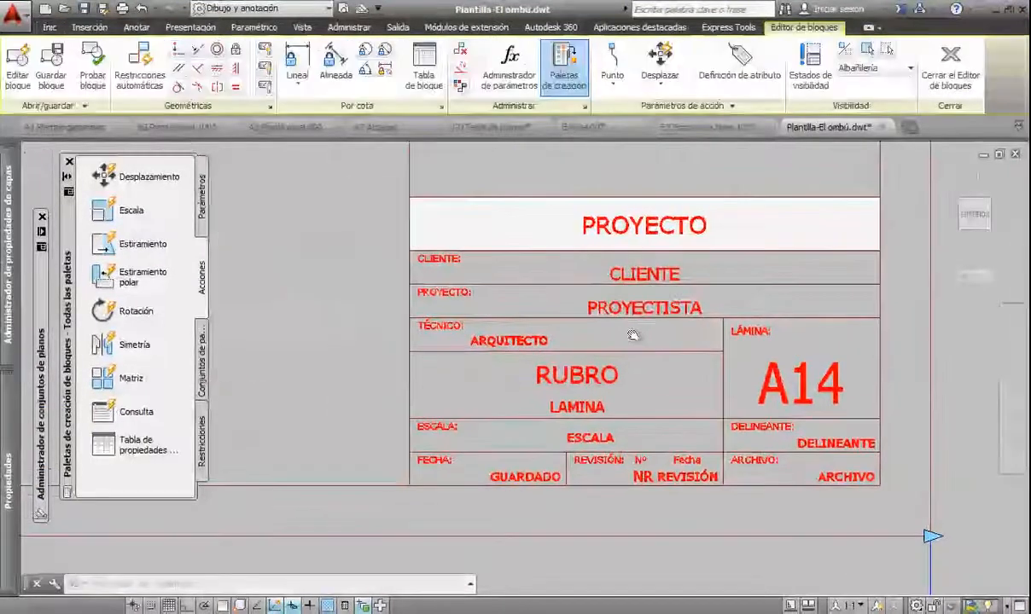
{"action": "double_click", "coordinate": [645, 272]}
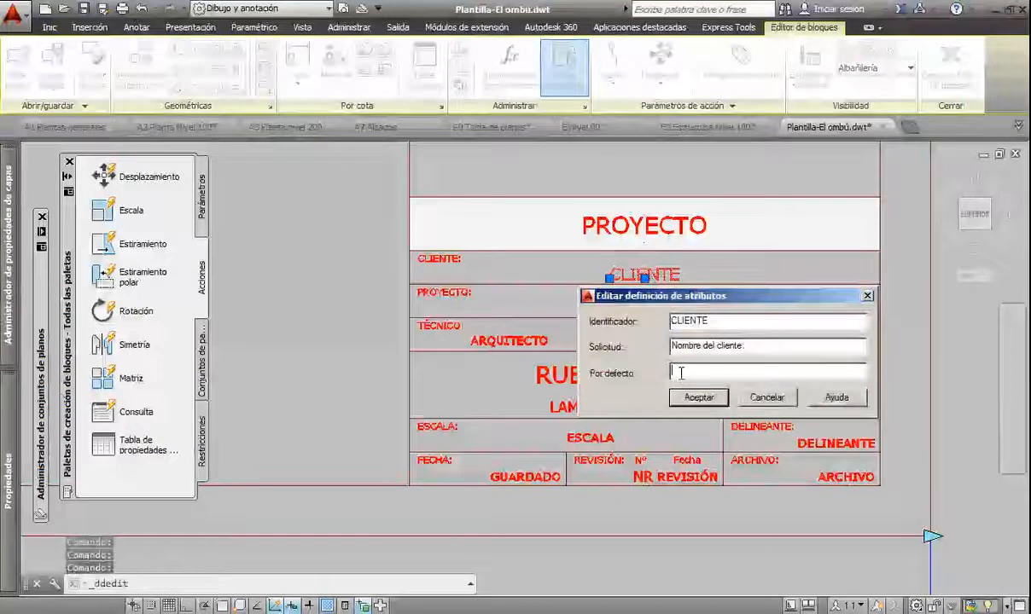
{"action": "key", "text": "ctrl+f"}
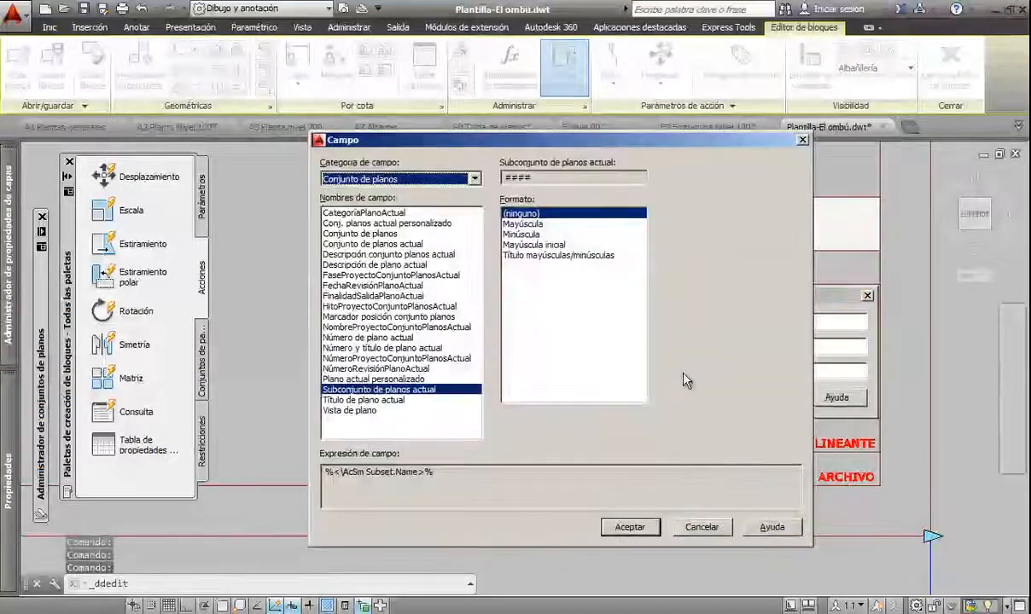
{"action": "left_click", "coordinate": [359, 235]}
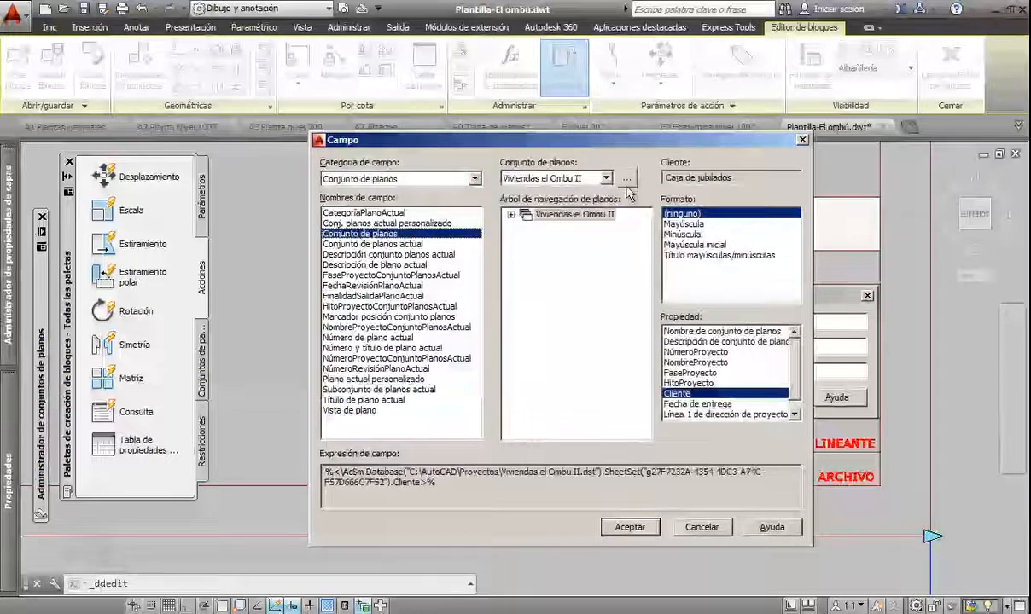
{"action": "left_click", "coordinate": [627, 178]}
{"action": "double_click", "coordinate": [581, 247]}
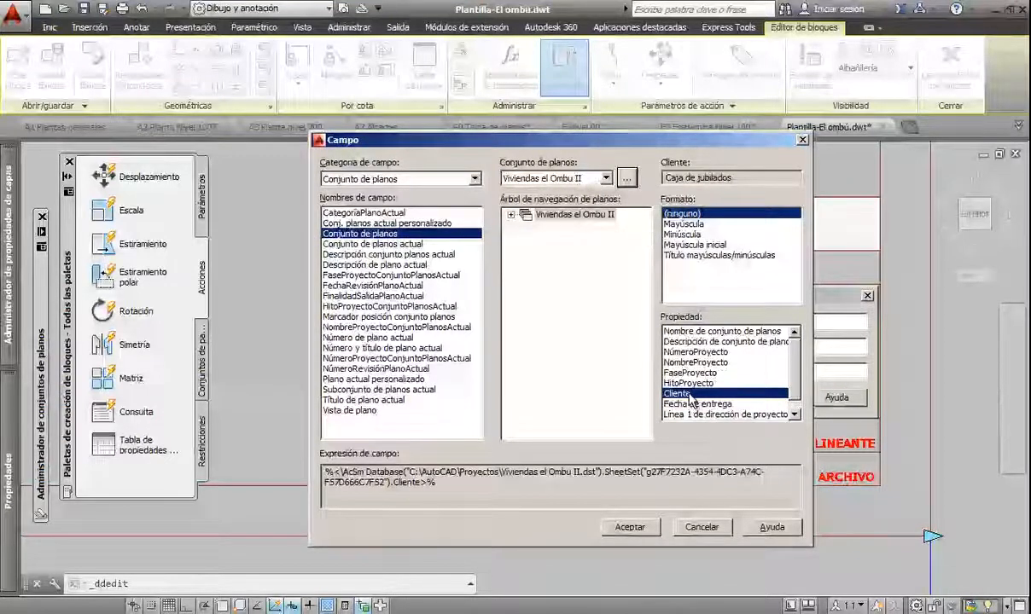
{"action": "left_click", "coordinate": [792, 389]}
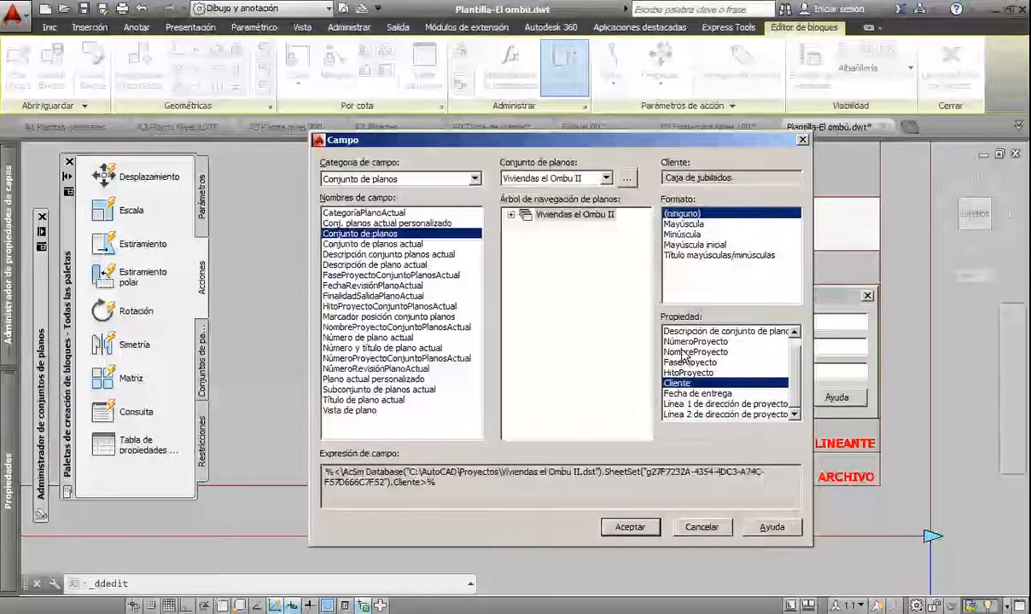
{"action": "left_click_drag", "start_coordinate": [797, 377], "coordinate": [791, 367]}
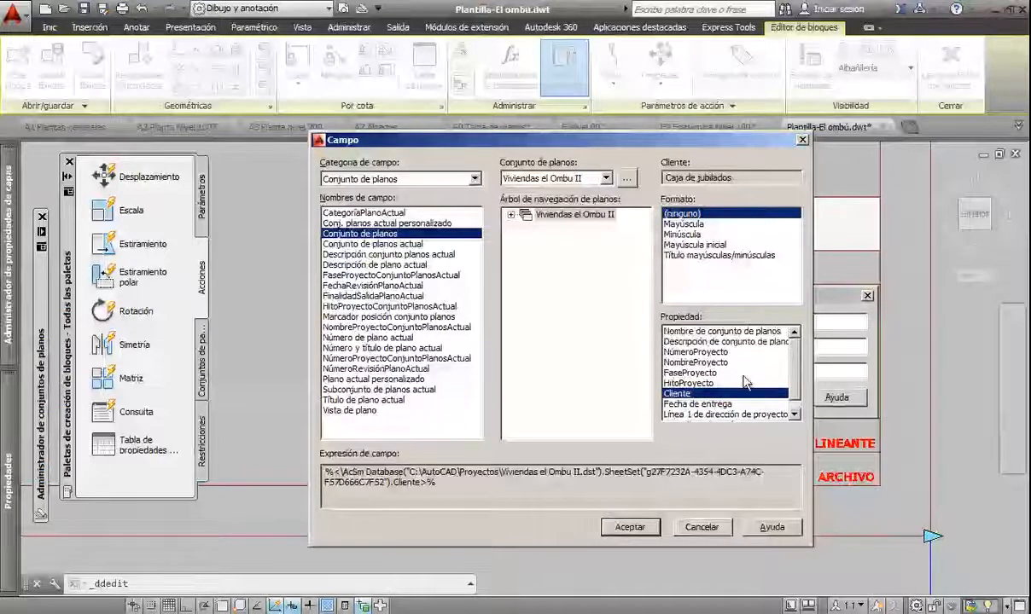
{"action": "left_click", "coordinate": [630, 527]}
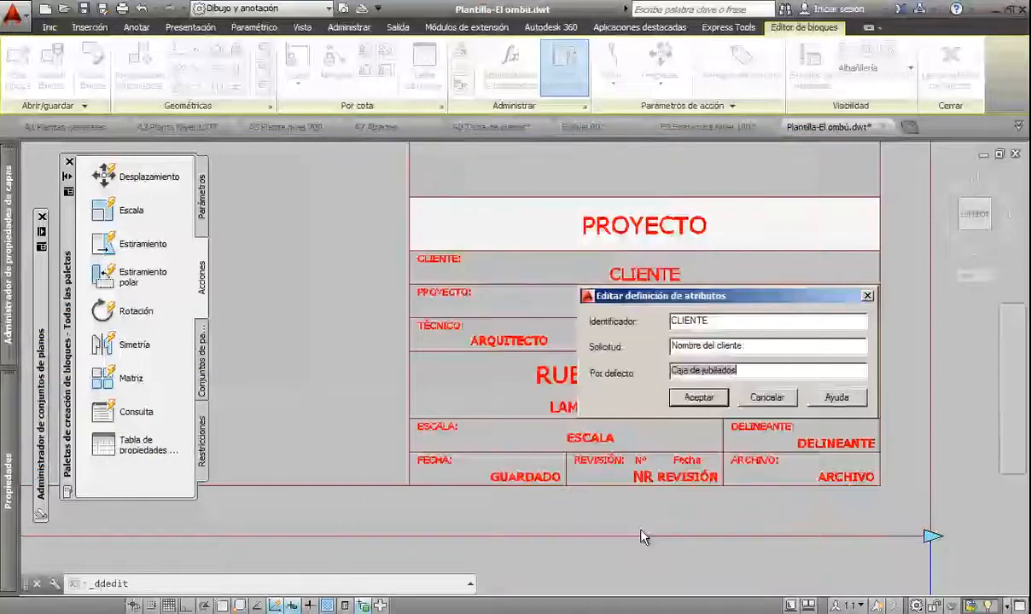
{"action": "left_click", "coordinate": [700, 399]}
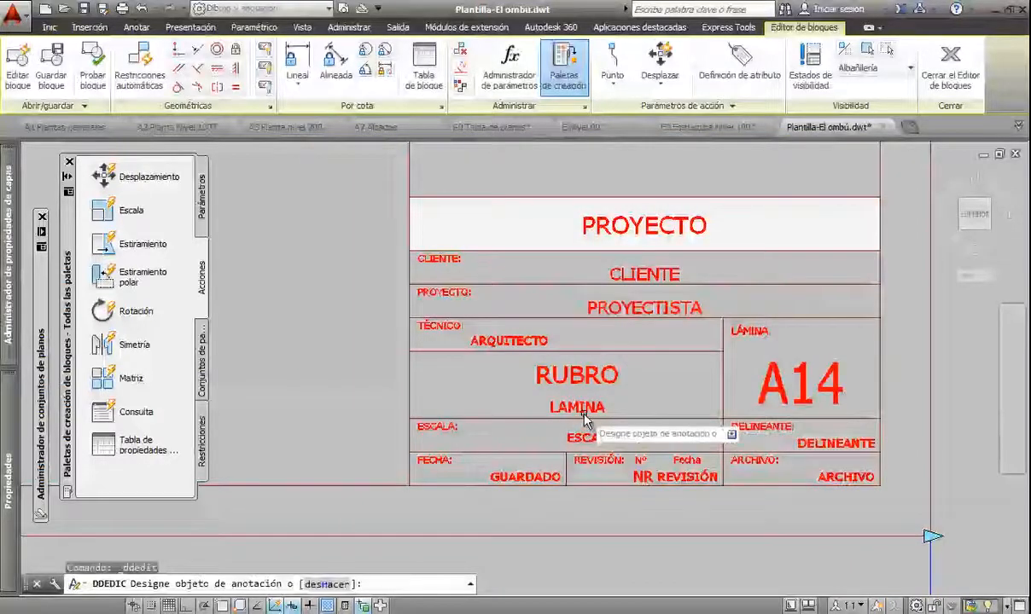
{"action": "key", "text": "Escape"}
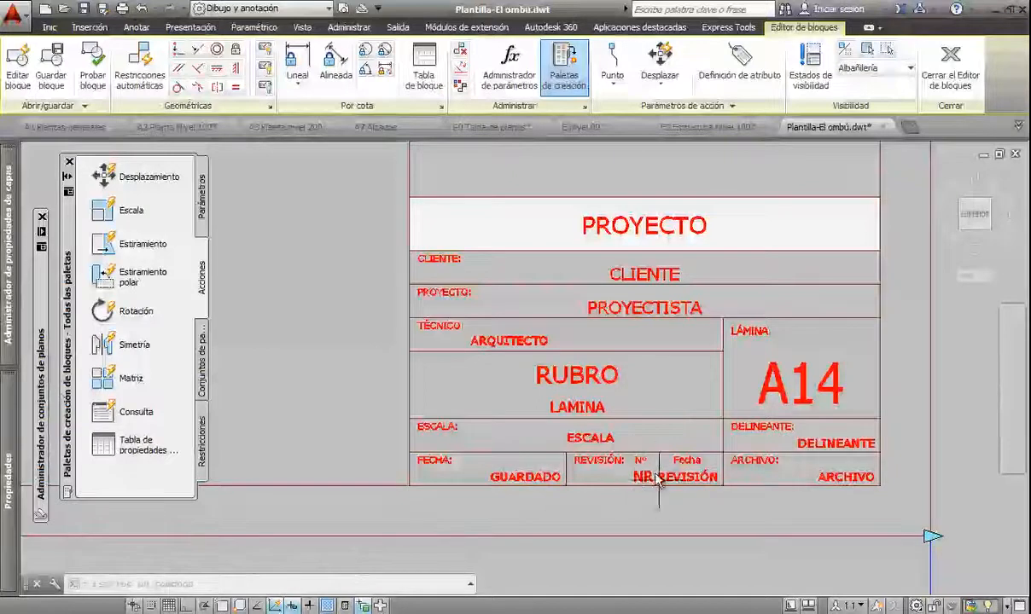
- Make the hidden NR attribute visible in the Estructura visibility state of the title block
{"action": "left_click", "coordinate": [910, 69]}
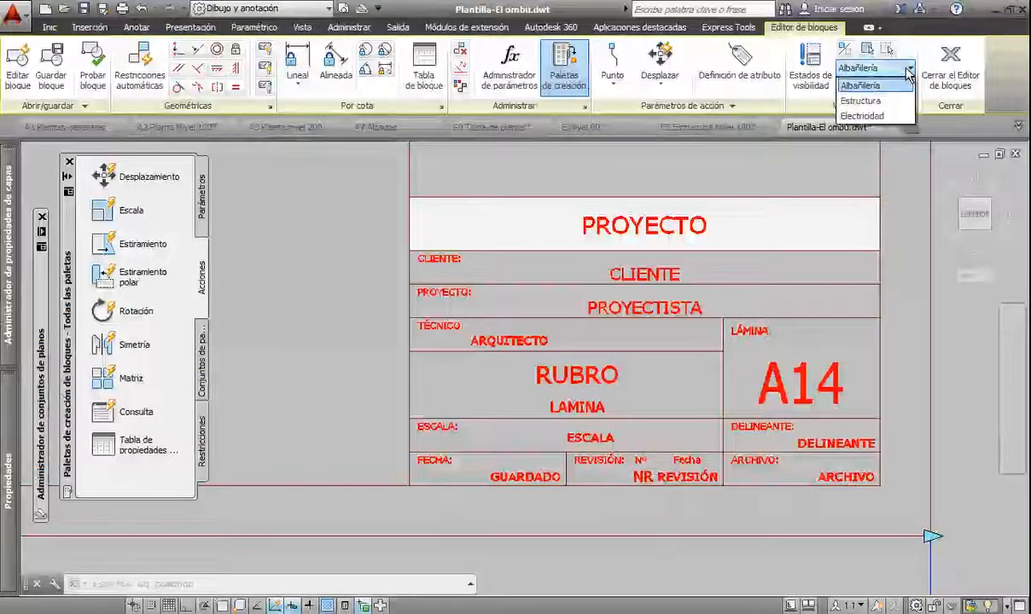
{"action": "left_click", "coordinate": [860, 101]}
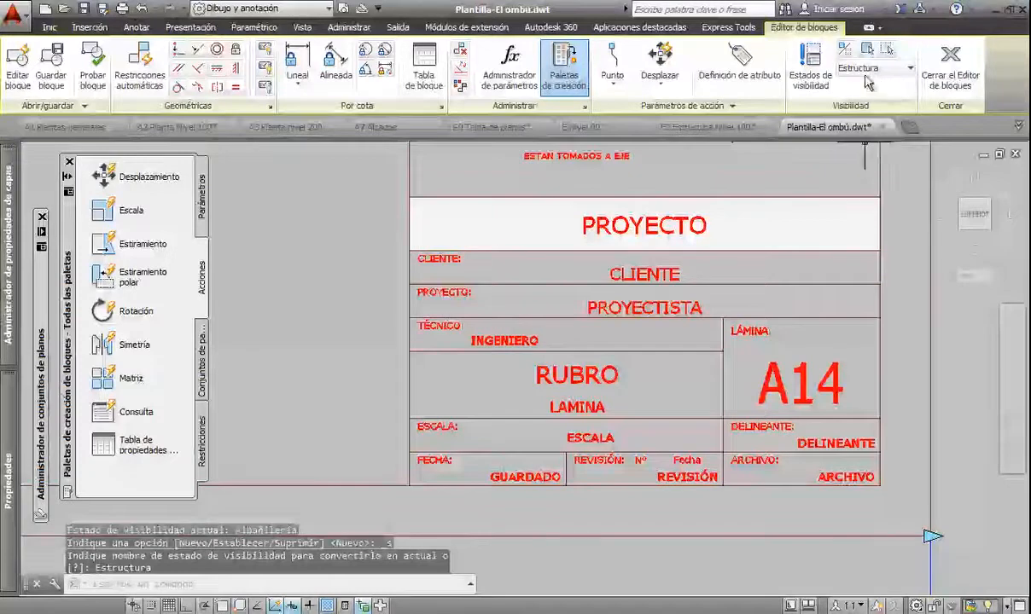
{"action": "left_click", "coordinate": [884, 51]}
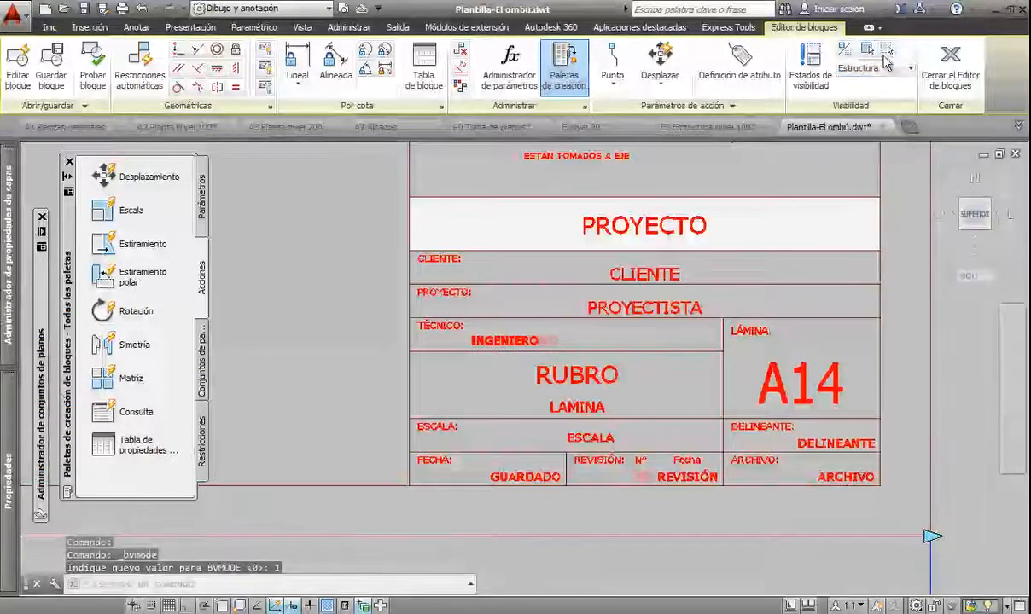
{"action": "left_click", "coordinate": [871, 54]}
{"action": "left_click", "coordinate": [642, 475]}
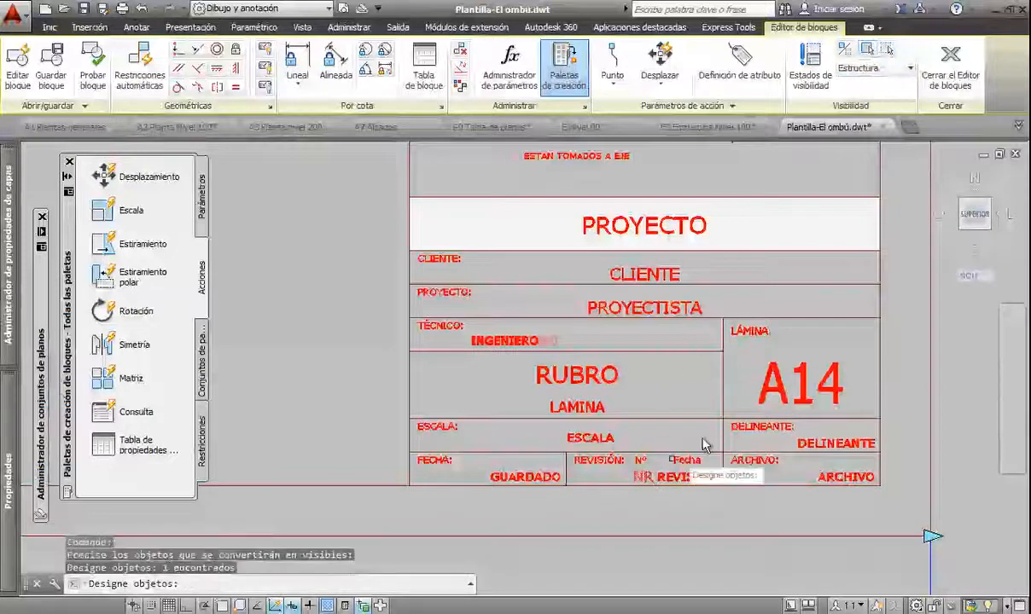
{"action": "key", "text": "Return"}
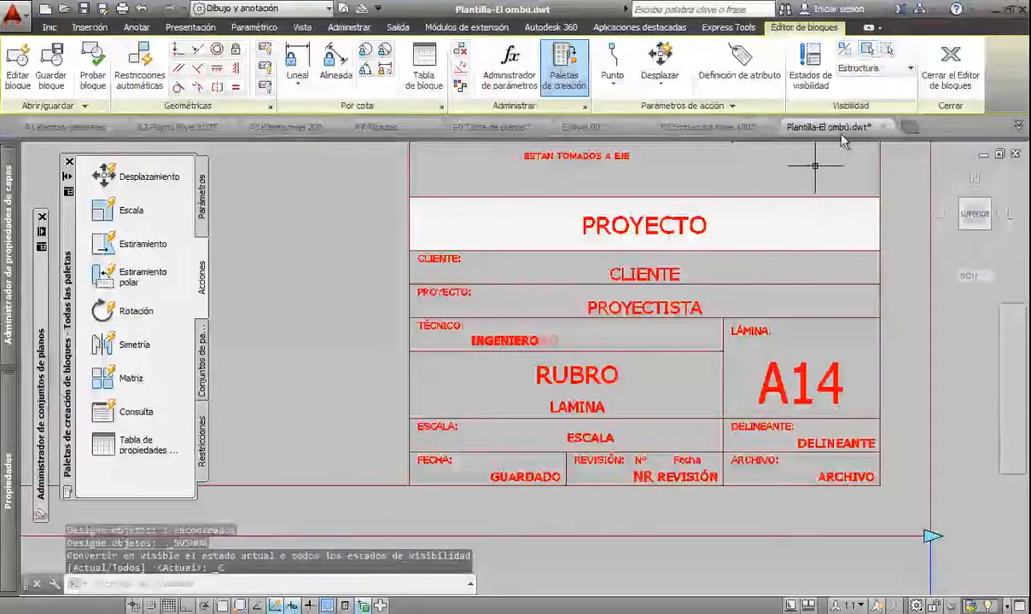
- Switch to the Electricidad visibility state and make the NR attribute visible in it
{"action": "left_click", "coordinate": [871, 68]}
{"action": "left_click", "coordinate": [871, 116]}
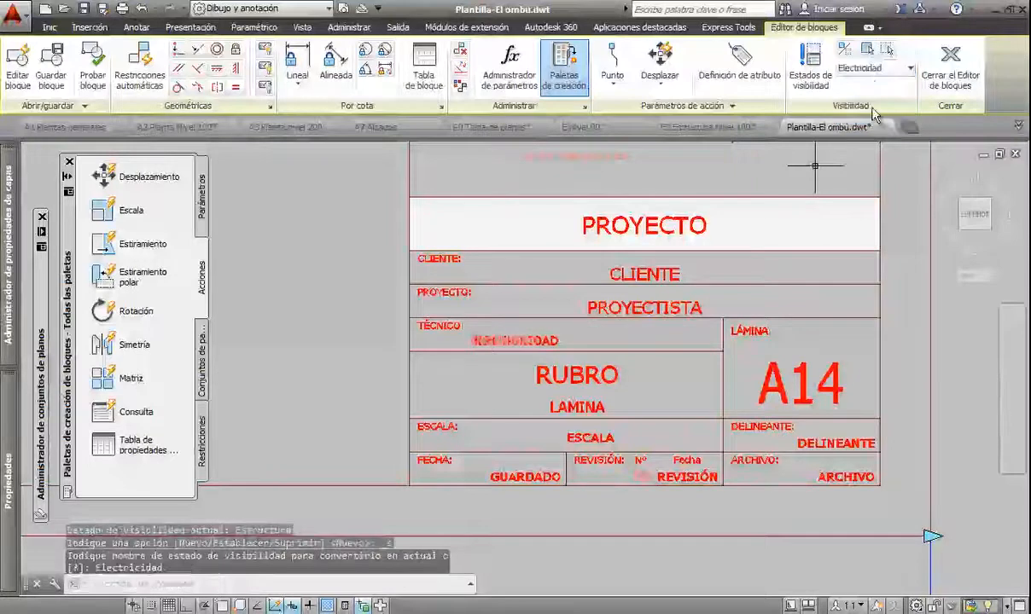
{"action": "left_click", "coordinate": [868, 50]}
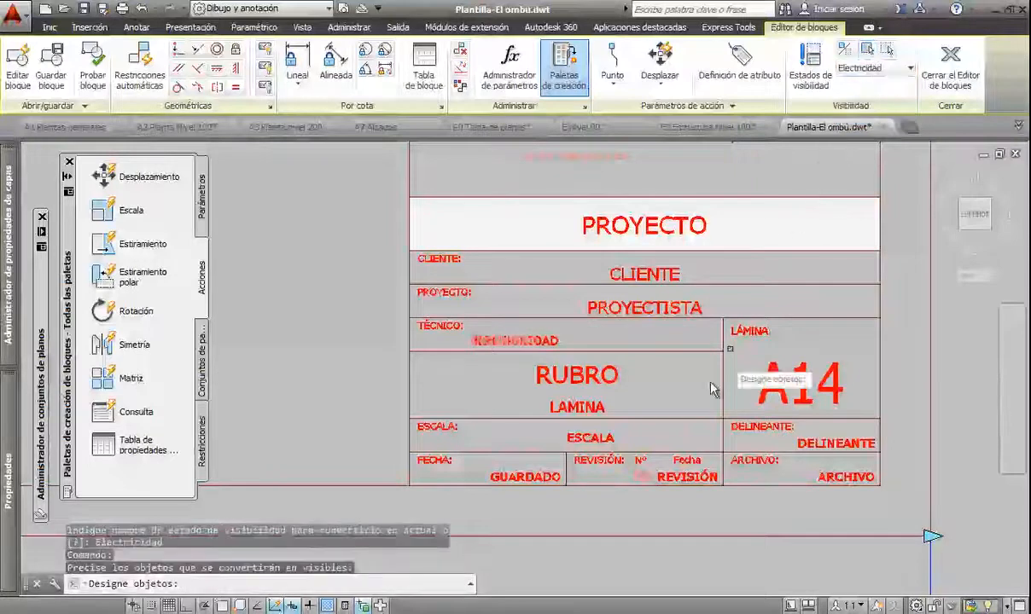
{"action": "left_click", "coordinate": [644, 475]}
{"action": "key", "text": "Return"}
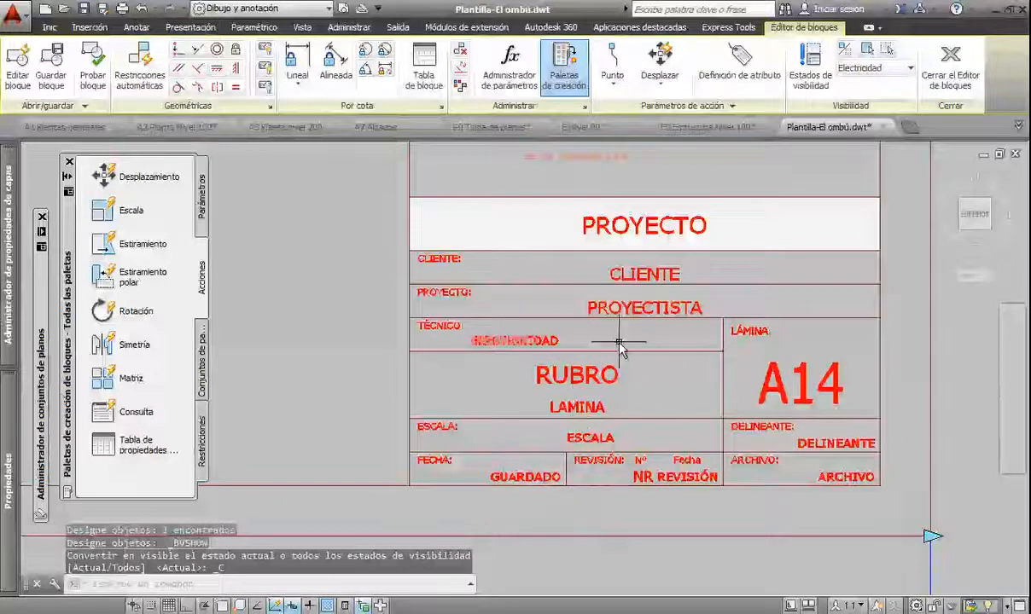
- Set Prestablecer to Sí for the PROYECTO, CLIENTE, RUBRO, LAMINA, NR, REVISIÓN and A14 attributes together
{"action": "left_click", "coordinate": [631, 229]}
{"action": "left_click", "coordinate": [631, 273]}
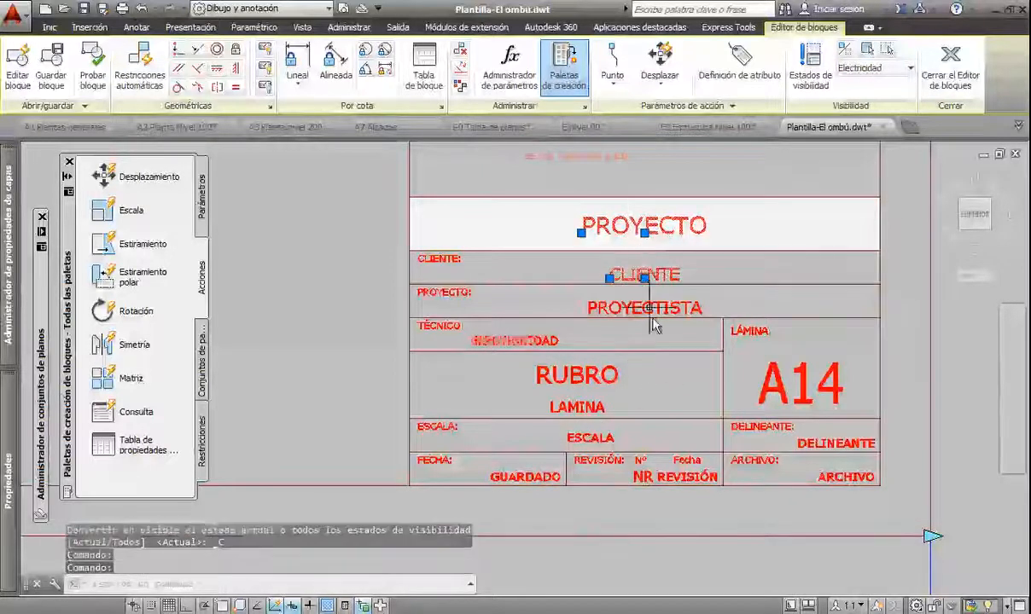
{"action": "left_click", "coordinate": [600, 373]}
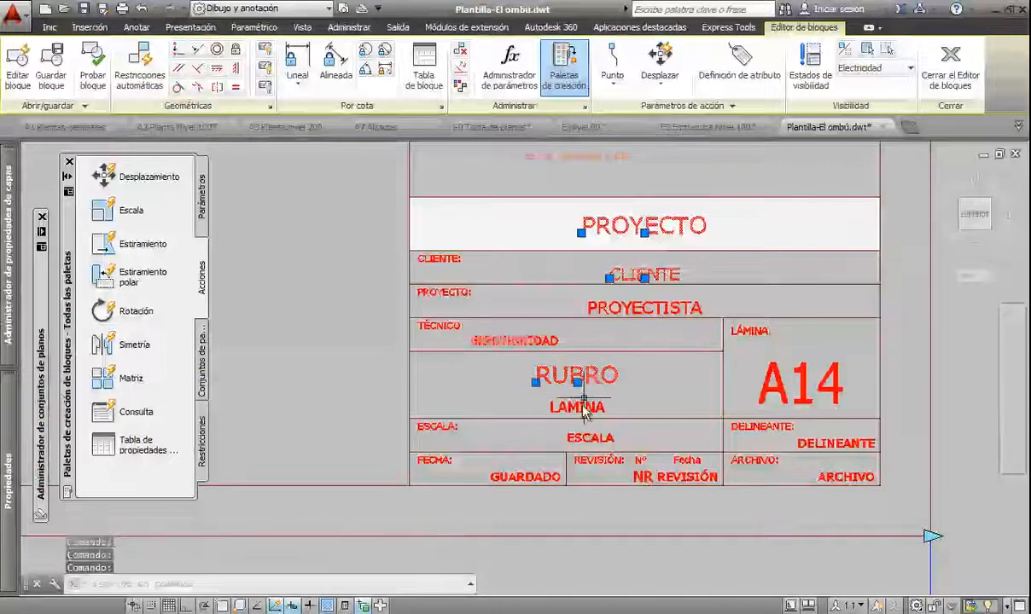
{"action": "left_click", "coordinate": [580, 409]}
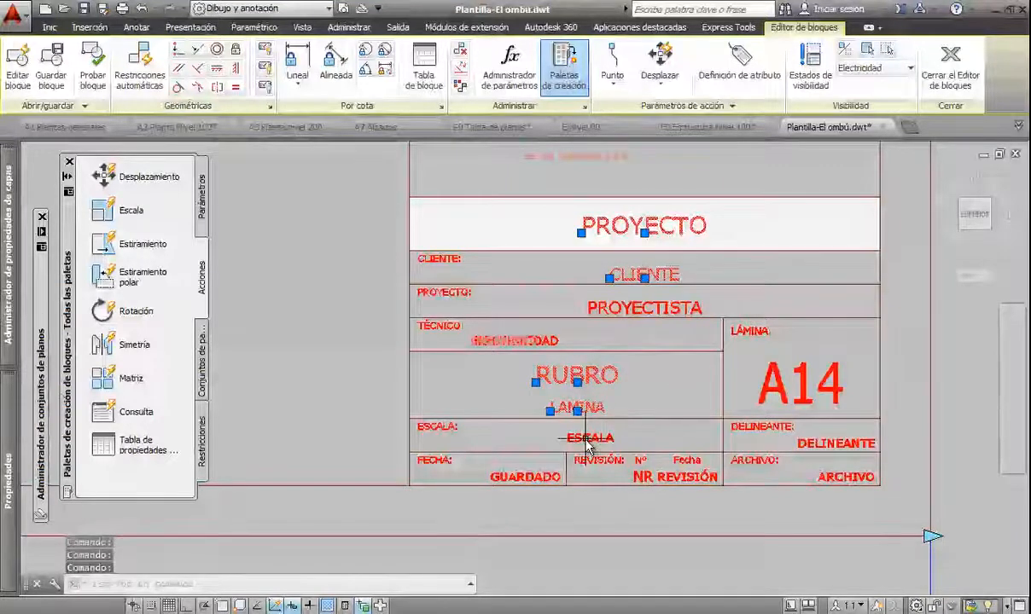
{"action": "left_click", "coordinate": [682, 482]}
{"action": "left_click", "coordinate": [781, 388]}
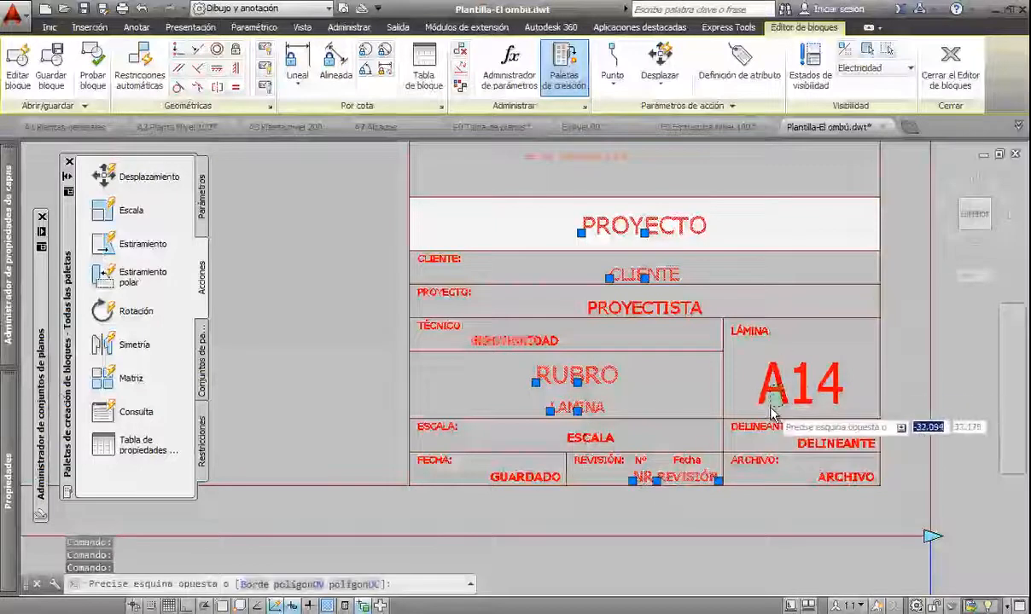
{"action": "left_click", "coordinate": [766, 393]}
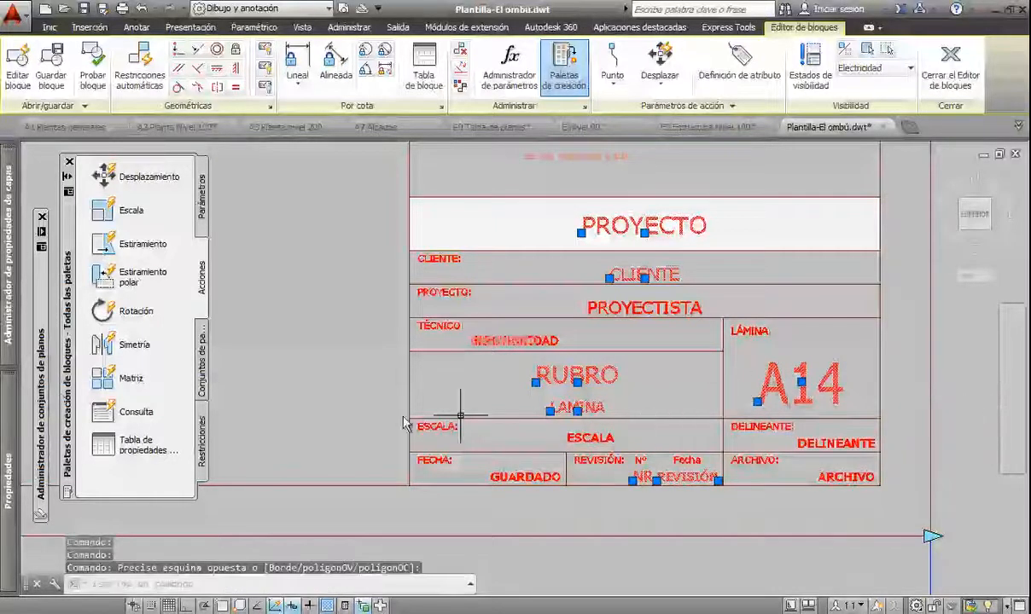
{"action": "mouse_move", "coordinate": [14, 395]}
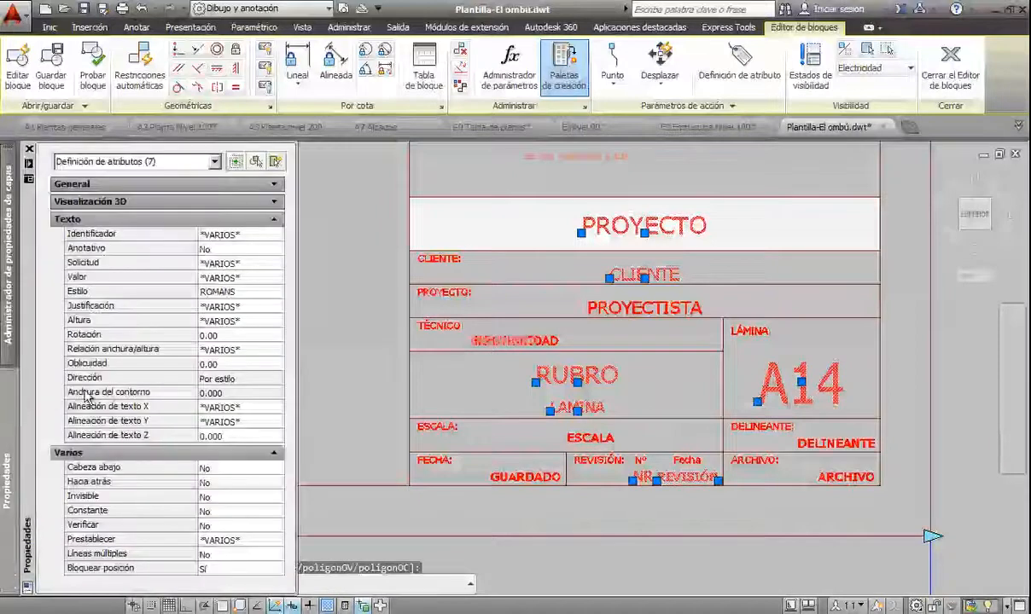
{"action": "left_click", "coordinate": [92, 540]}
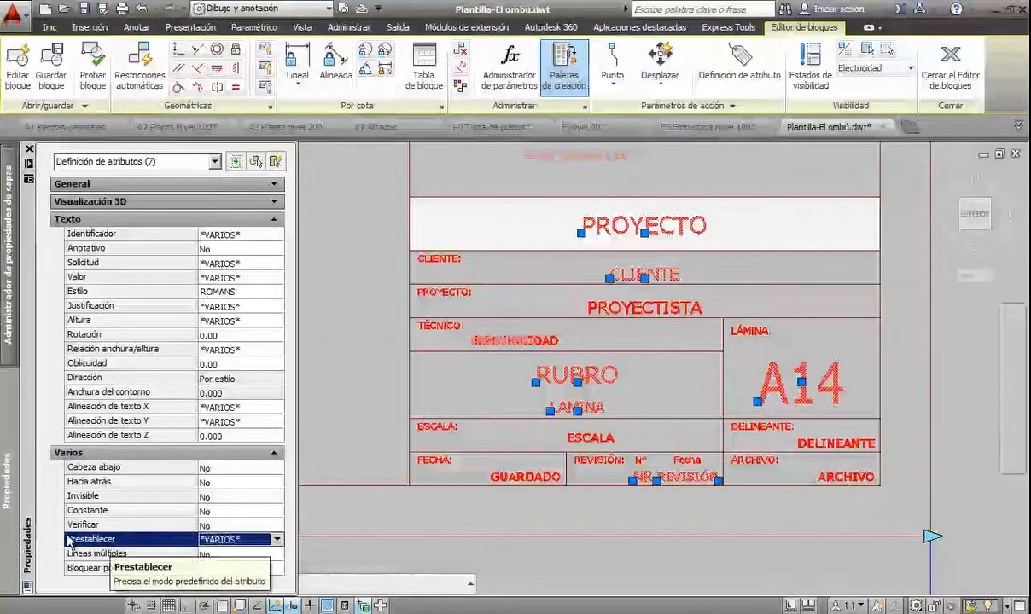
{"action": "left_click", "coordinate": [276, 541]}
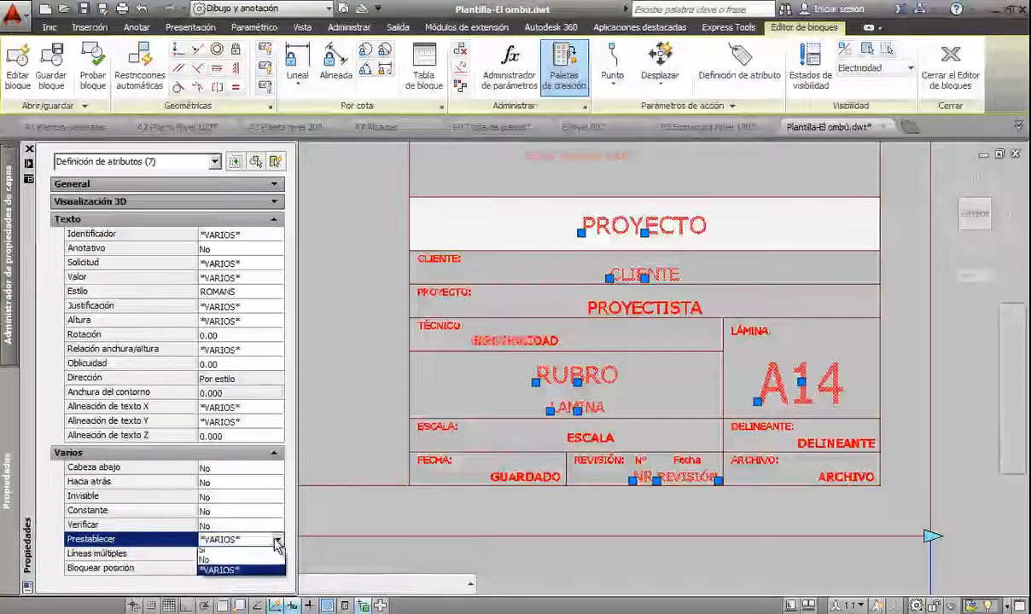
{"action": "left_click", "coordinate": [226, 564]}
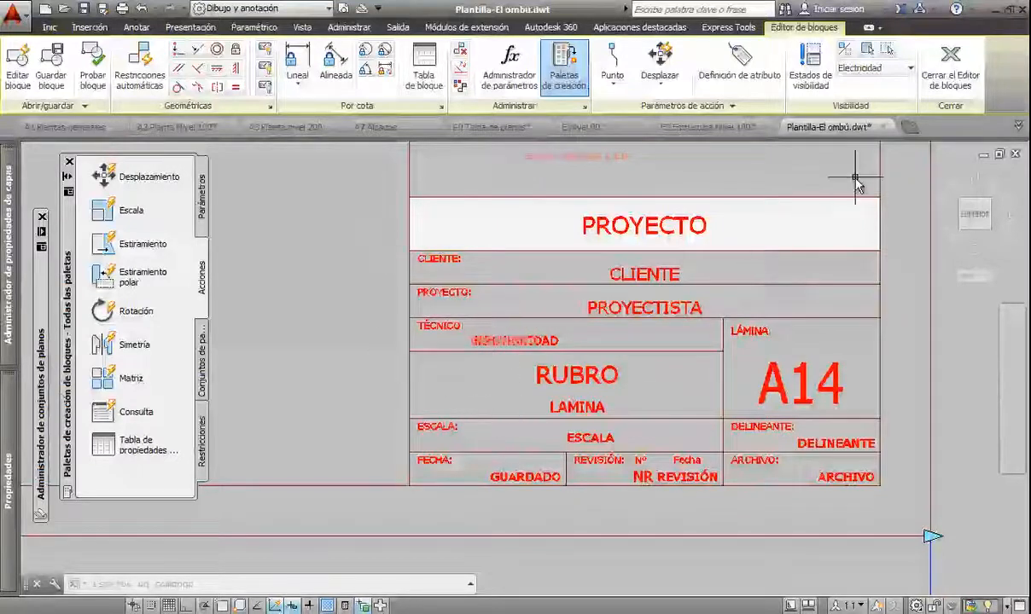
- Close the block editor, saving the changes to the title block and updating its references
{"action": "left_click", "coordinate": [951, 63]}
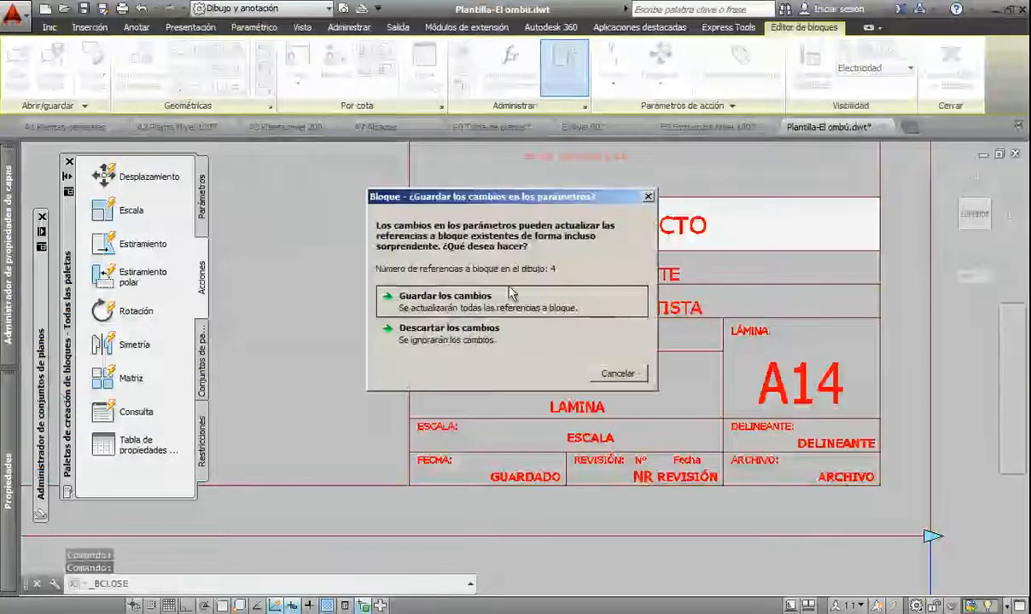
{"action": "left_click", "coordinate": [509, 299]}
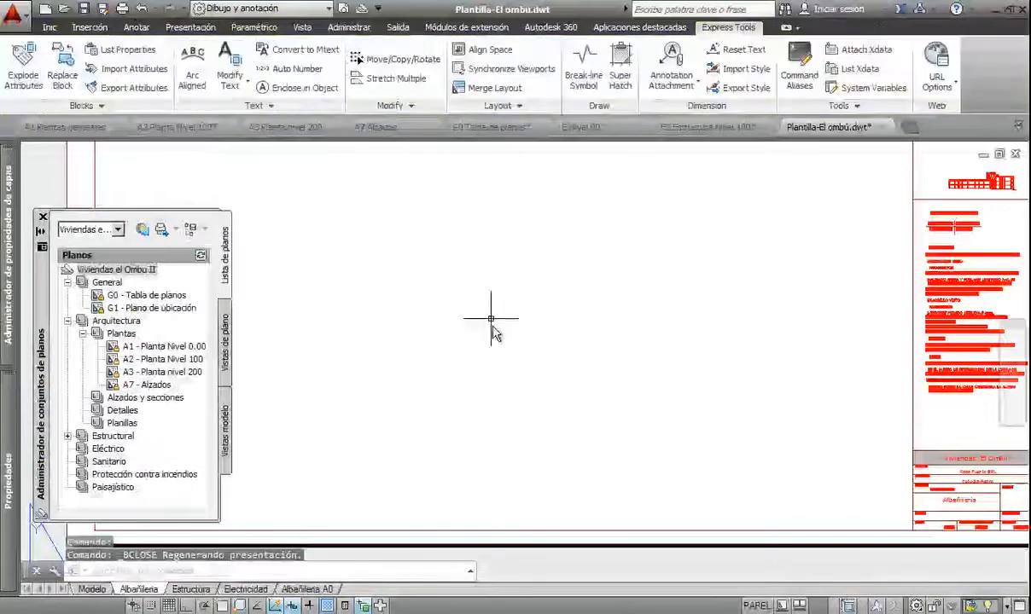
{"action": "scroll", "coordinate": [476, 355], "scroll_direction": "down", "scroll_amount": 2}
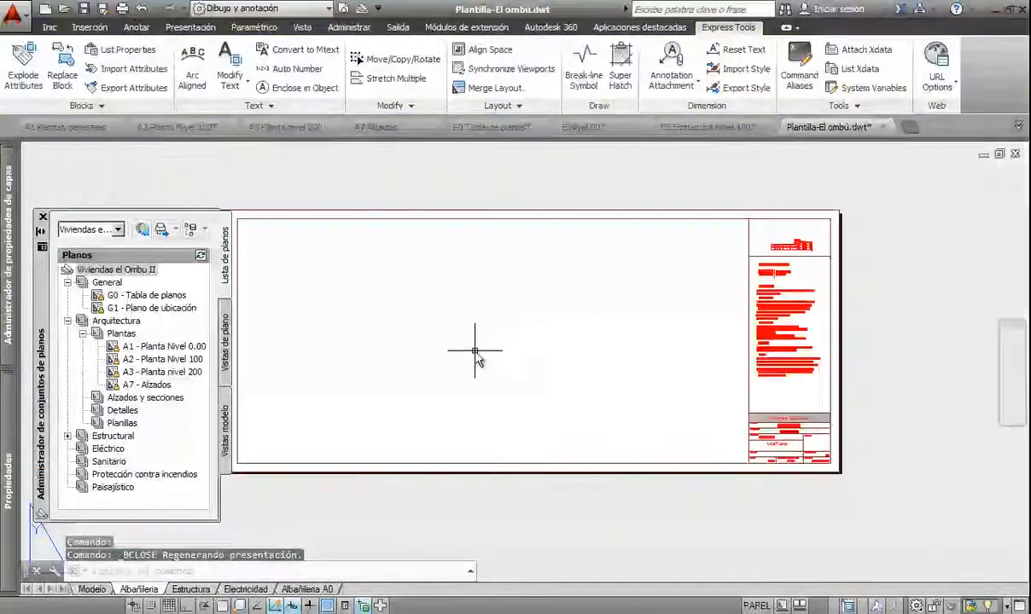
{"action": "middle_click_drag", "start_coordinate": [476, 351], "coordinate": [533, 373]}
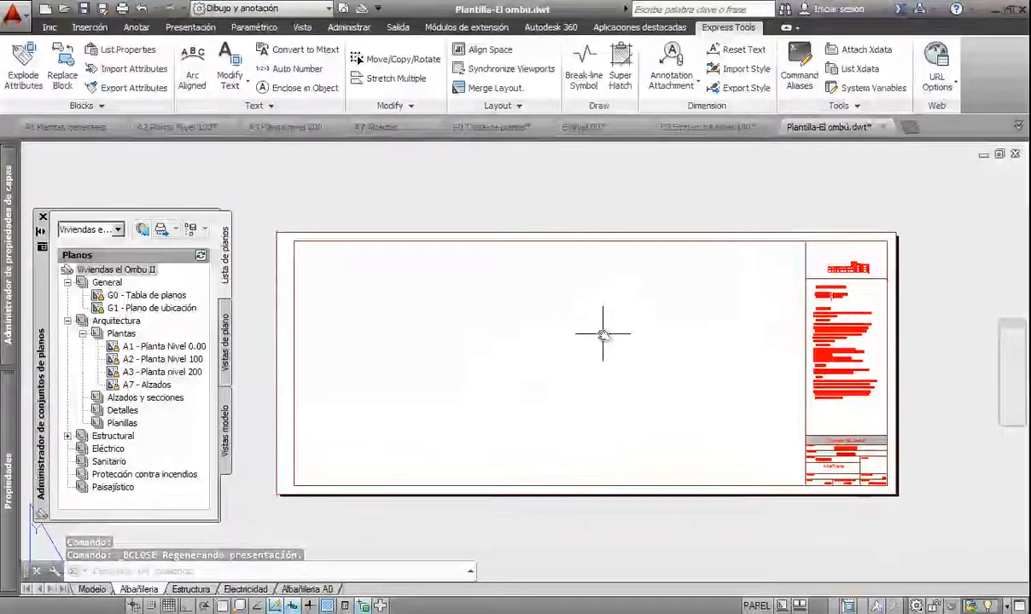
- Erase the existing title block from the Albañilería, Estructura, Electricidad and Albañilería A0 layouts
{"action": "left_click", "coordinate": [646, 524]}
{"action": "left_click", "coordinate": [605, 451]}
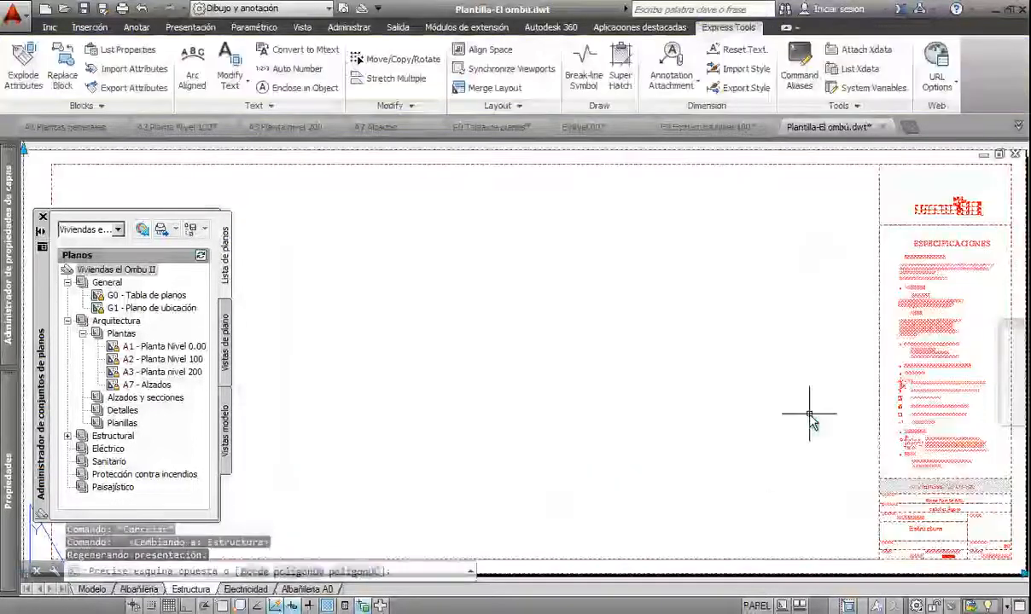
{"action": "key", "text": "Delete"}
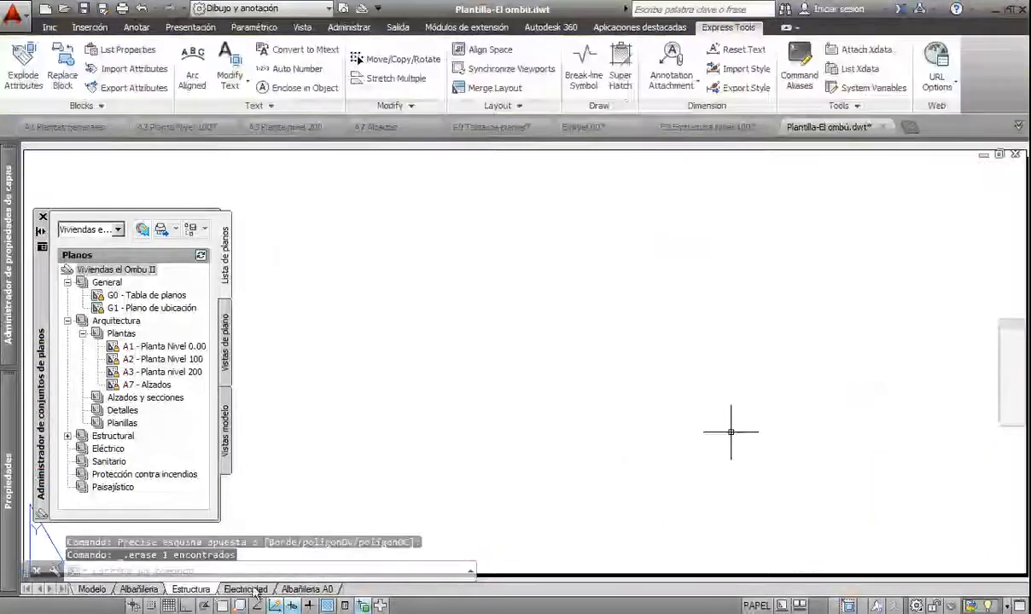
{"action": "left_click", "coordinate": [673, 451]}
{"action": "left_click", "coordinate": [640, 406]}
{"action": "key", "text": "Delete"}
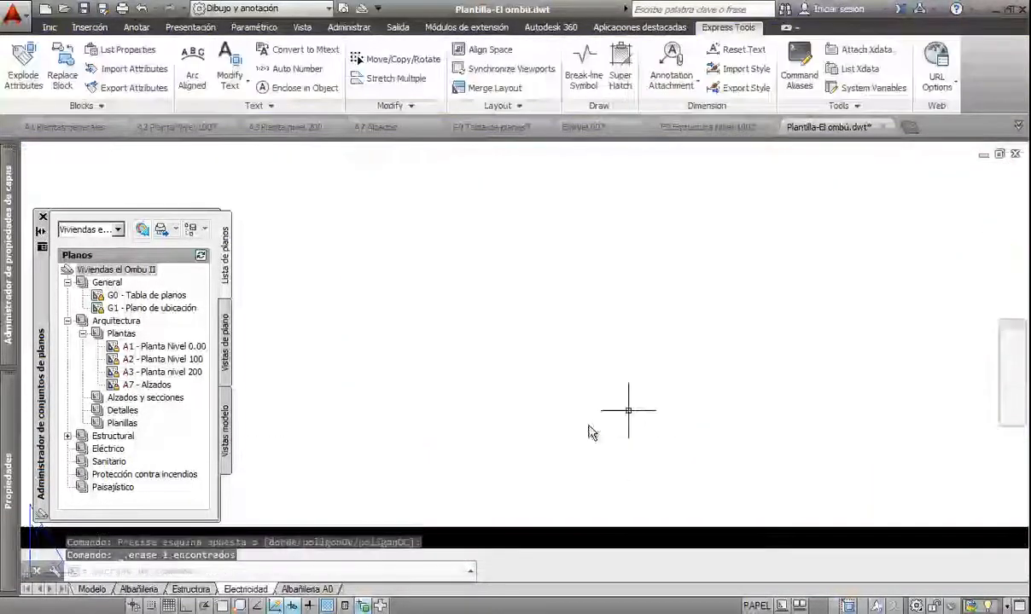
{"action": "left_click", "coordinate": [307, 588]}
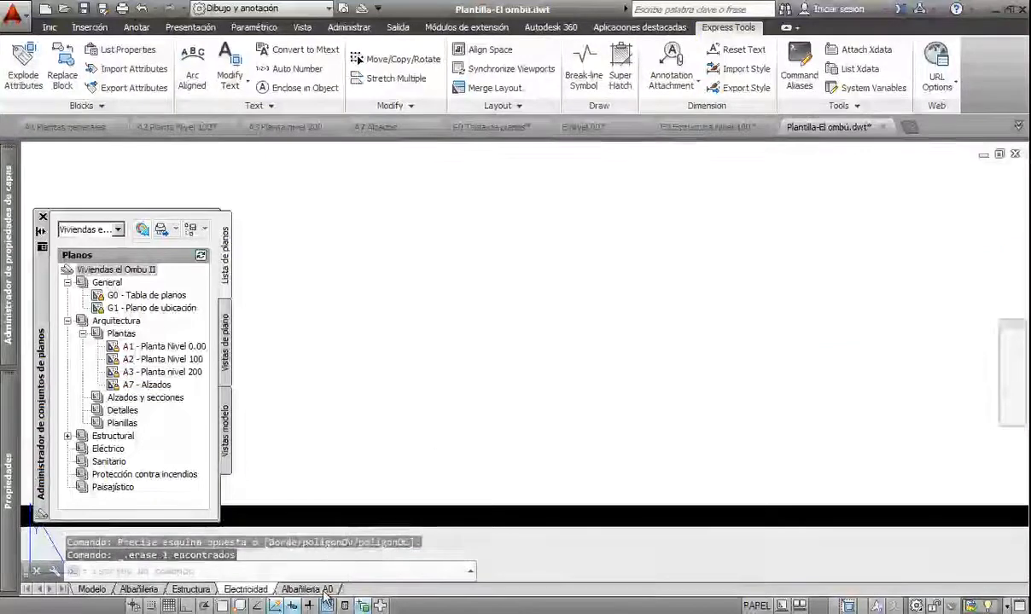
{"action": "left_click", "coordinate": [789, 375]}
{"action": "left_click", "coordinate": [720, 287]}
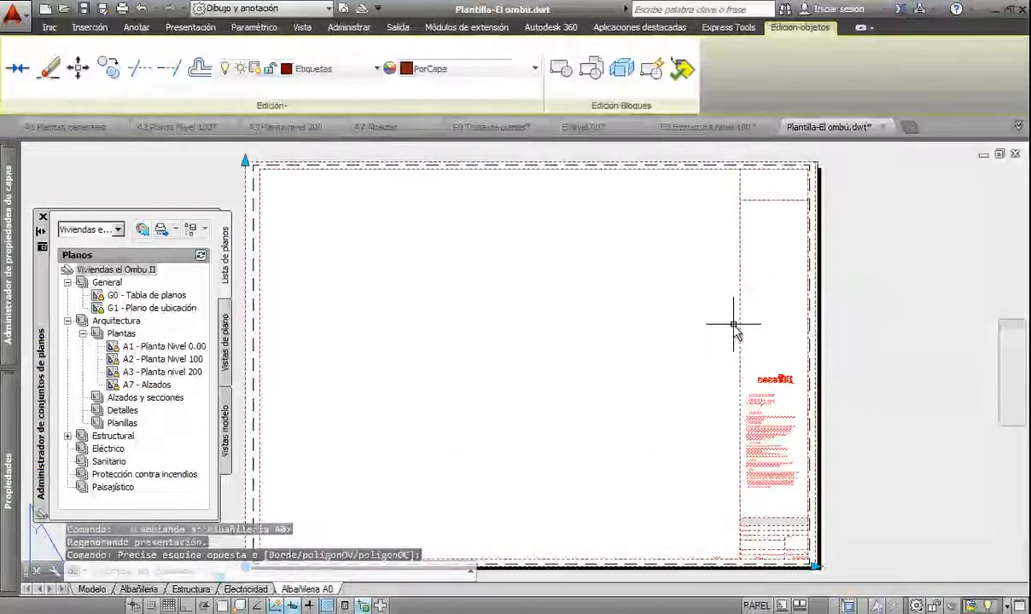
{"action": "key", "text": "Delete"}
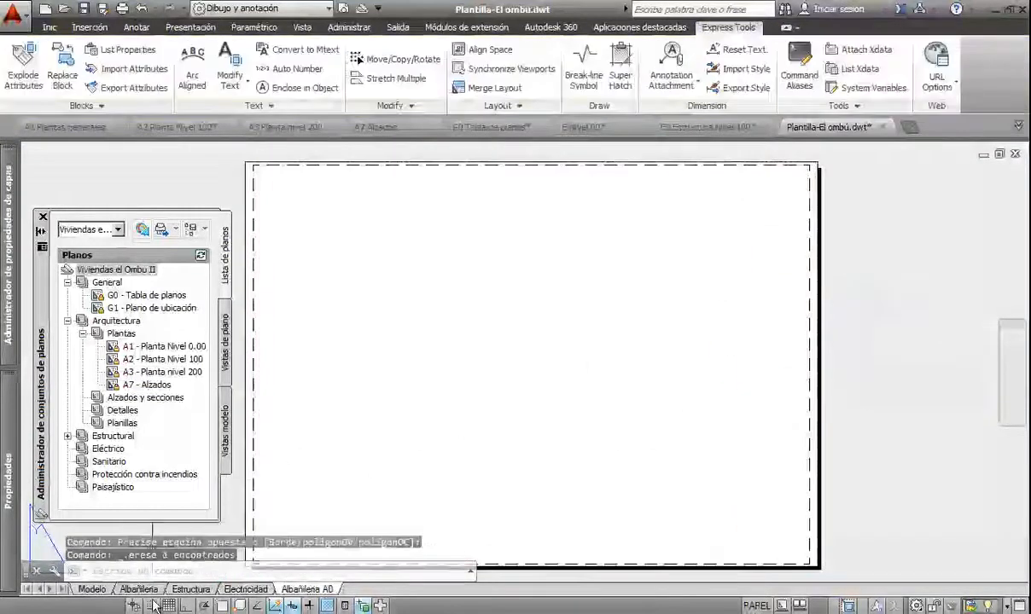
- Insert the HOJA block at the lower-left sheet corner of the Albañilería layout, accepting the default attribute values
{"action": "left_click", "coordinate": [139, 589]}
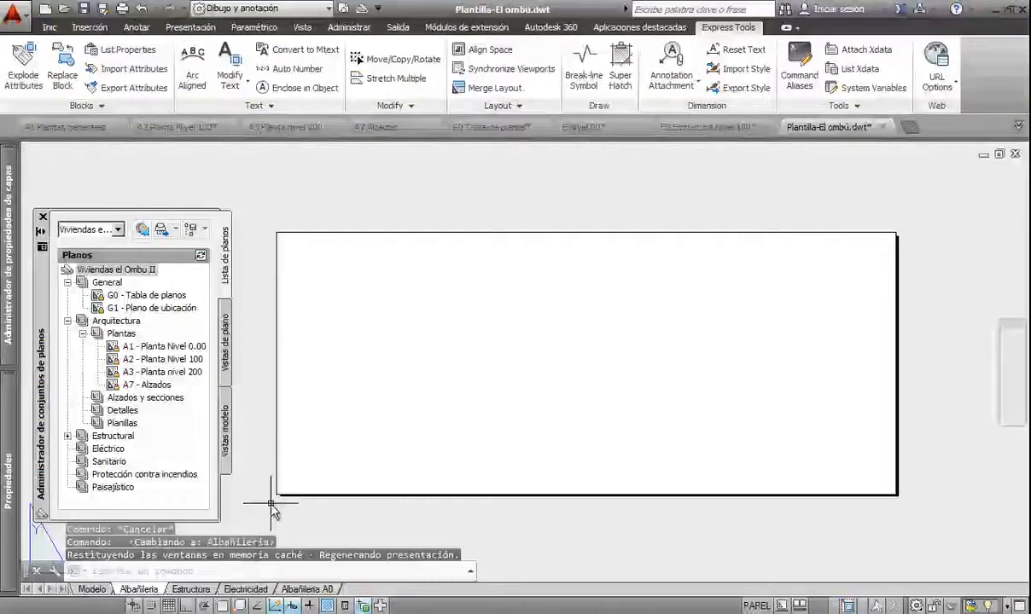
{"action": "left_click", "coordinate": [90, 26]}
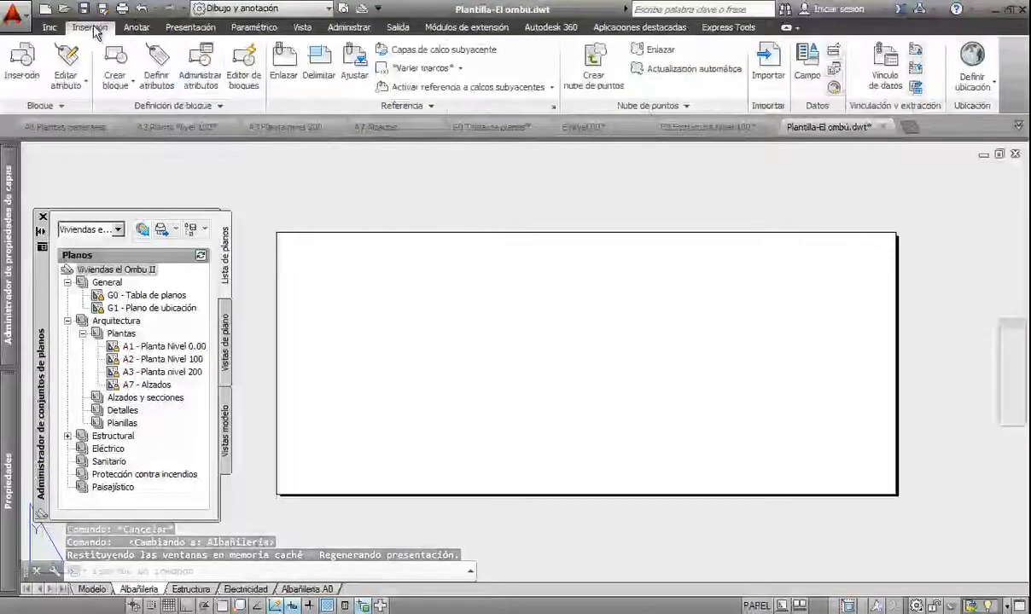
{"action": "left_click", "coordinate": [28, 76]}
{"action": "left_click", "coordinate": [516, 212]}
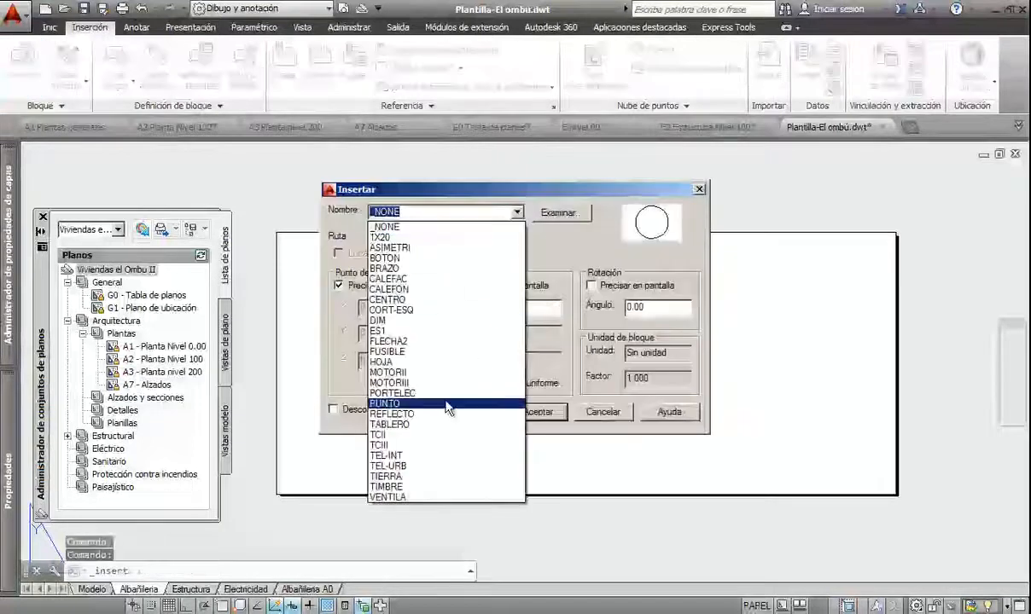
{"action": "left_click", "coordinate": [451, 363]}
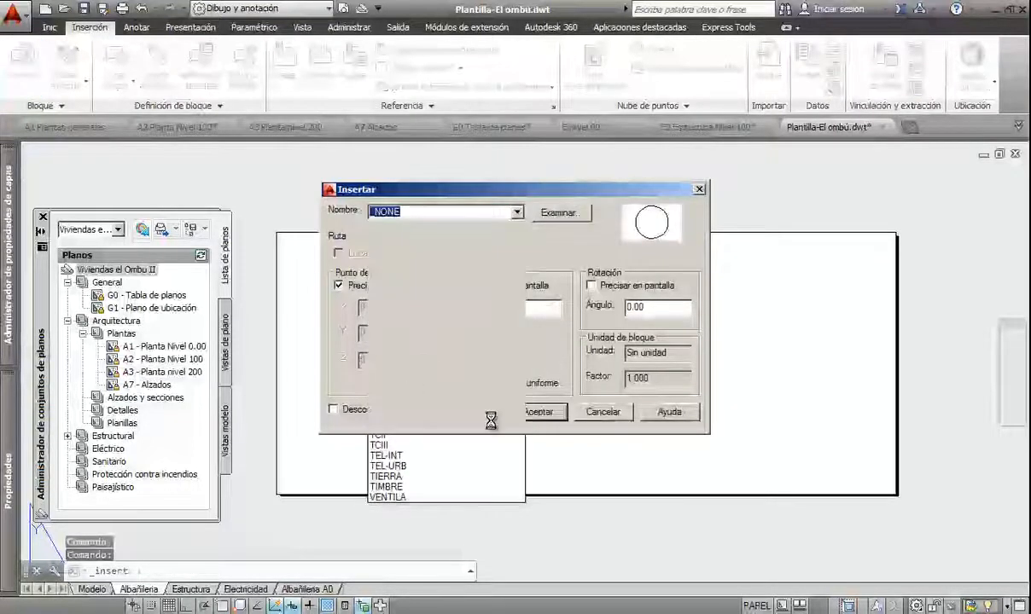
{"action": "left_click", "coordinate": [535, 413]}
{"action": "scroll", "coordinate": [302, 516], "scroll_direction": "up", "scroll_amount": 6}
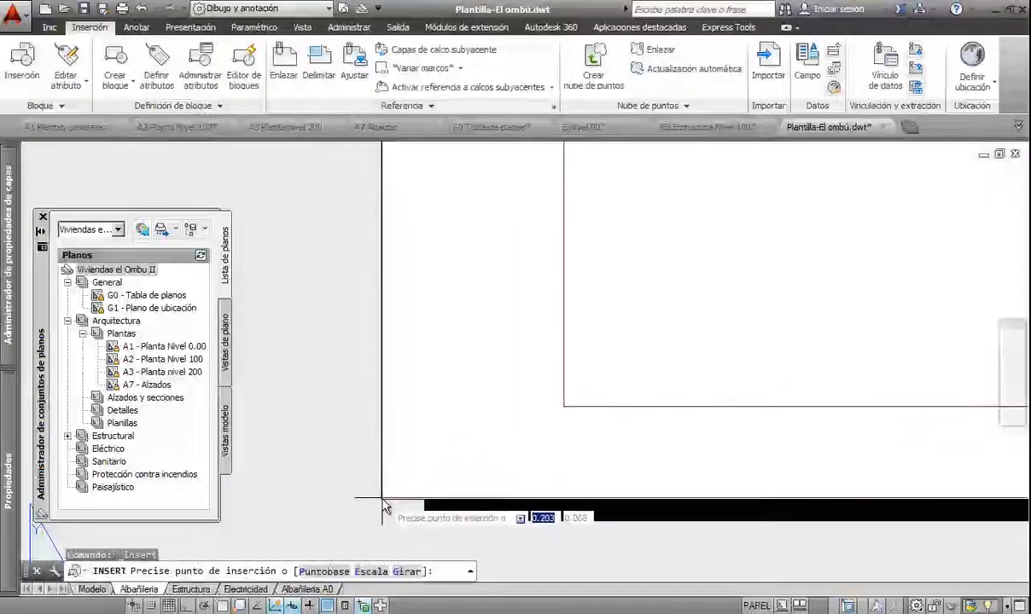
{"action": "left_click", "coordinate": [387, 509]}
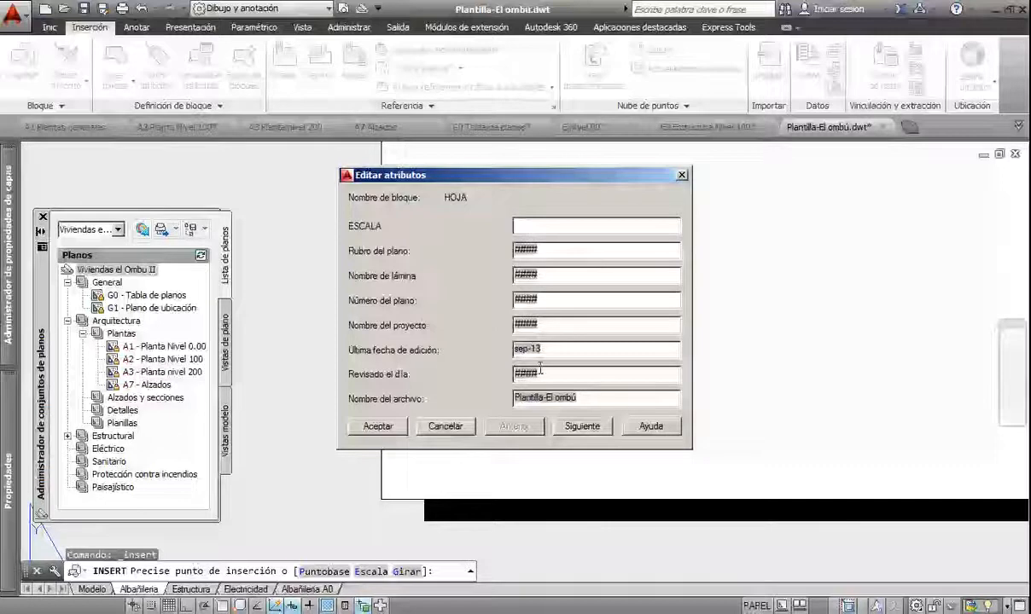
{"action": "left_click", "coordinate": [378, 427]}
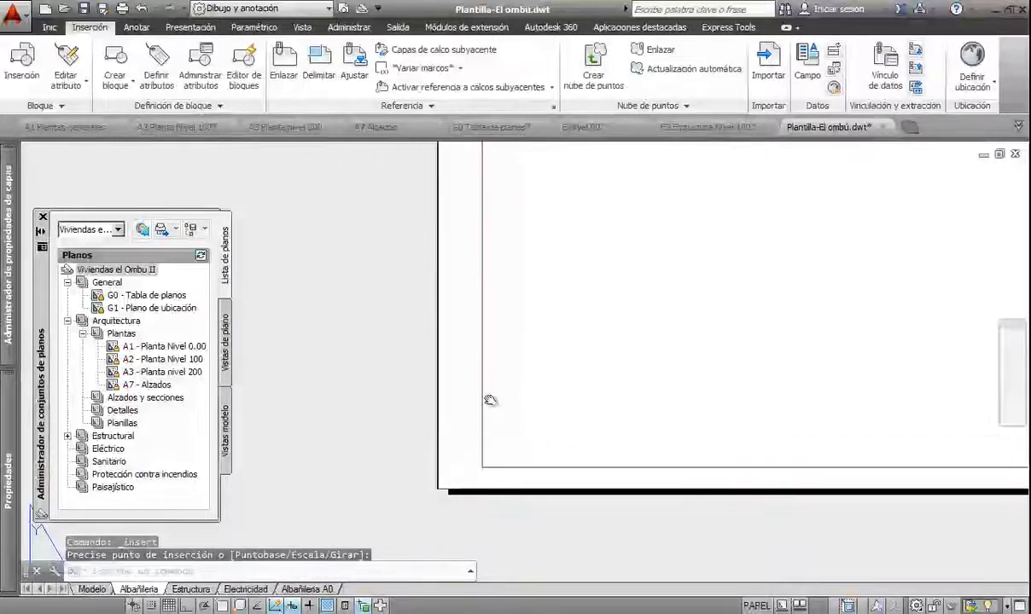
{"action": "middle_click", "coordinate": [489, 399]}
{"action": "middle_click", "coordinate": [489, 398]}
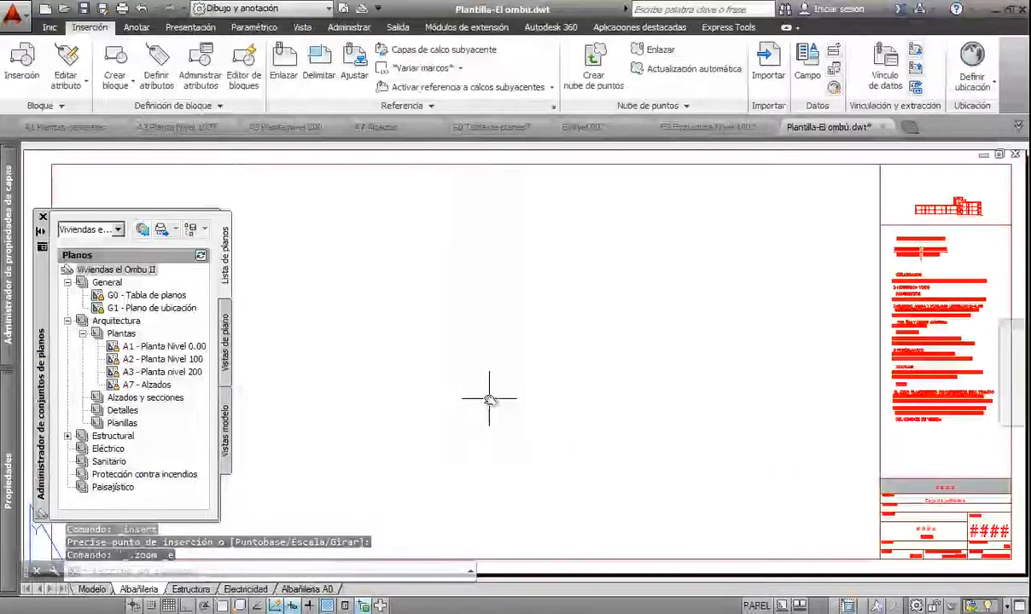
- Insert the HOJA block at the lower-left sheet corner of the Estructura layout with its default attribute values
{"action": "left_click", "coordinate": [188, 590]}
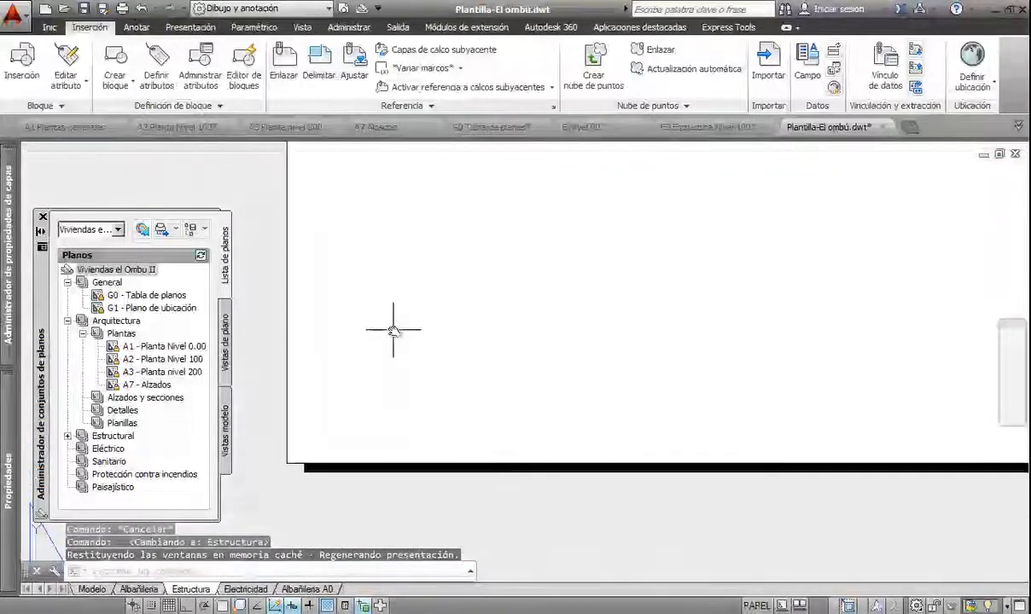
{"action": "left_click", "coordinate": [28, 75]}
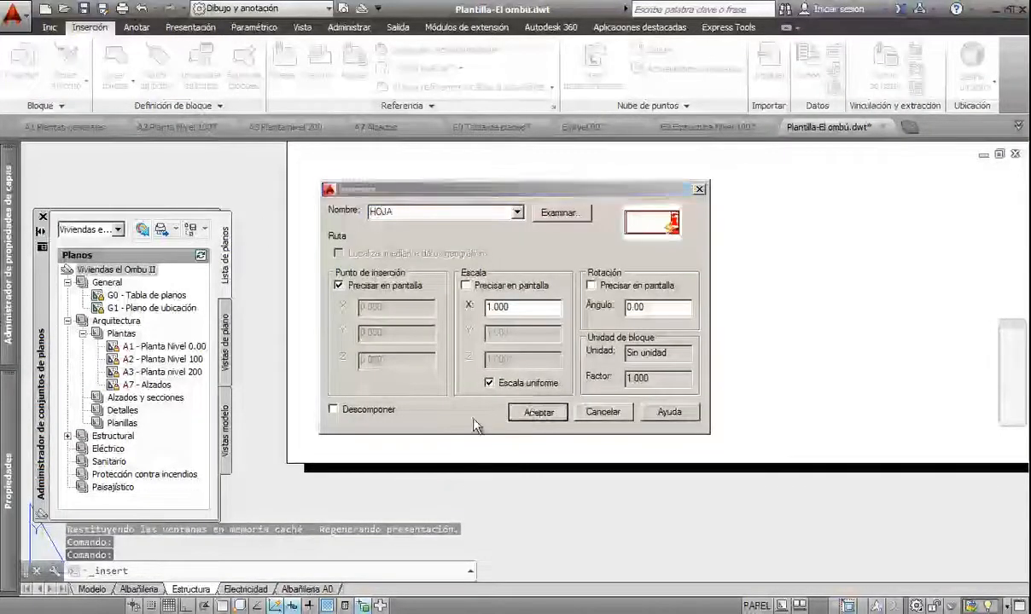
{"action": "left_click", "coordinate": [537, 414]}
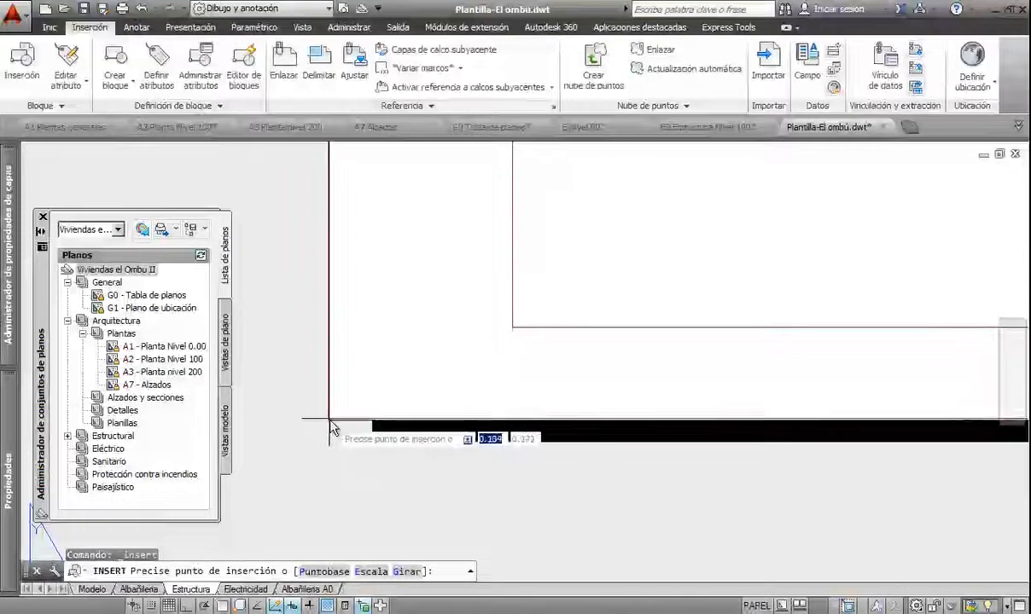
{"action": "left_click", "coordinate": [329, 423]}
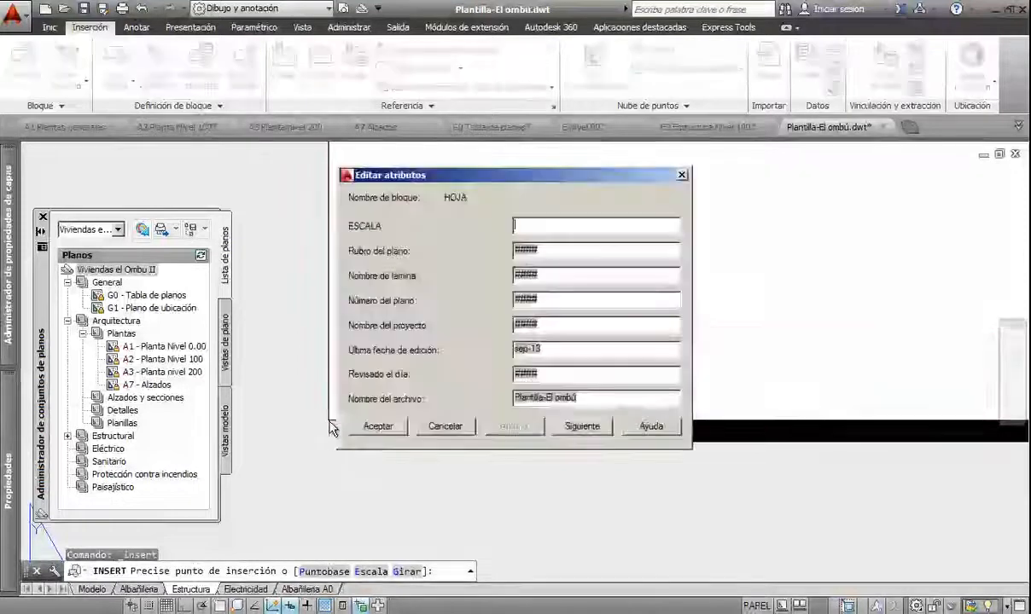
{"action": "left_click", "coordinate": [394, 429]}
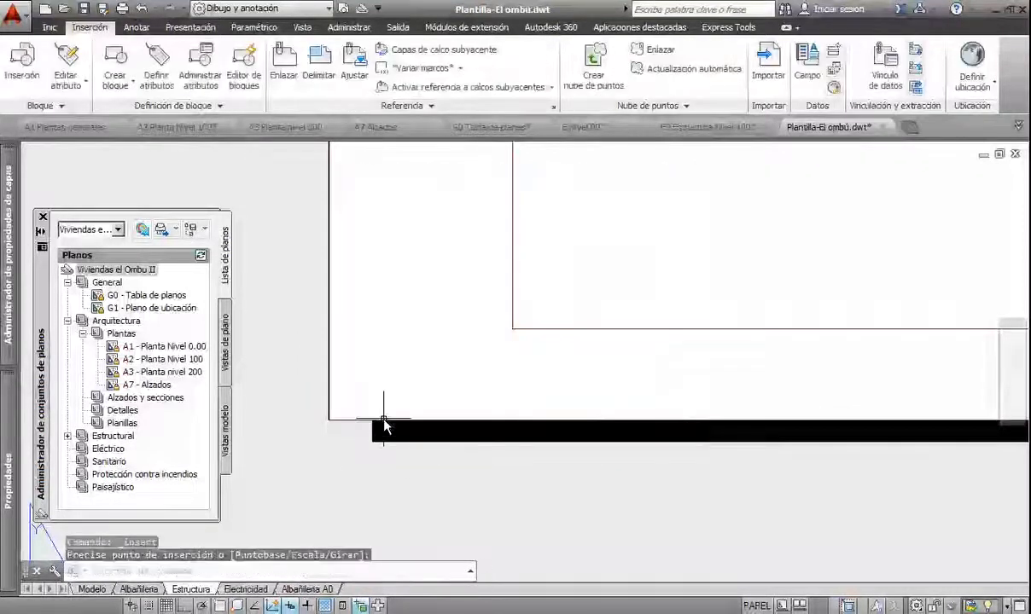
- Set the visibility state of the title block on the Estructura layout to Estructura
{"action": "left_click", "coordinate": [381, 428]}
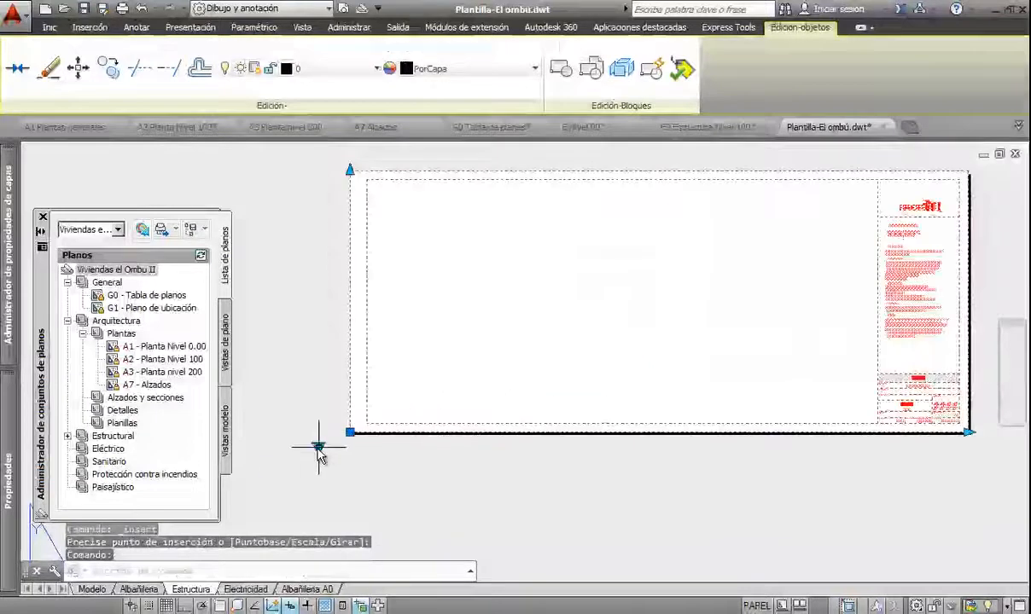
{"action": "left_click", "coordinate": [317, 446]}
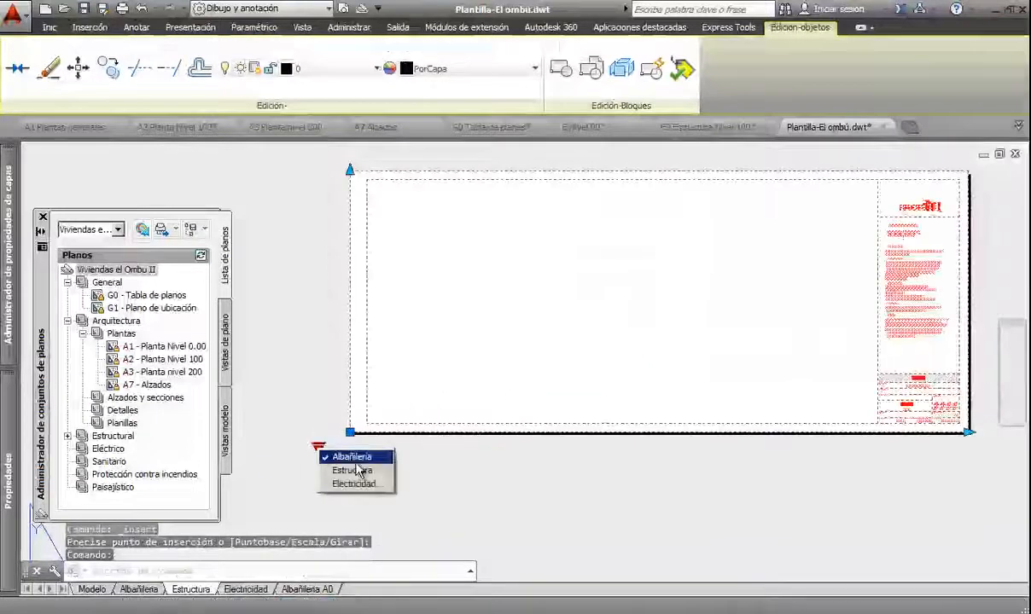
{"action": "middle_click", "coordinate": [617, 297]}
{"action": "middle_click", "coordinate": [618, 296]}
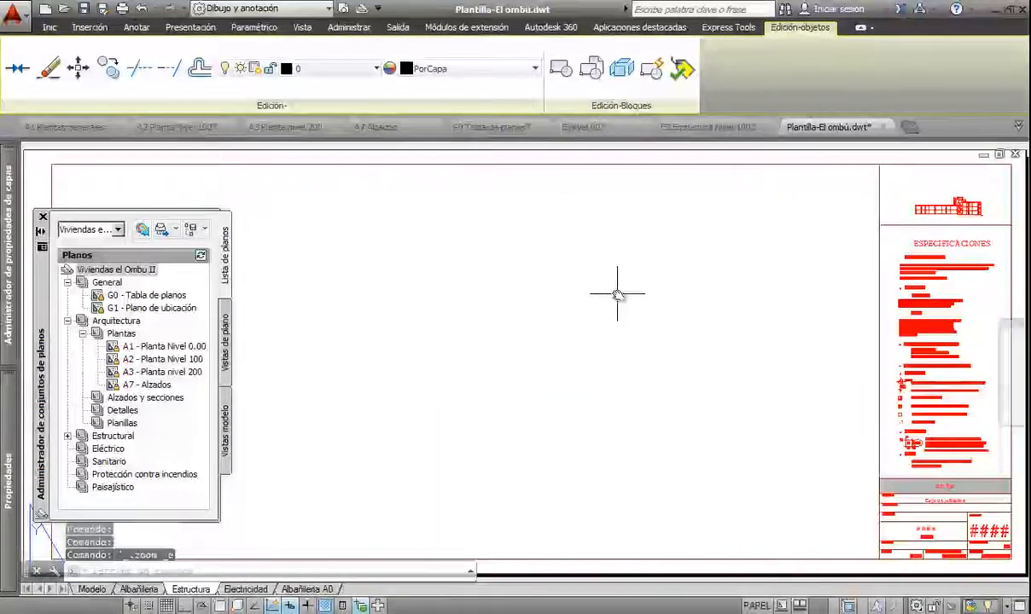
- Insert the HOJA block at the lower-left sheet corner of the Electricidad layout with its default attribute values
{"action": "left_click", "coordinate": [239, 591]}
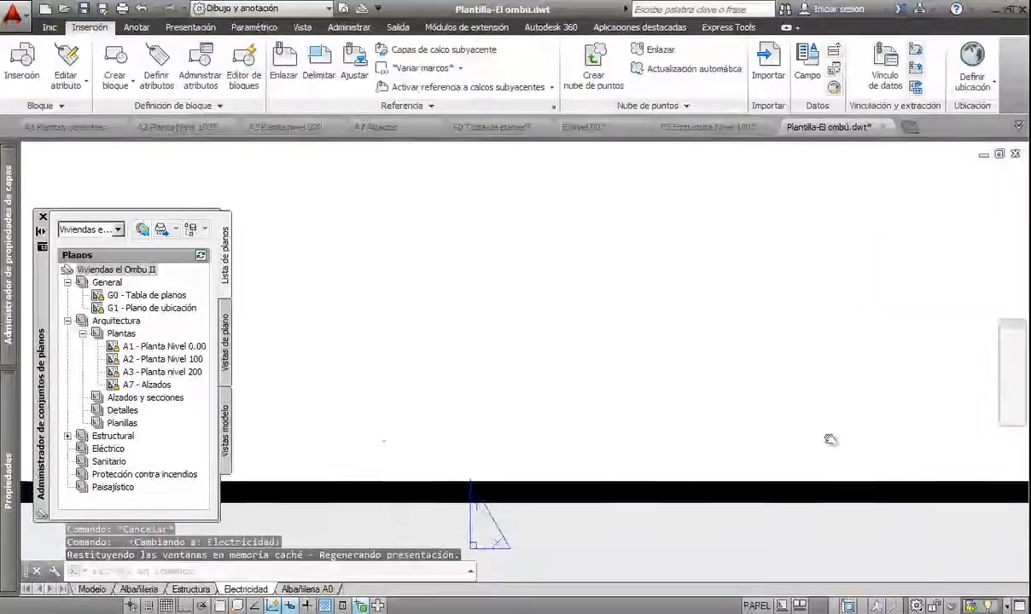
{"action": "scroll", "coordinate": [374, 440], "scroll_direction": "down", "scroll_amount": 3}
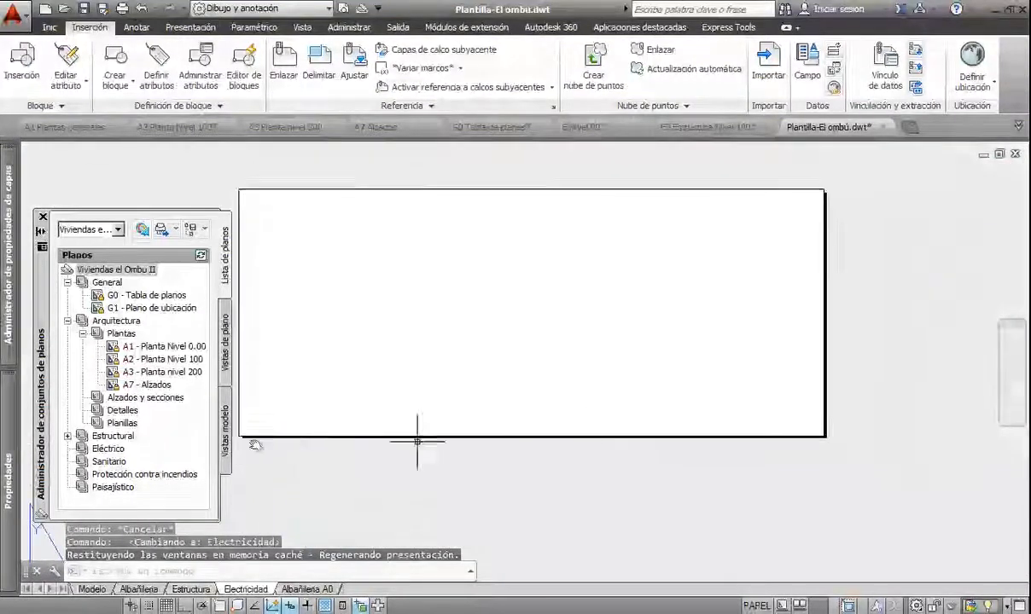
{"action": "scroll", "coordinate": [414, 442], "scroll_direction": "up", "scroll_amount": 5}
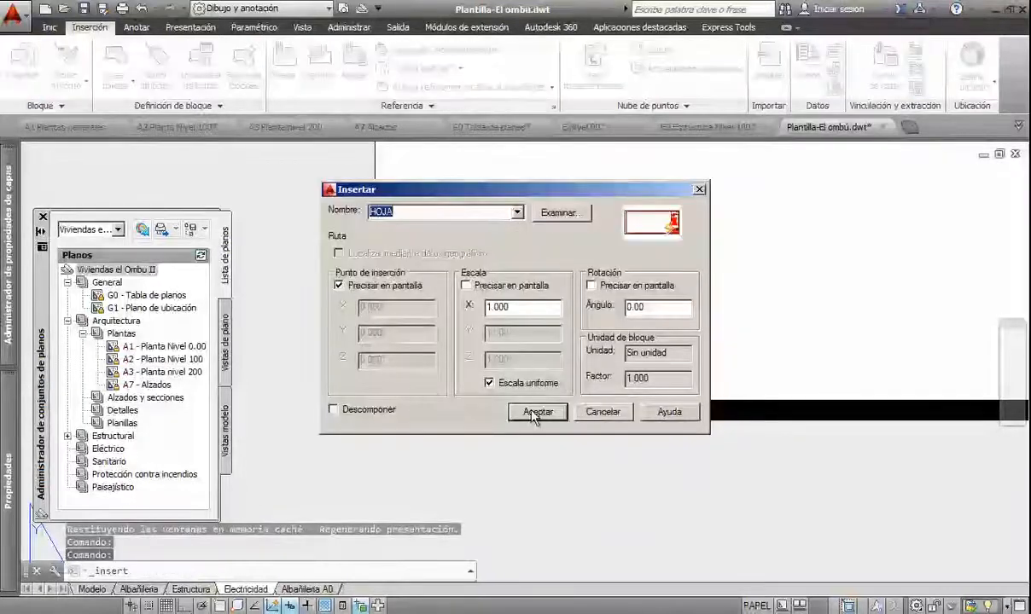
{"action": "left_click", "coordinate": [536, 411]}
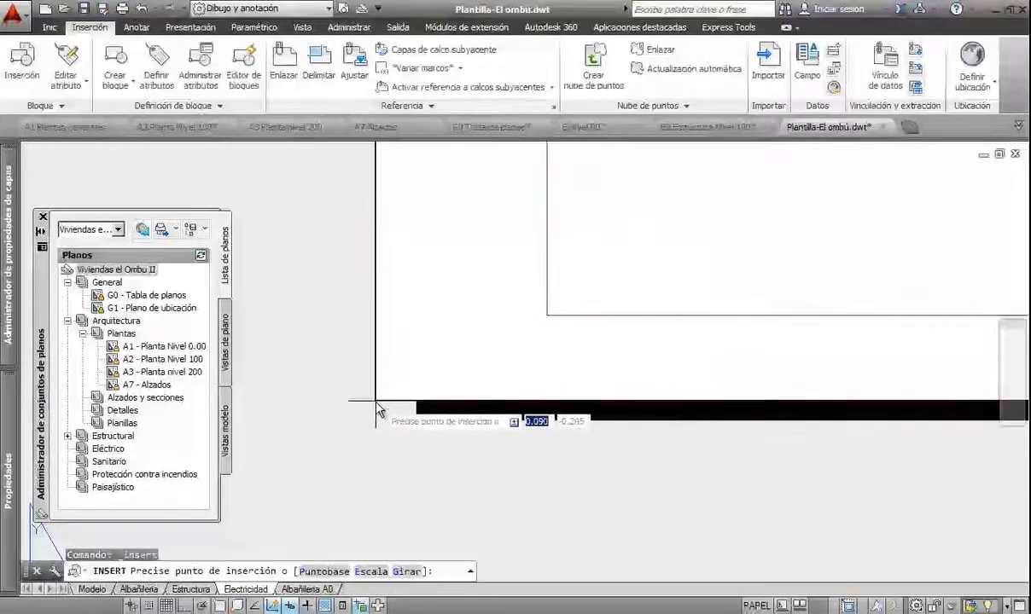
{"action": "left_click", "coordinate": [381, 408]}
{"action": "left_click", "coordinate": [398, 432]}
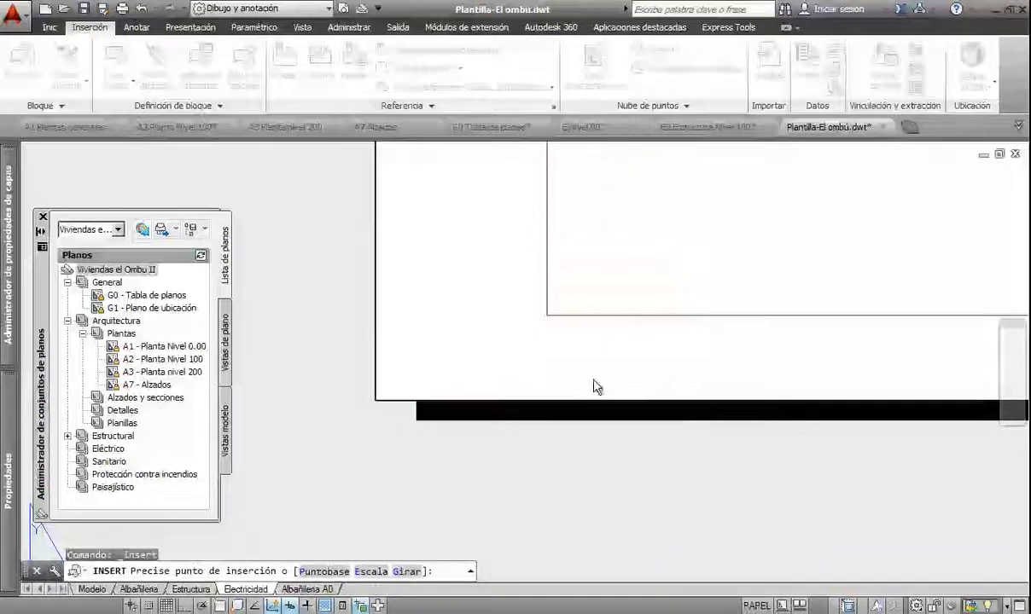
{"action": "middle_click", "coordinate": [616, 338]}
{"action": "middle_click", "coordinate": [617, 338]}
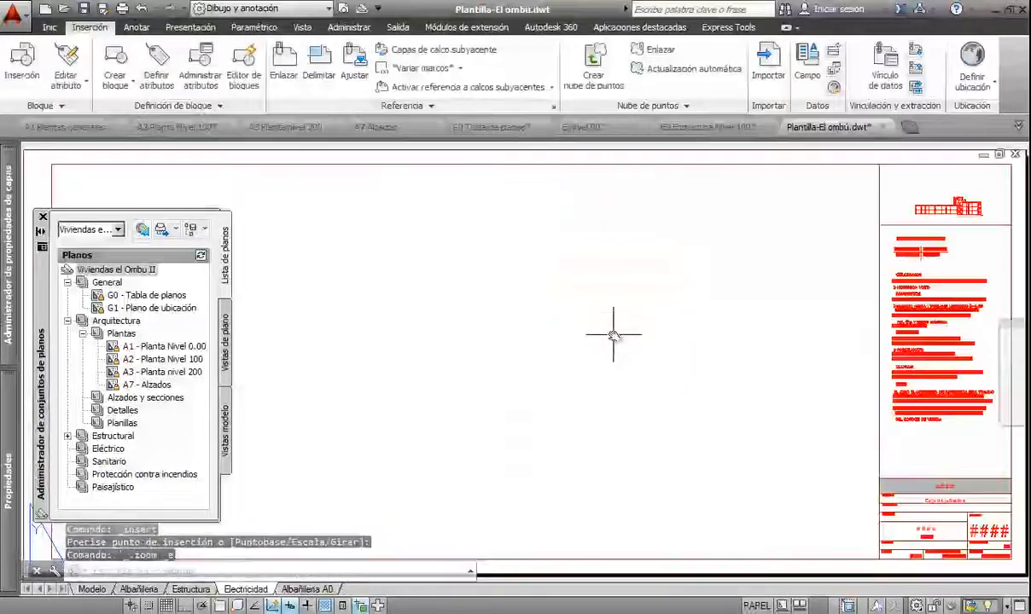
- Set the visibility state of the title block on the Electricidad layout to Electricidad
{"action": "left_click", "coordinate": [484, 559]}
{"action": "middle_click_drag", "start_coordinate": [346, 426], "coordinate": [667, 334]}
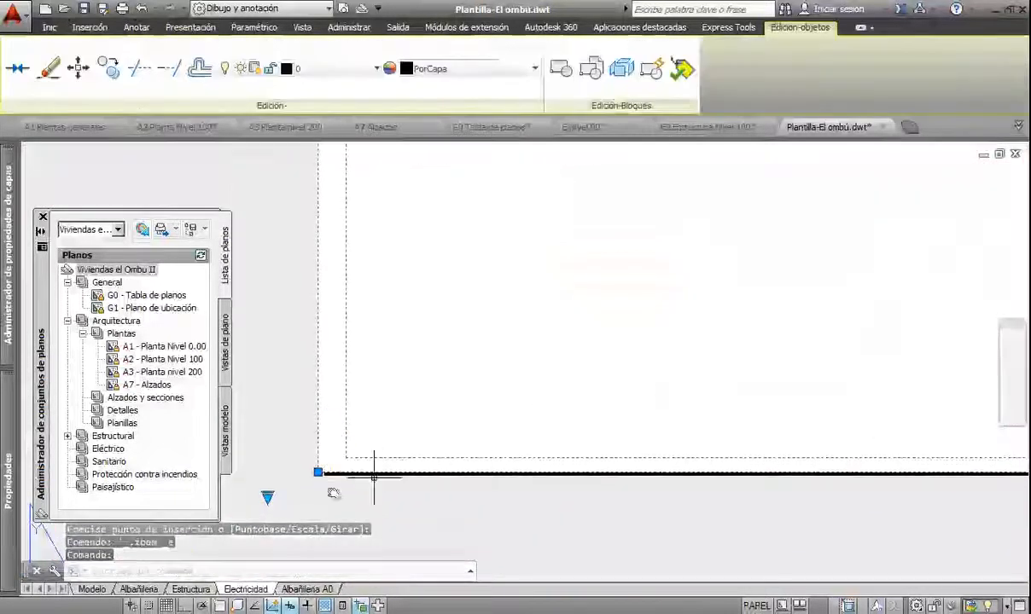
{"action": "left_click", "coordinate": [267, 495]}
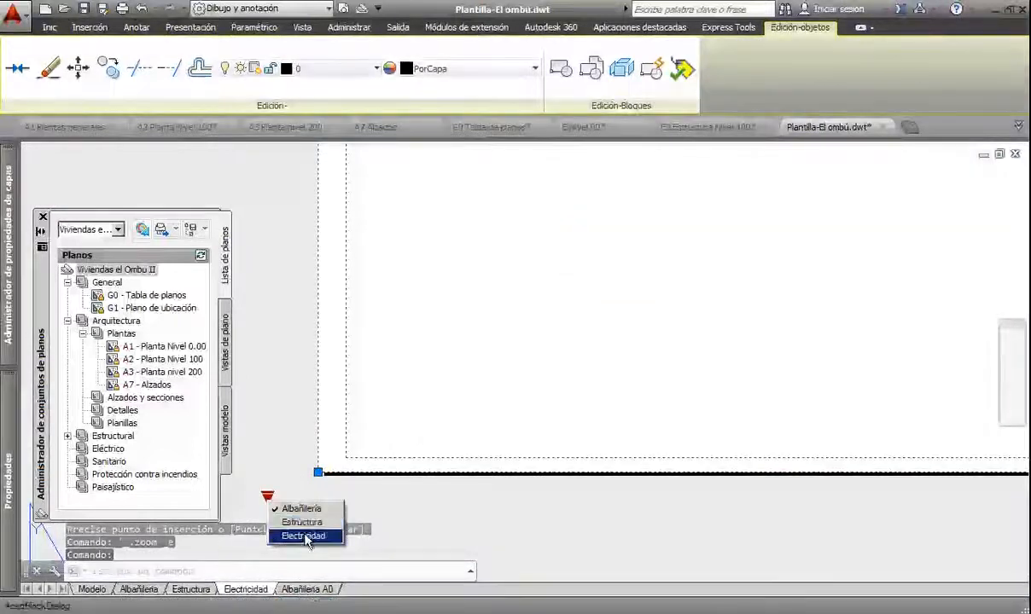
{"action": "left_click", "coordinate": [303, 536]}
{"action": "middle_click", "coordinate": [520, 324]}
{"action": "middle_click", "coordinate": [520, 325]}
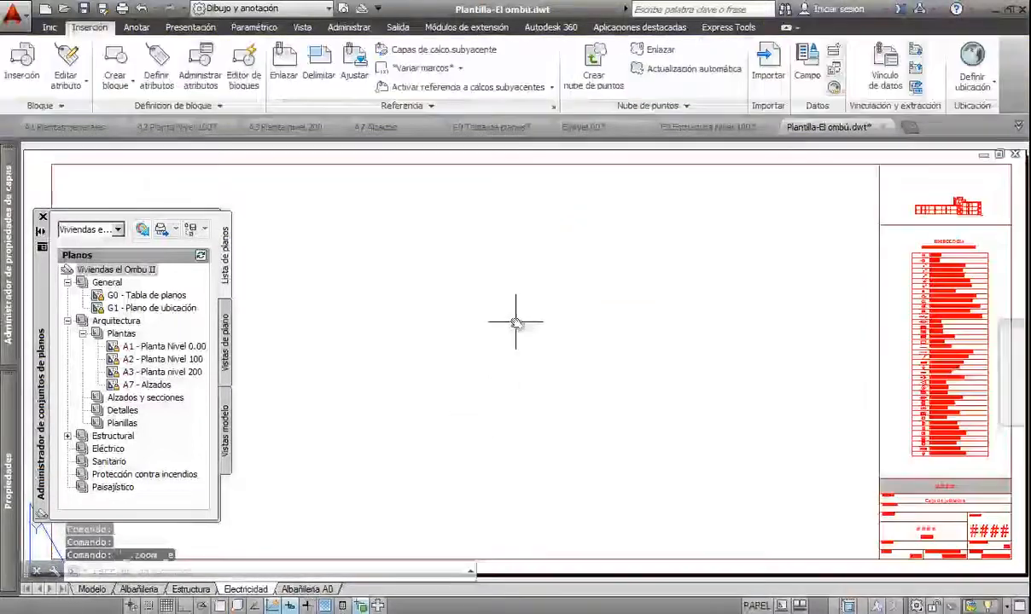
- Erase the small leftover object near the lower-left sheet corner of the Albañilería A0 layout
{"action": "left_click", "coordinate": [307, 589]}
{"action": "middle_click_drag", "start_coordinate": [328, 502], "coordinate": [456, 368]}
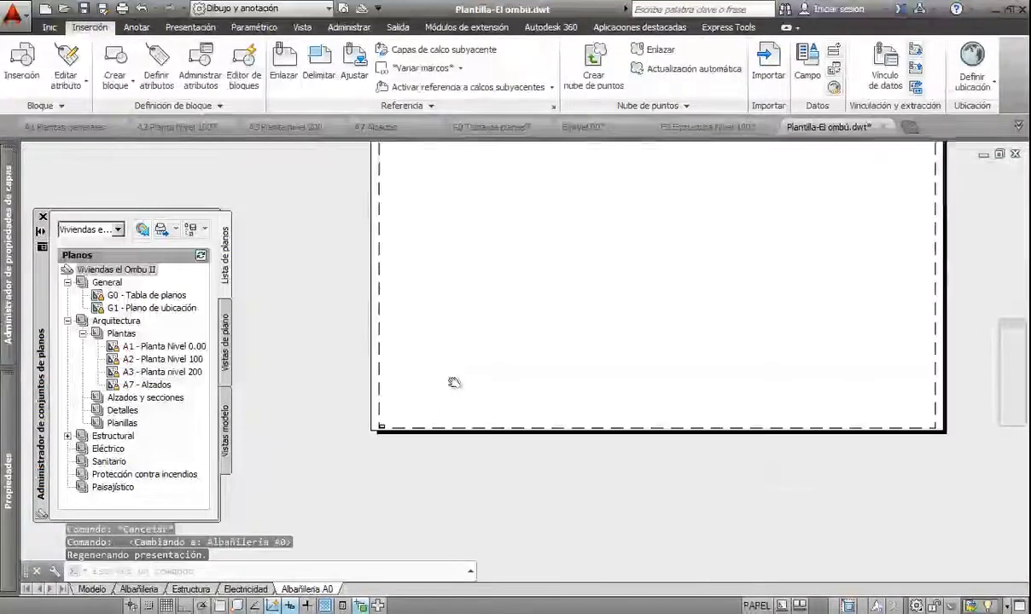
{"action": "scroll", "coordinate": [370, 429], "scroll_direction": "up", "scroll_amount": 6}
{"action": "left_click", "coordinate": [405, 432]}
{"action": "left_click", "coordinate": [469, 384]}
{"action": "key", "text": "Delete"}
- Insert the HOJA block at the lower-left sheet corner of the Albañilería A0 layout with its default attribute values
{"action": "left_click", "coordinate": [24, 61]}
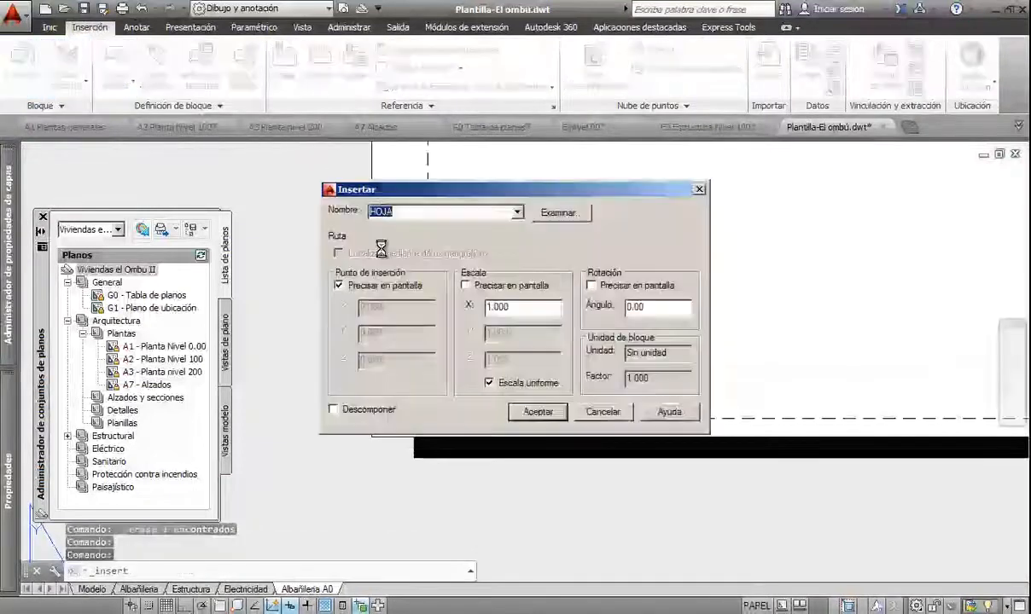
{"action": "left_click", "coordinate": [536, 412]}
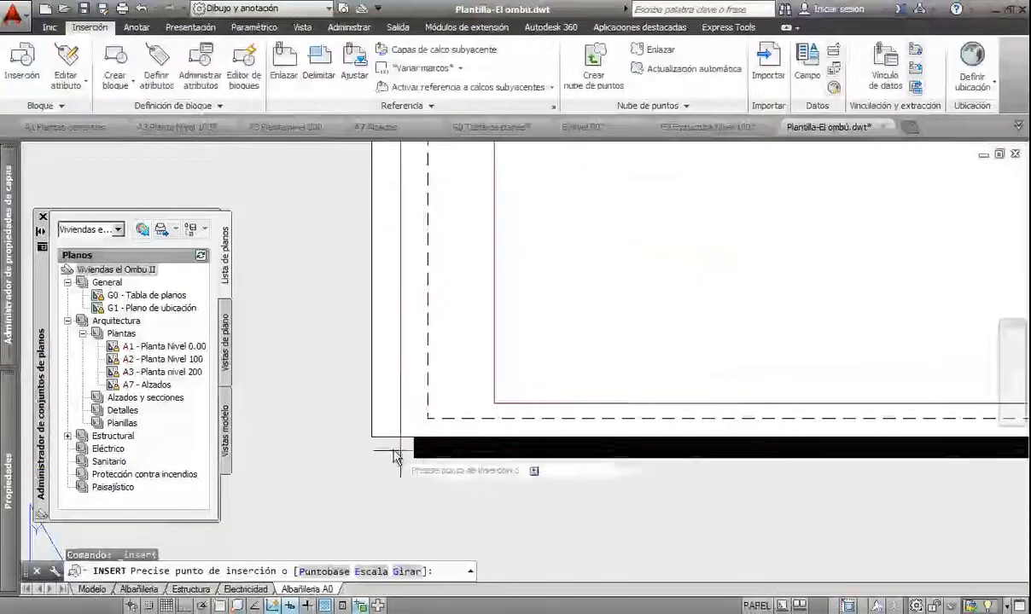
{"action": "left_click", "coordinate": [358, 438]}
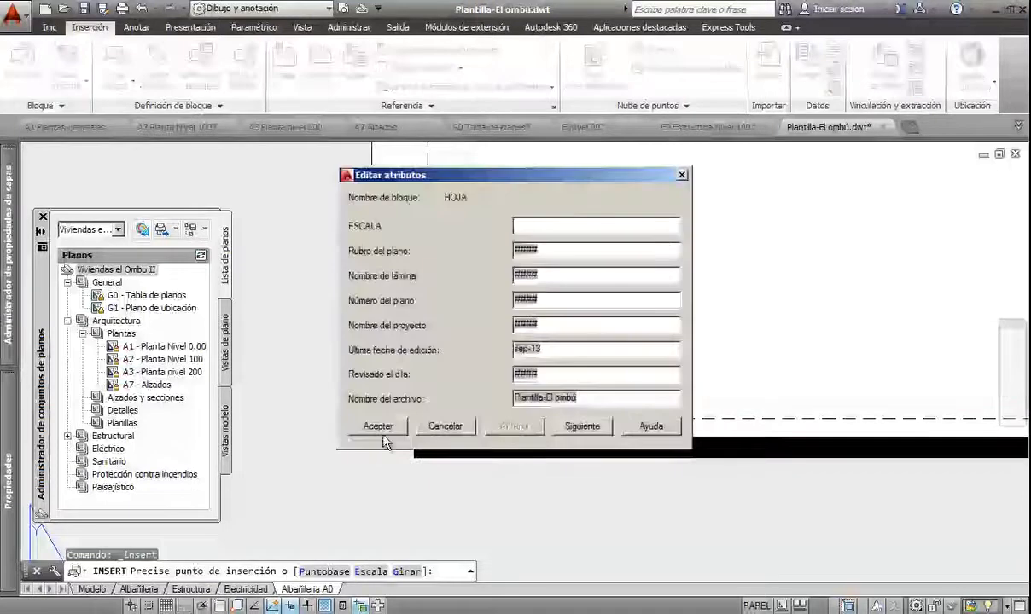
{"action": "left_click", "coordinate": [460, 426]}
{"action": "scroll", "coordinate": [536, 414], "scroll_direction": "down", "scroll_amount": 3}
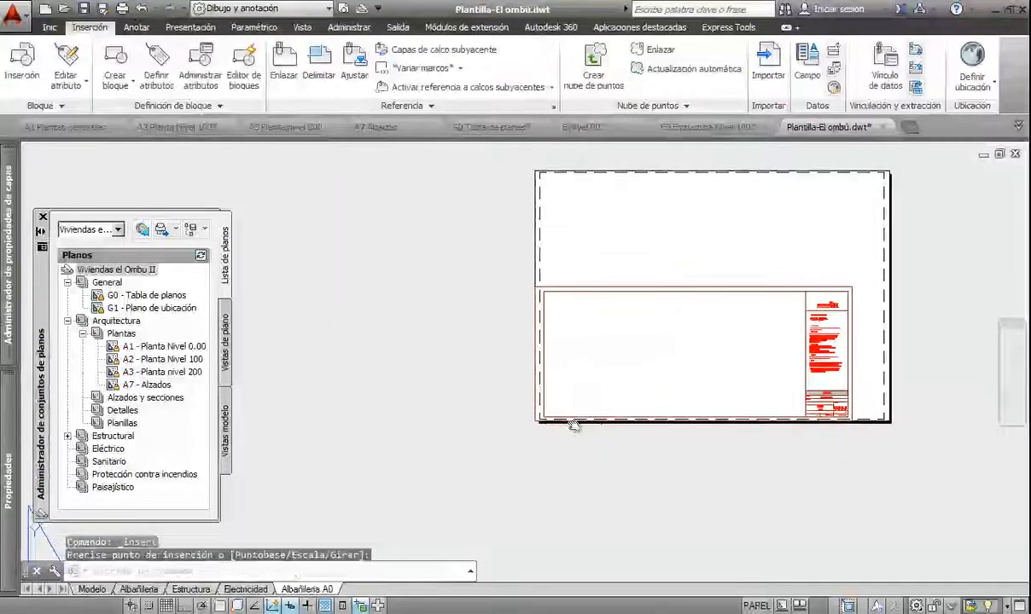
- Stretch the inserted title block to the upper-left and lower-right corners of the A0 sheet so it fills the whole page
{"action": "mouse_move", "coordinate": [621, 421]}
{"action": "middle_mouse_down"}
{"action": "mouse_move", "coordinate": [506, 495]}
{"action": "mouse_move", "coordinate": [414, 379]}
{"action": "middle_mouse_up"}
{"action": "left_click", "coordinate": [415, 373]}
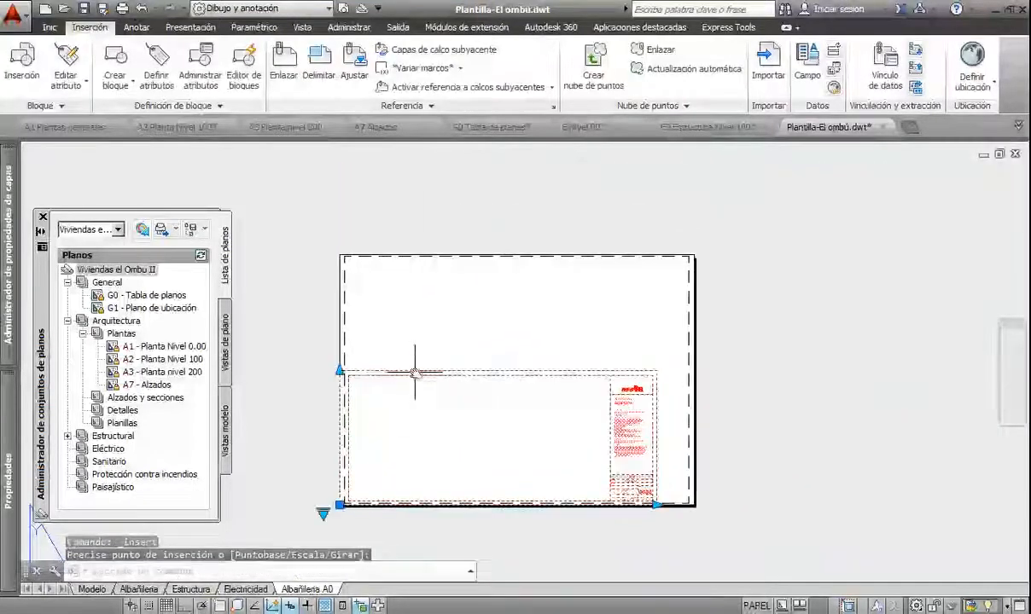
{"action": "left_click", "coordinate": [339, 371]}
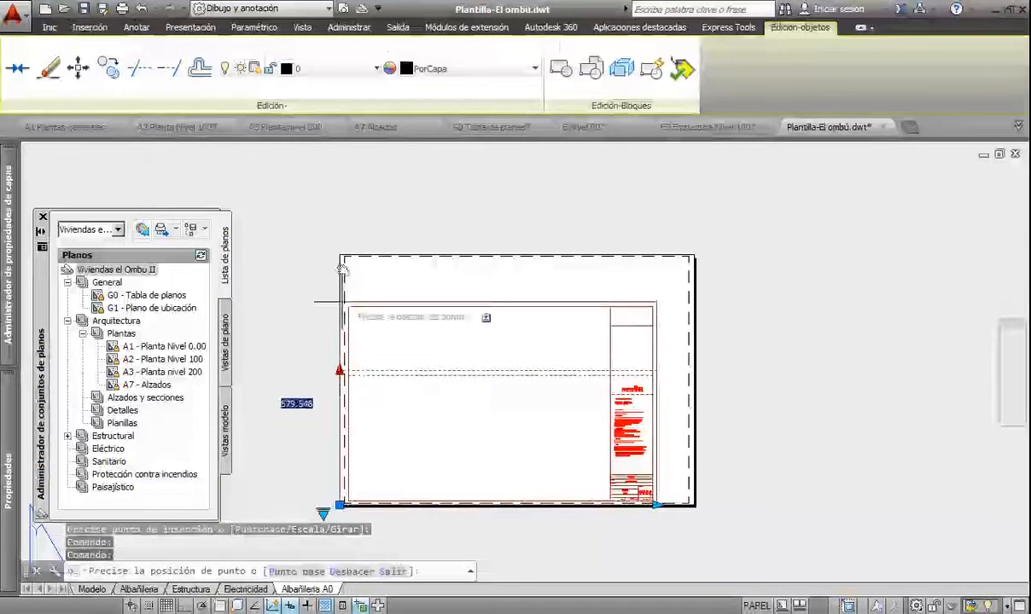
{"action": "left_click", "coordinate": [342, 252]}
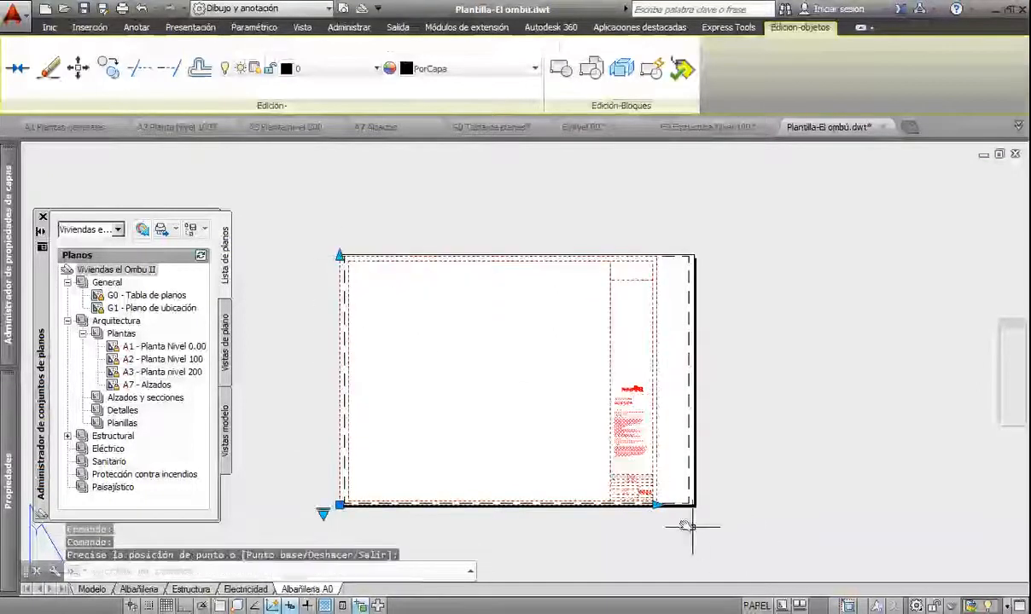
{"action": "left_click", "coordinate": [657, 505]}
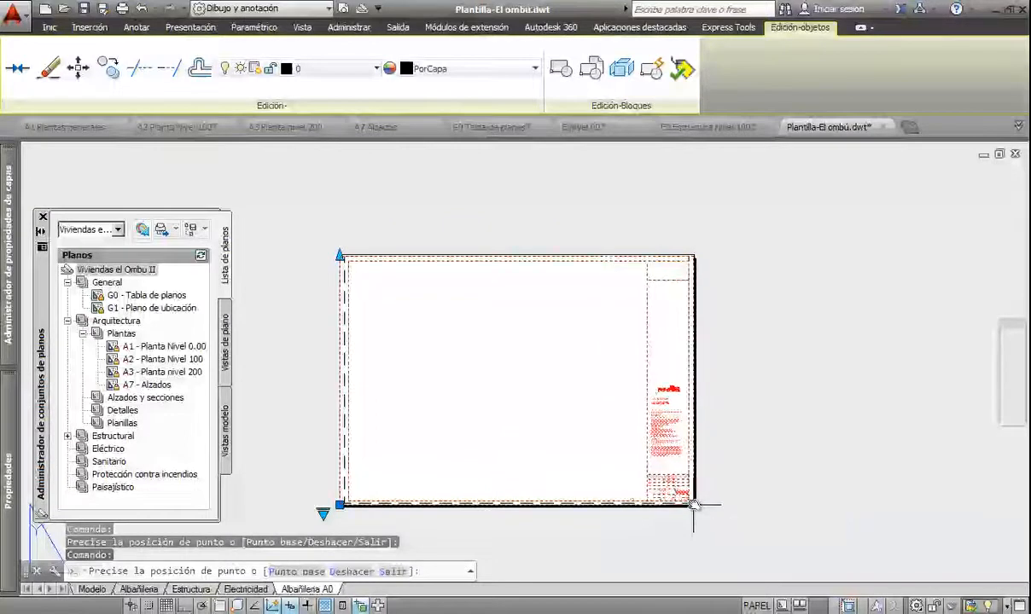
{"action": "key", "text": "Escape"}
{"action": "key", "text": "Escape"}
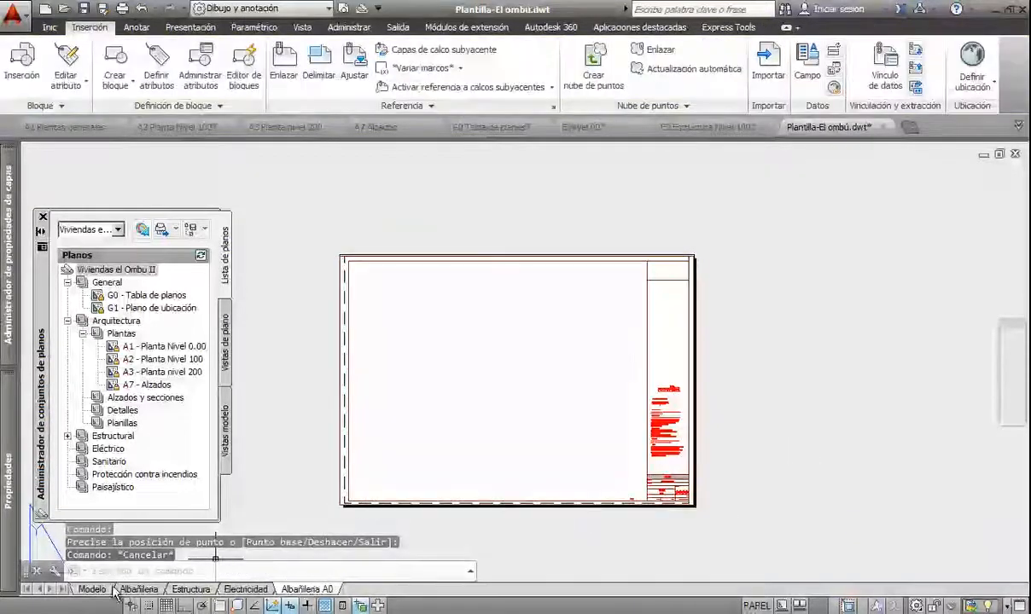
- Make the Albañilería layout current, then save and close Plantilla-El ombú.dwt
{"action": "left_click", "coordinate": [130, 592]}
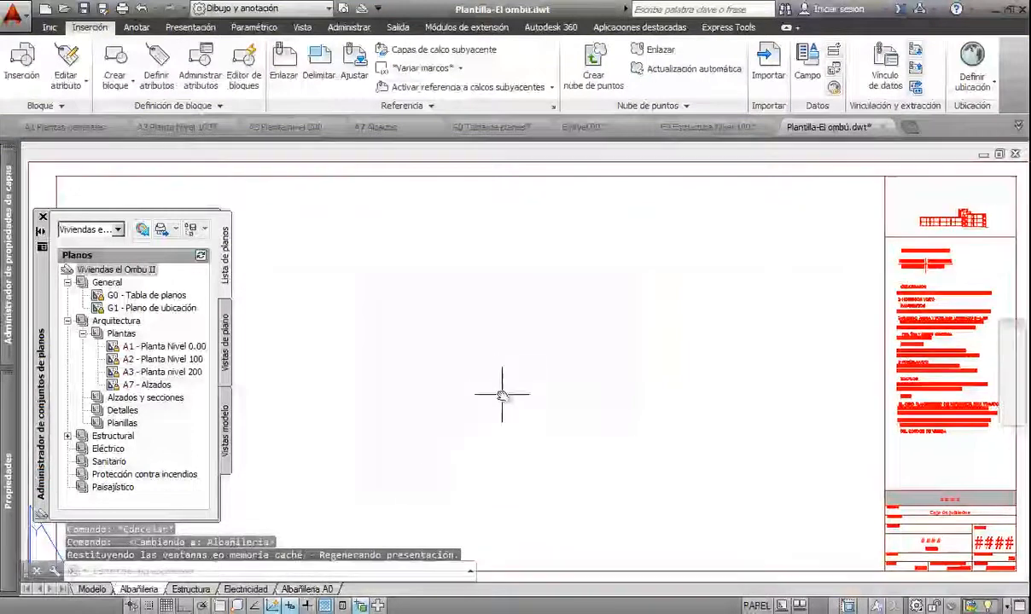
{"action": "left_click", "coordinate": [85, 8]}
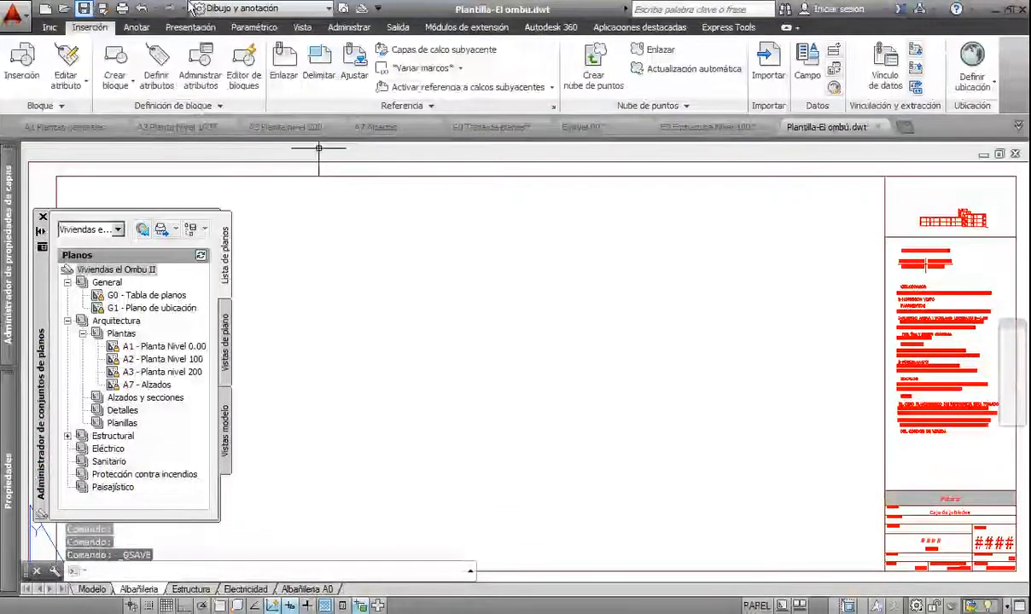
{"action": "left_click", "coordinate": [879, 128]}
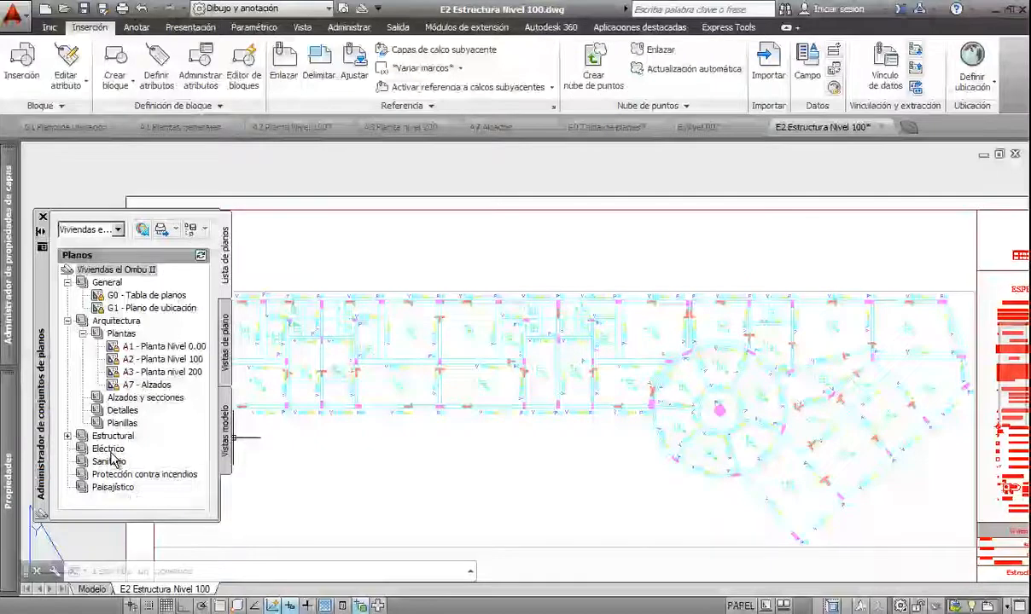
- Create a sheet in the Eléctrico subset with number E01 and title Electricidad N00, opened in the drawing editor
{"action": "right_click", "coordinate": [111, 453]}
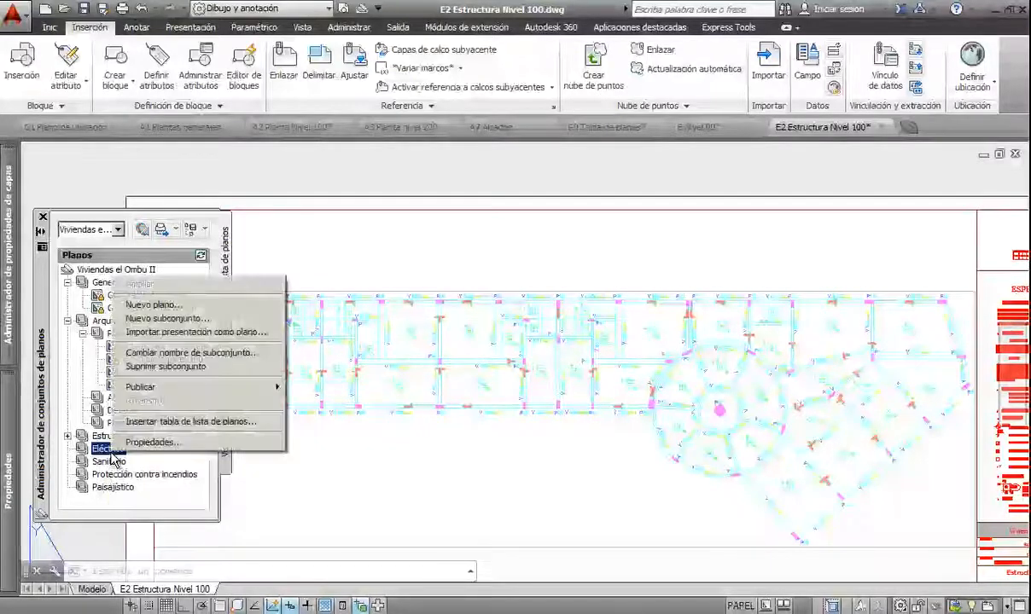
{"action": "left_click", "coordinate": [229, 304]}
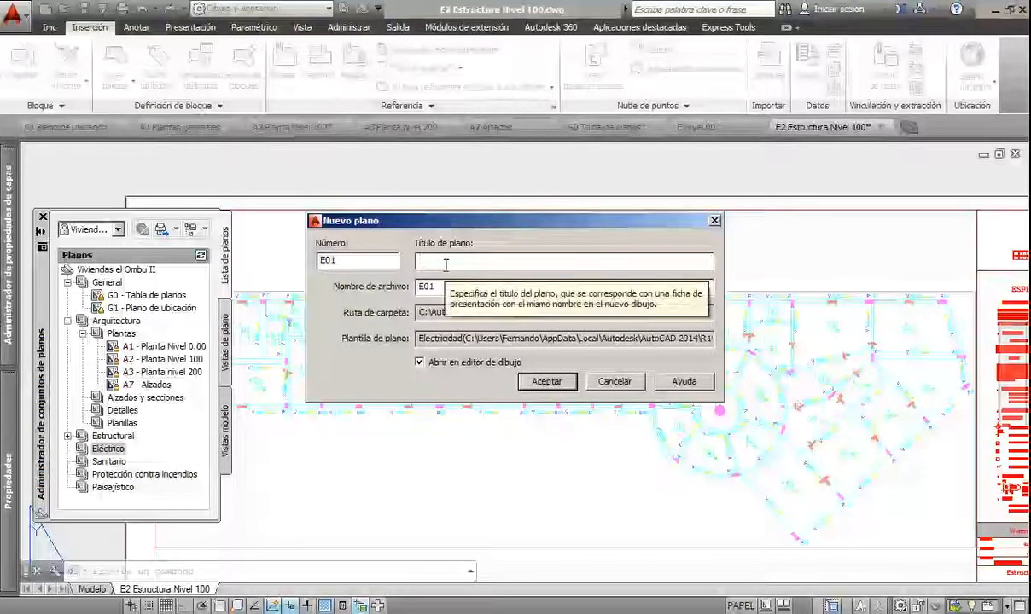
{"action": "left_click", "coordinate": [446, 265]}
{"action": "type", "text": "Electricidad N00"}
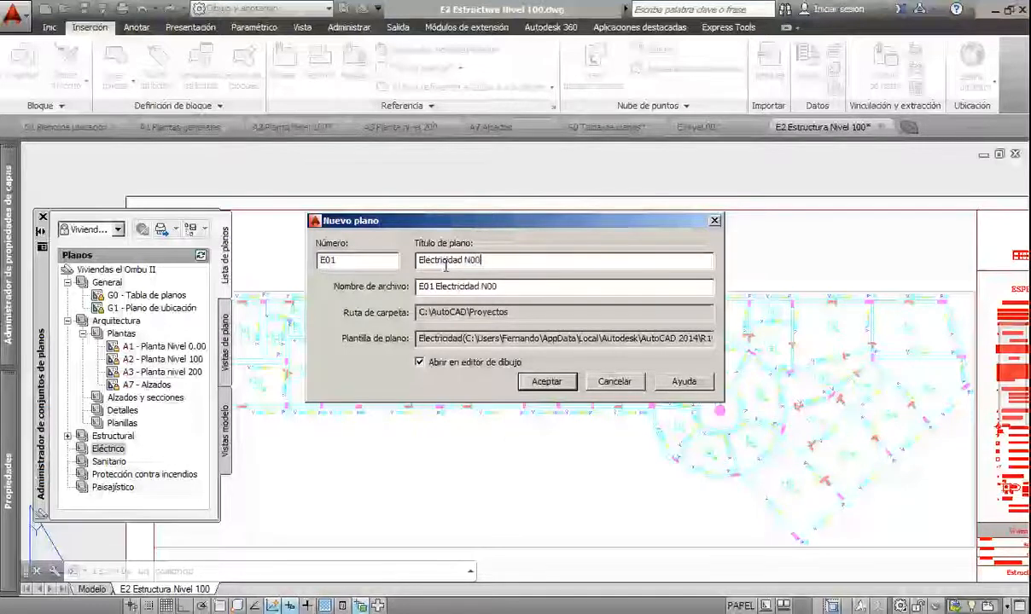
{"action": "left_click", "coordinate": [540, 388]}
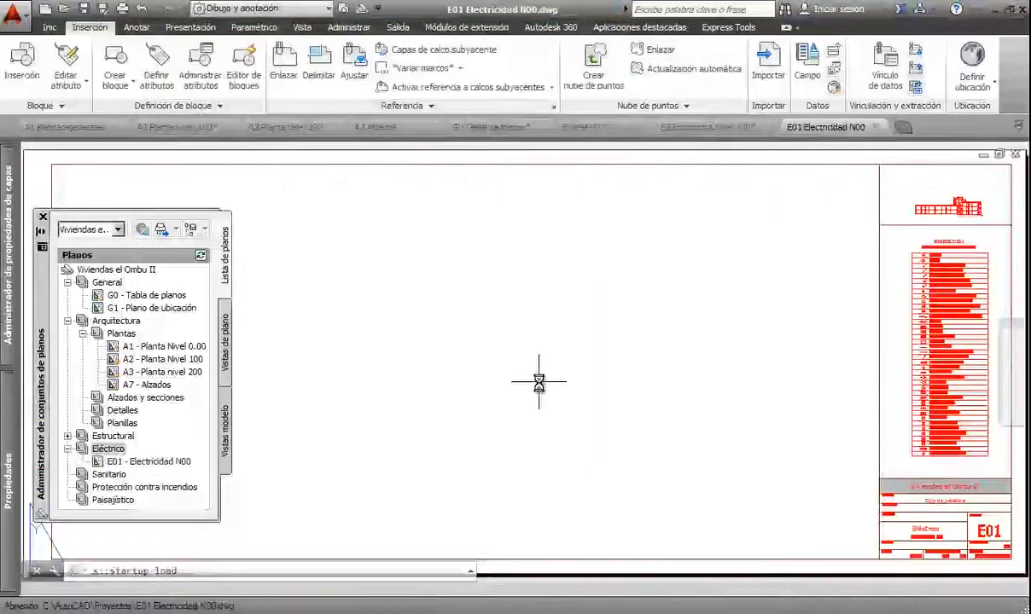
- Set the revision number to 2 and the revision date to 8-08-2013 in the E01 sheet's properties
{"action": "scroll", "coordinate": [853, 452], "scroll_direction": "up", "scroll_amount": 4}
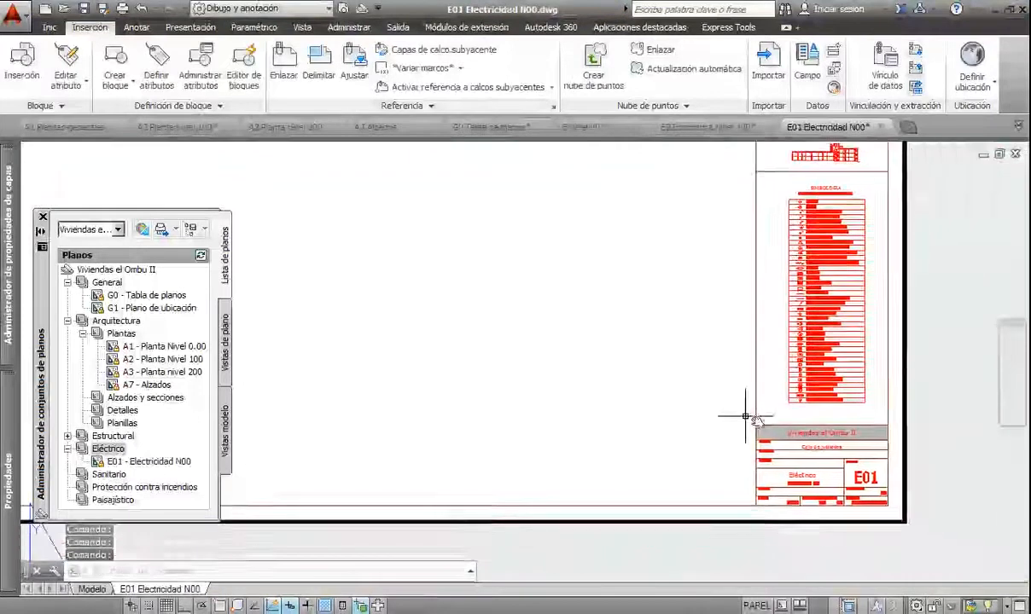
{"action": "scroll", "coordinate": [817, 469], "scroll_direction": "up", "scroll_amount": 1}
{"action": "middle_click_drag", "start_coordinate": [816, 471], "coordinate": [697, 317]}
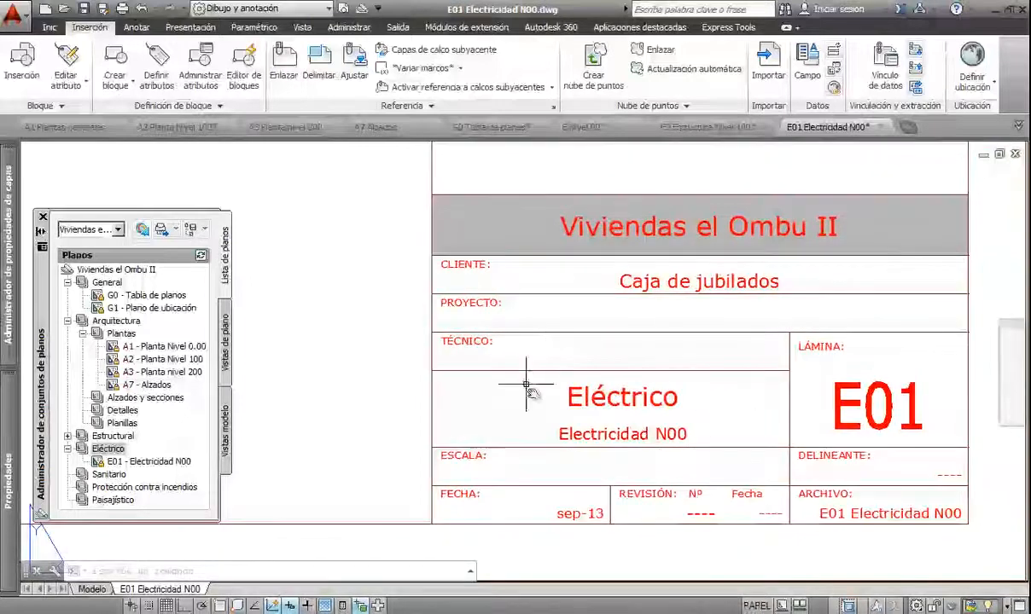
{"action": "middle_click_drag", "start_coordinate": [694, 549], "coordinate": [652, 520]}
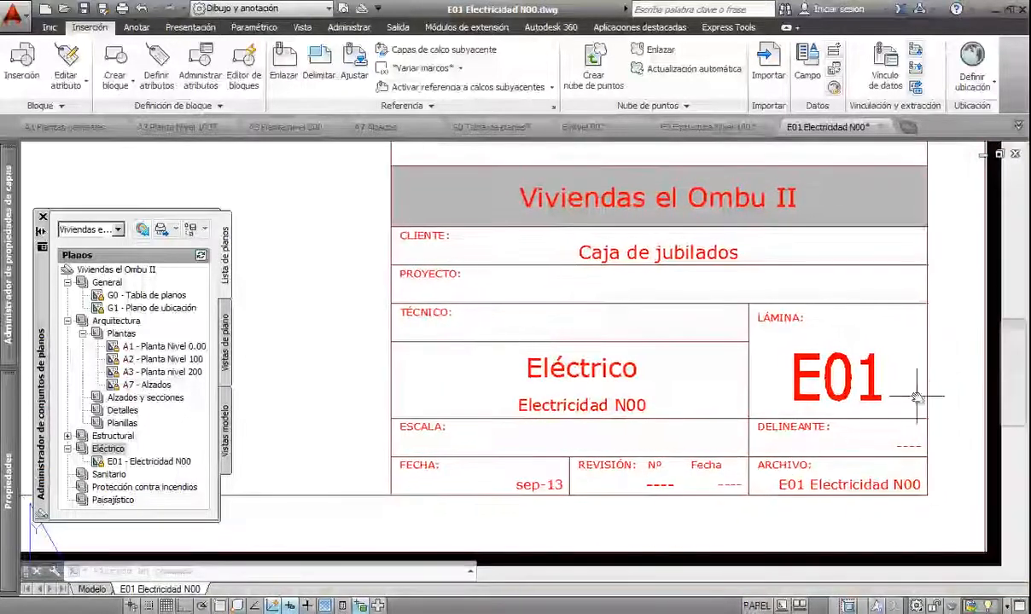
{"action": "middle_click_drag", "start_coordinate": [660, 398], "coordinate": [754, 407]}
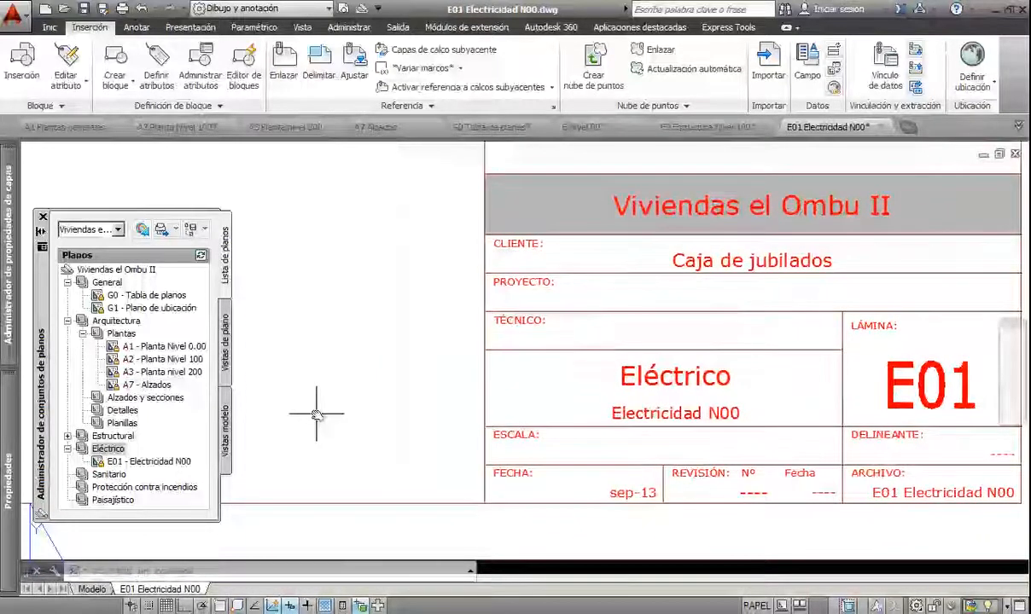
{"action": "right_click", "coordinate": [158, 463]}
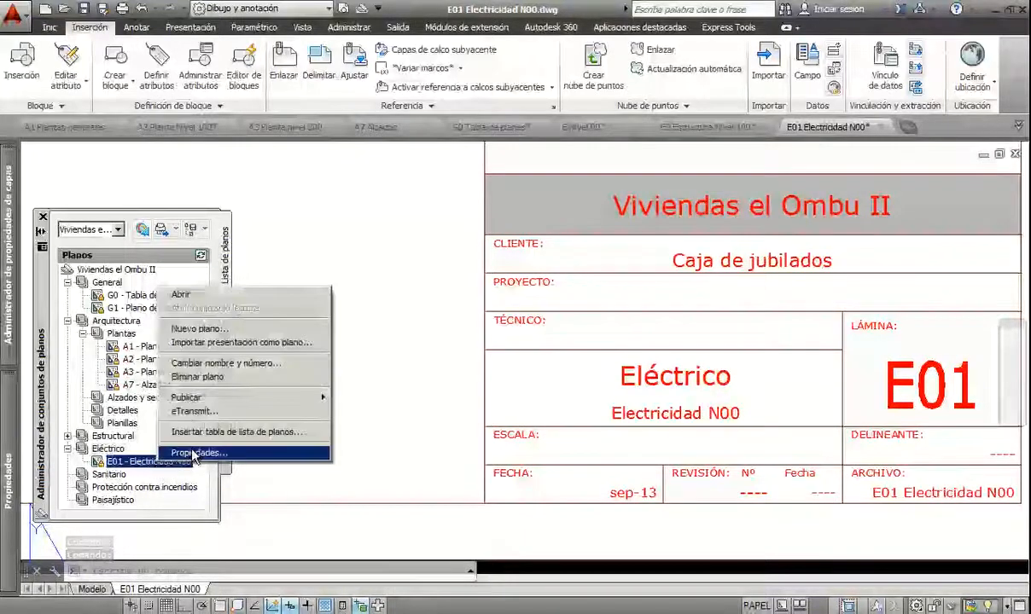
{"action": "left_click", "coordinate": [195, 453]}
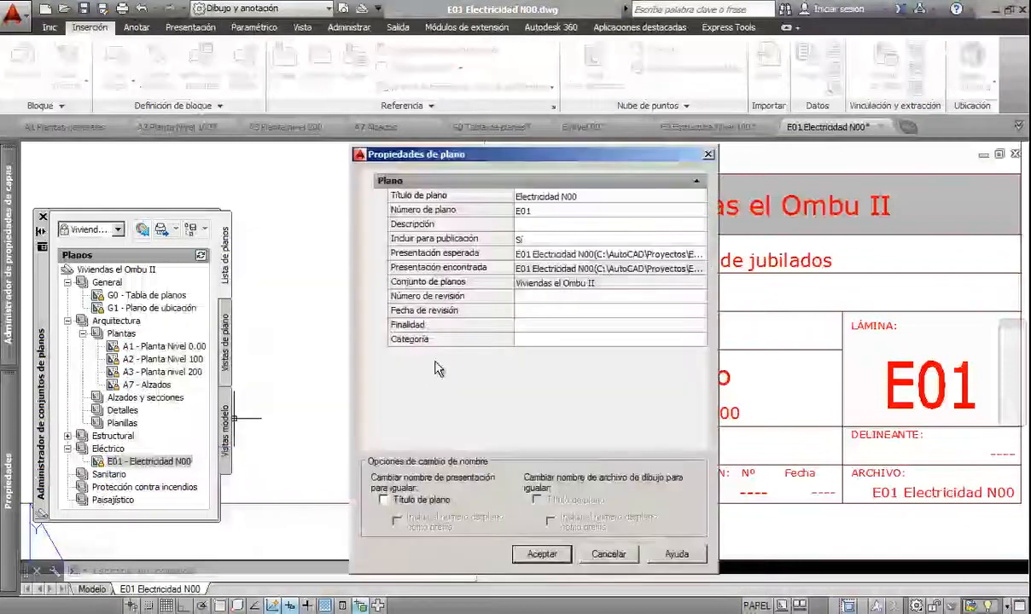
{"action": "left_click", "coordinate": [522, 299]}
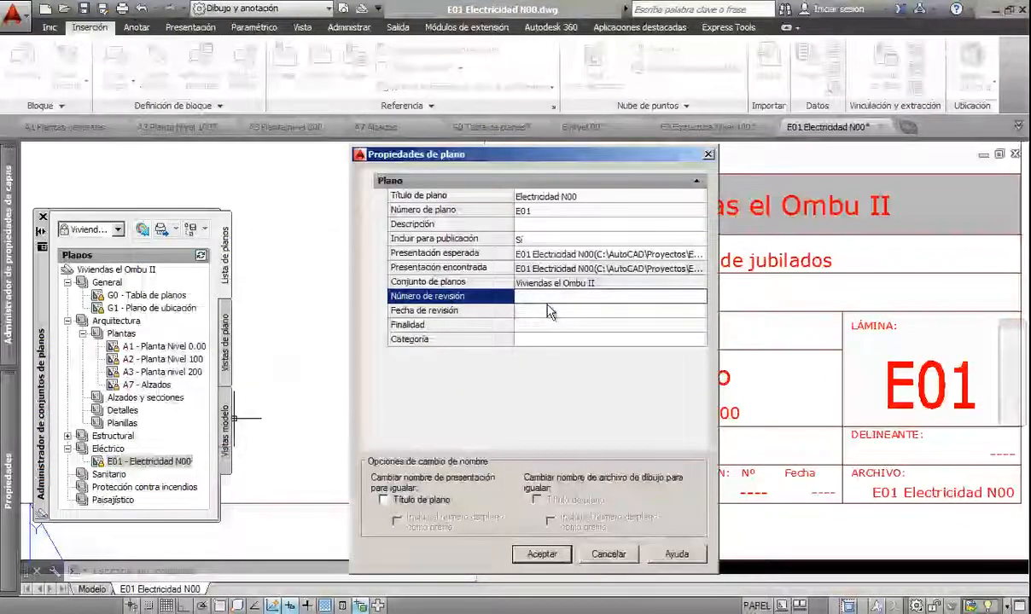
{"action": "type", "text": "2"}
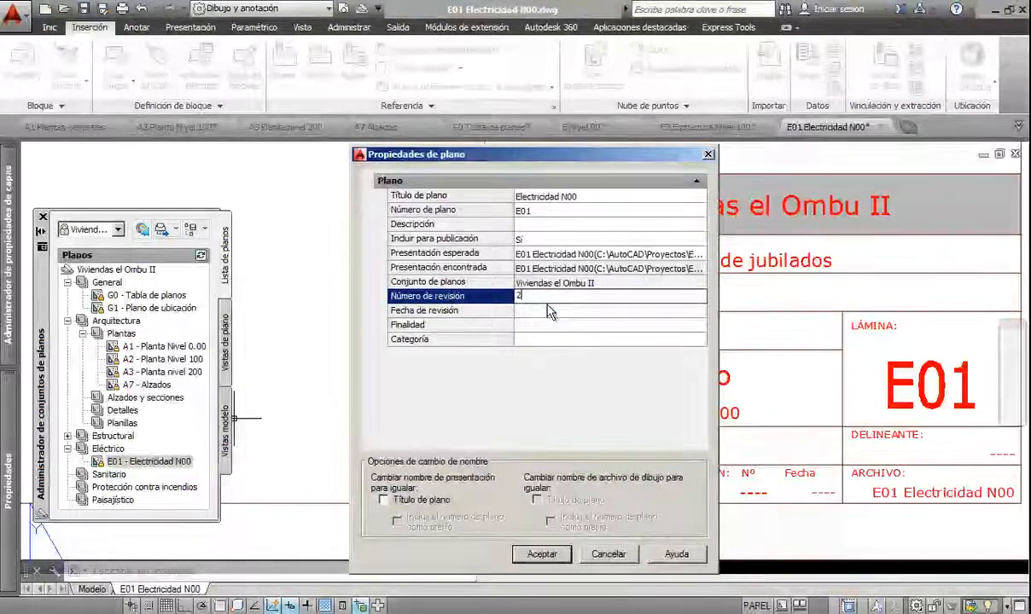
{"action": "left_click", "coordinate": [535, 311]}
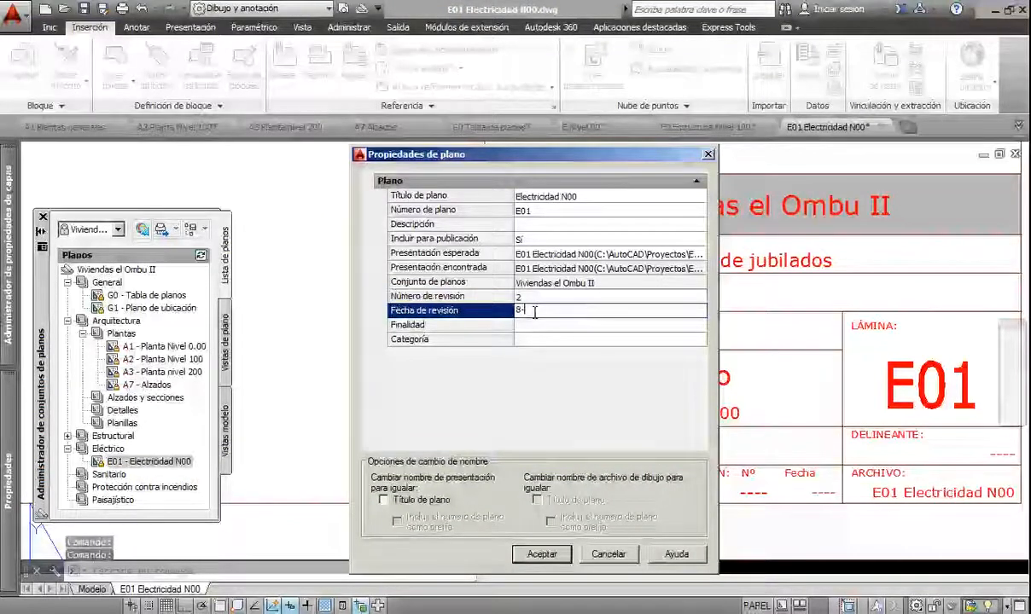
{"action": "type", "text": "013"}
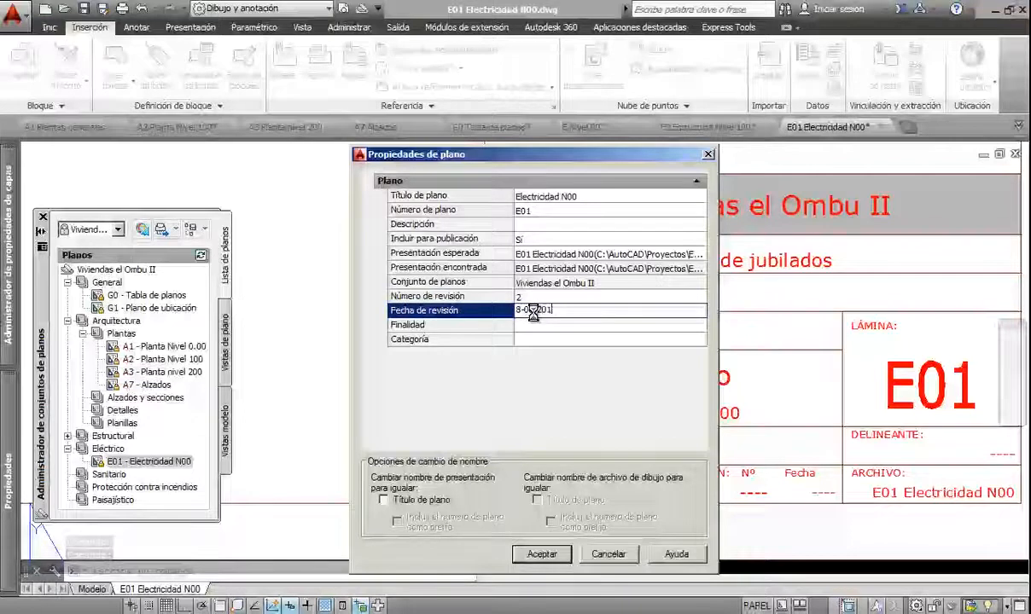
{"action": "left_click", "coordinate": [541, 554]}
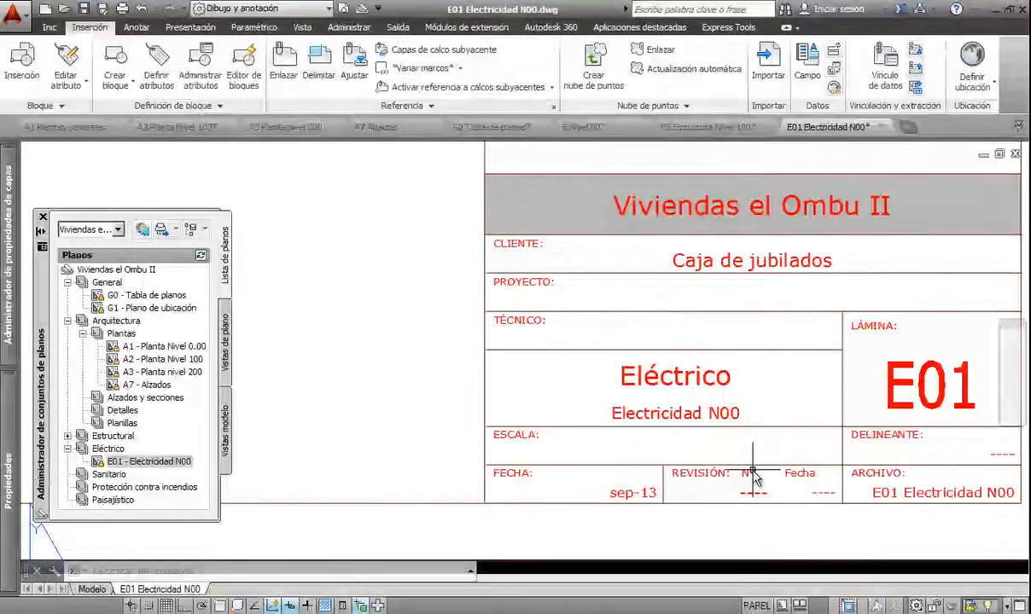
- Regenerate the drawing to update the revision fields in the title block
{"action": "type", "text": "R"}
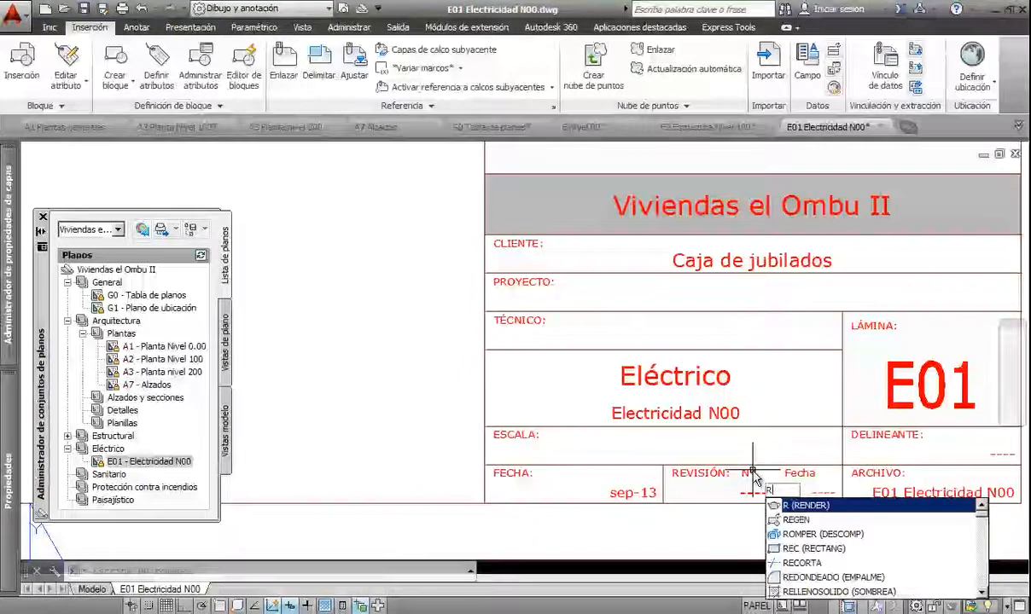
{"action": "type", "text": "E"}
{"action": "key", "text": "Return"}
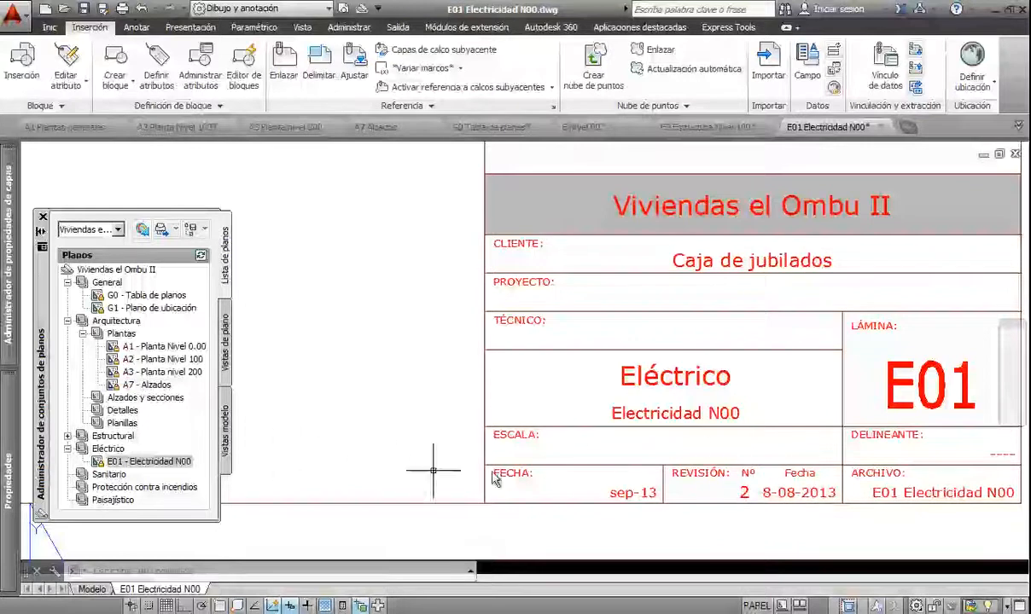
- Renumber the E01 sheet as E03 and retitle it Electricidad N100, then regenerate the drawing to update the title block
{"action": "middle_click_drag", "start_coordinate": [649, 474], "coordinate": [595, 486]}
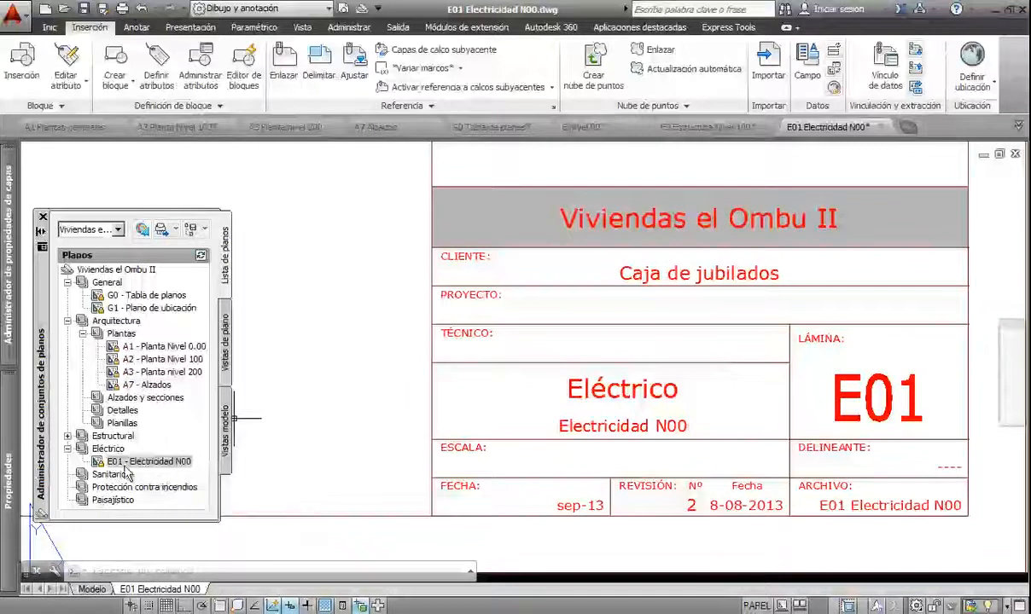
{"action": "right_click", "coordinate": [153, 468]}
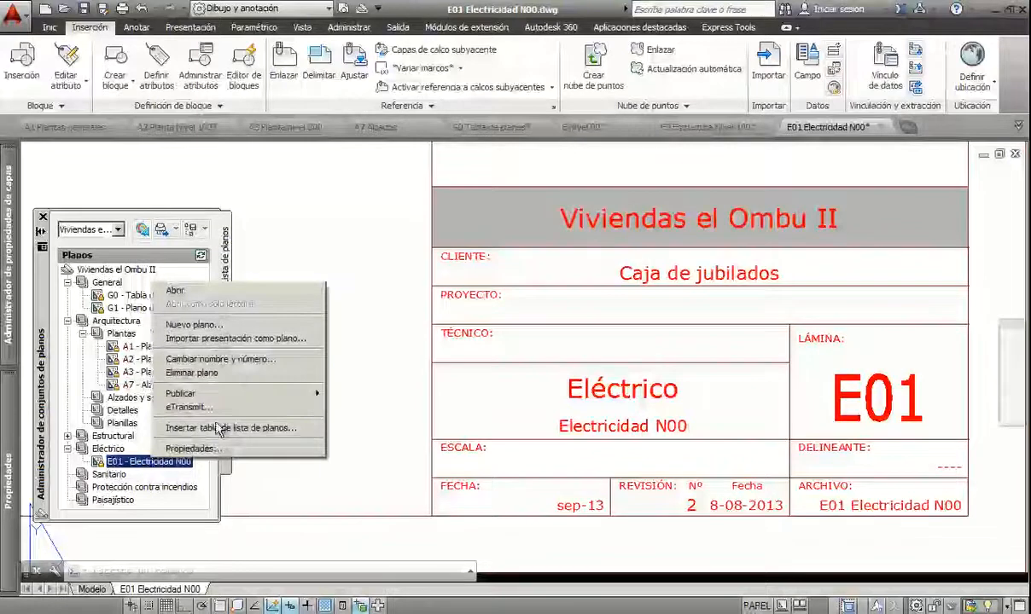
{"action": "left_click", "coordinate": [227, 360]}
{"action": "left_click", "coordinate": [429, 249]}
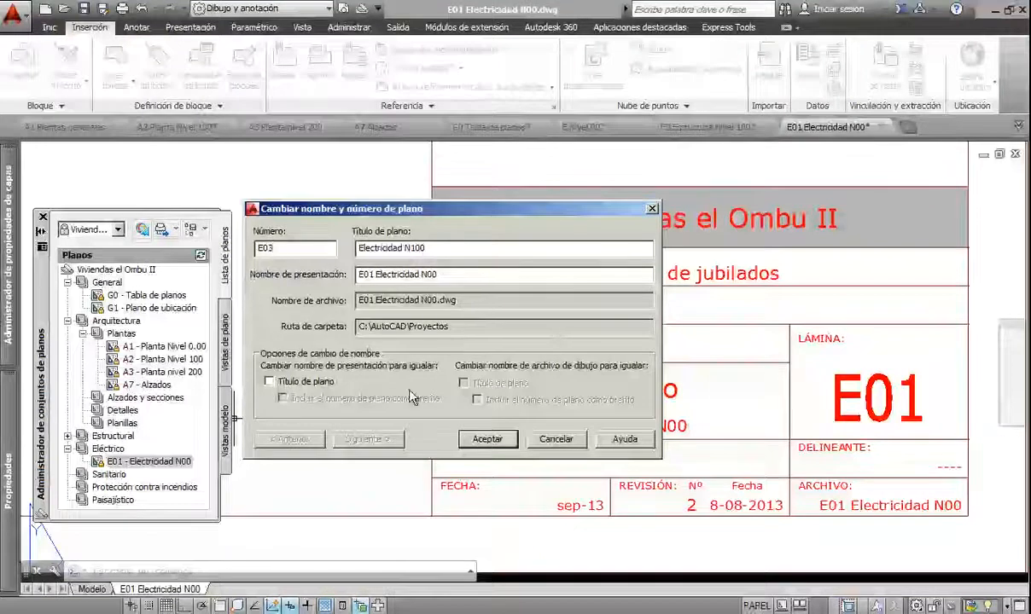
{"action": "left_click", "coordinate": [486, 440]}
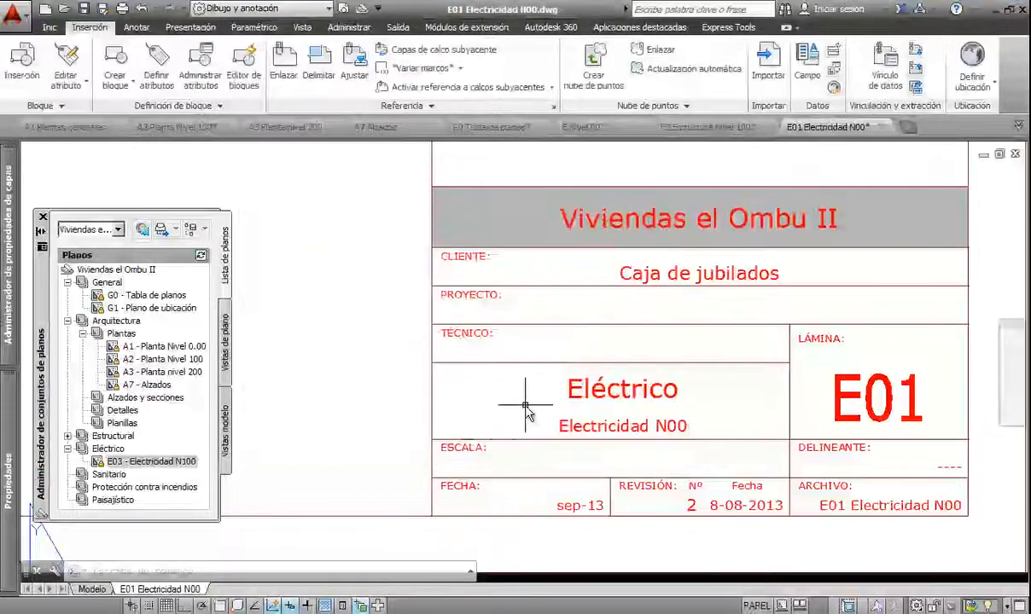
{"action": "type", "text": "re"}
{"action": "key", "text": "Return"}
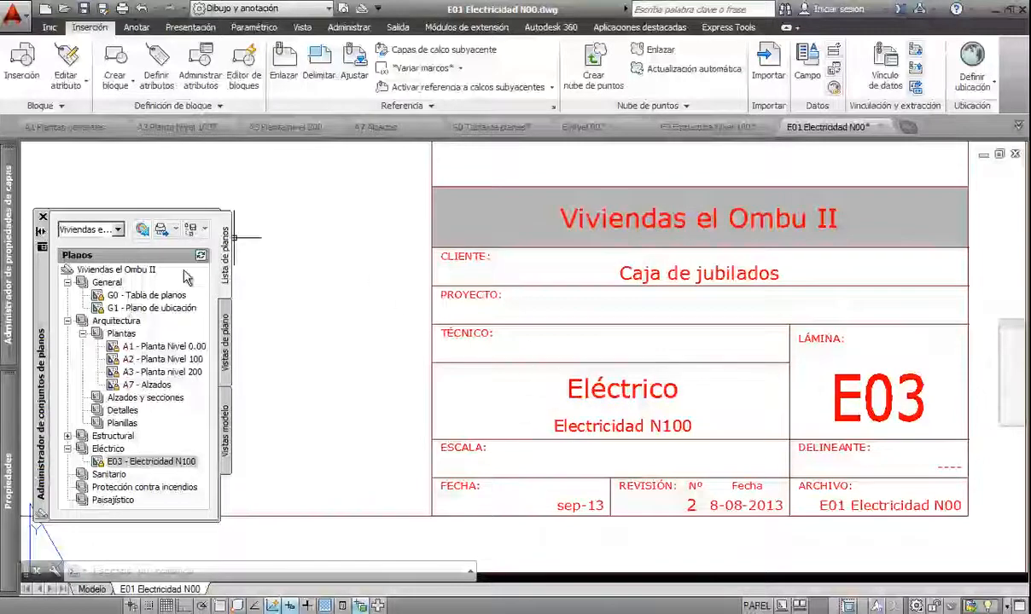
- Rename the sheet set Viviendas el Ombu II as Residencias el Ombu II in the sheet set properties
{"action": "right_click", "coordinate": [138, 277]}
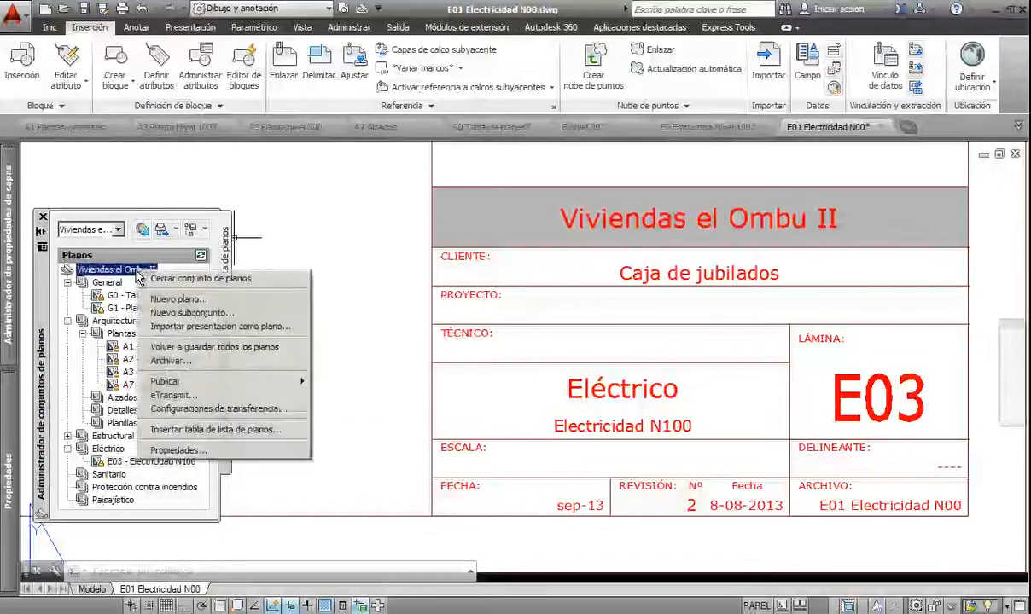
{"action": "left_click", "coordinate": [184, 450]}
{"action": "left_click", "coordinate": [651, 180]}
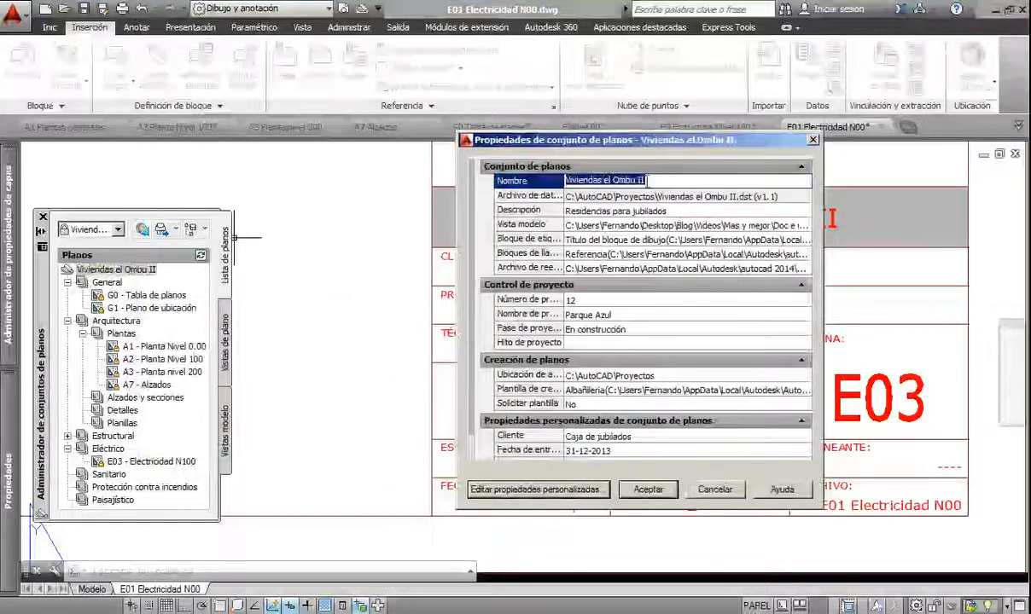
{"action": "left_click", "coordinate": [604, 181]}
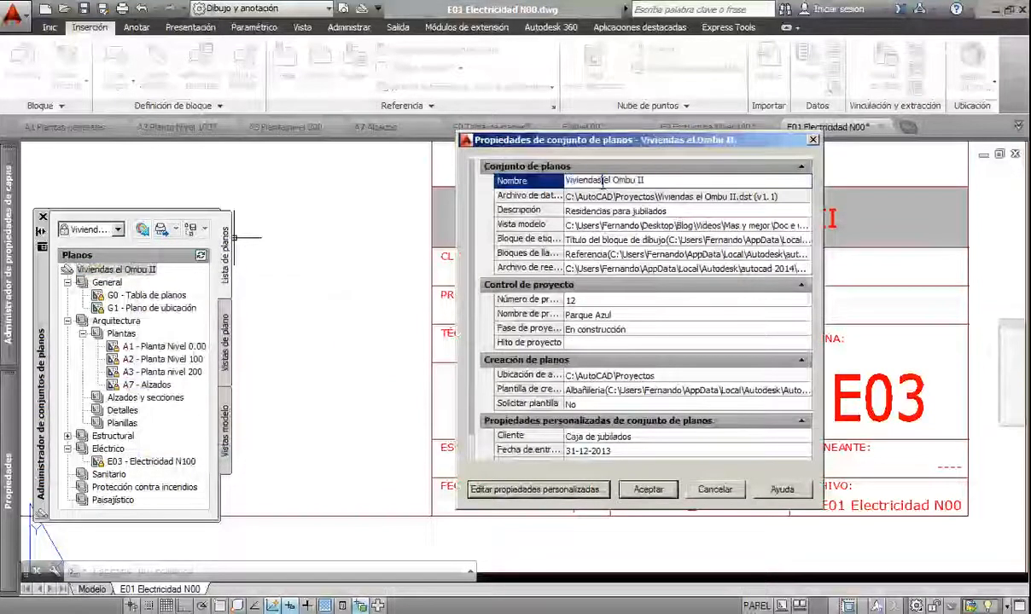
{"action": "type", "text": "Residenci"}
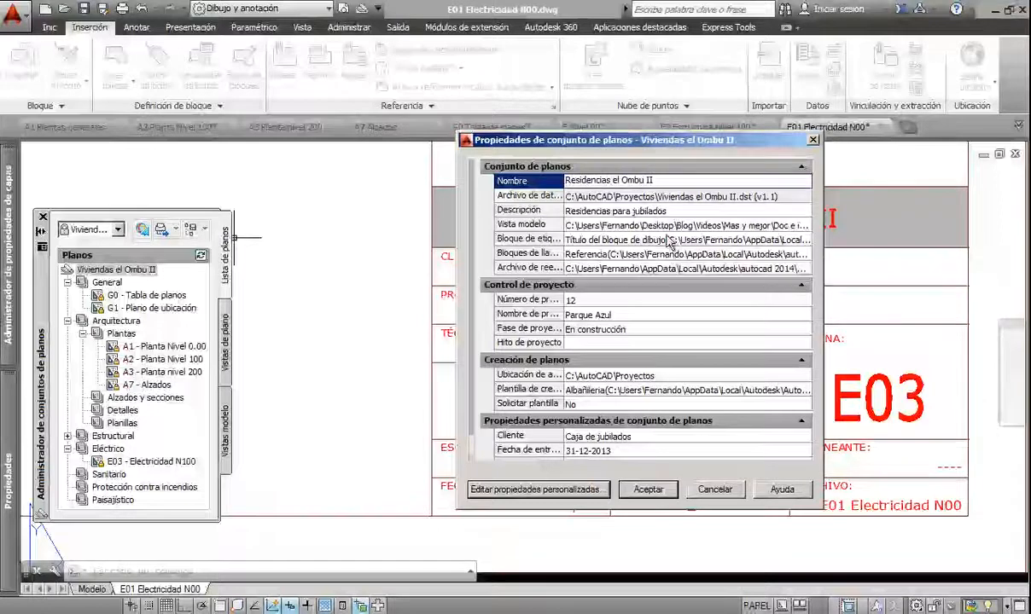
{"action": "left_click", "coordinate": [635, 494]}
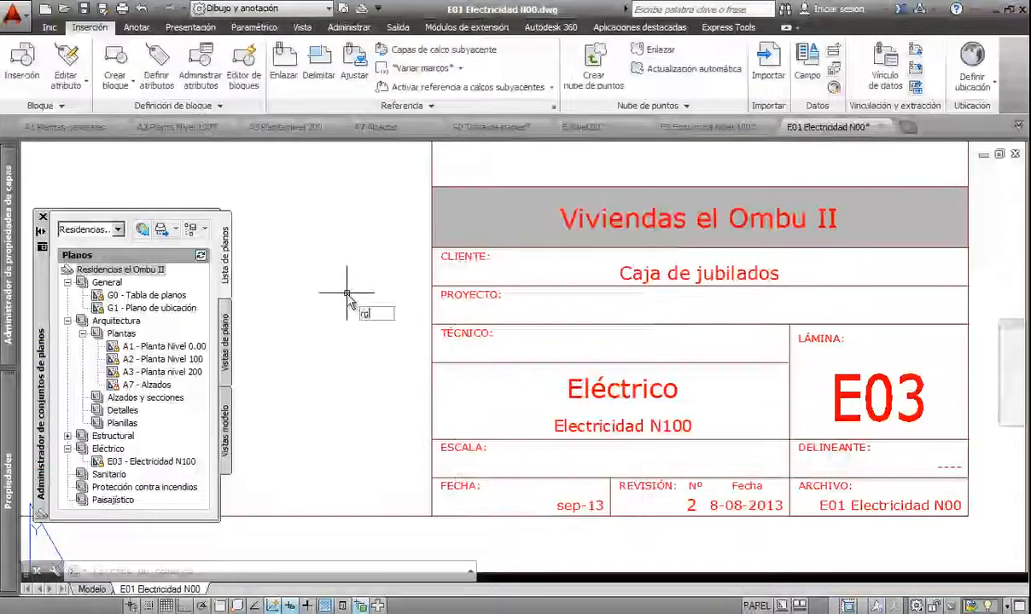
- Regenerate the E03 sheet's drawing to update the sheet set name in the title block
{"action": "key", "text": "Return"}
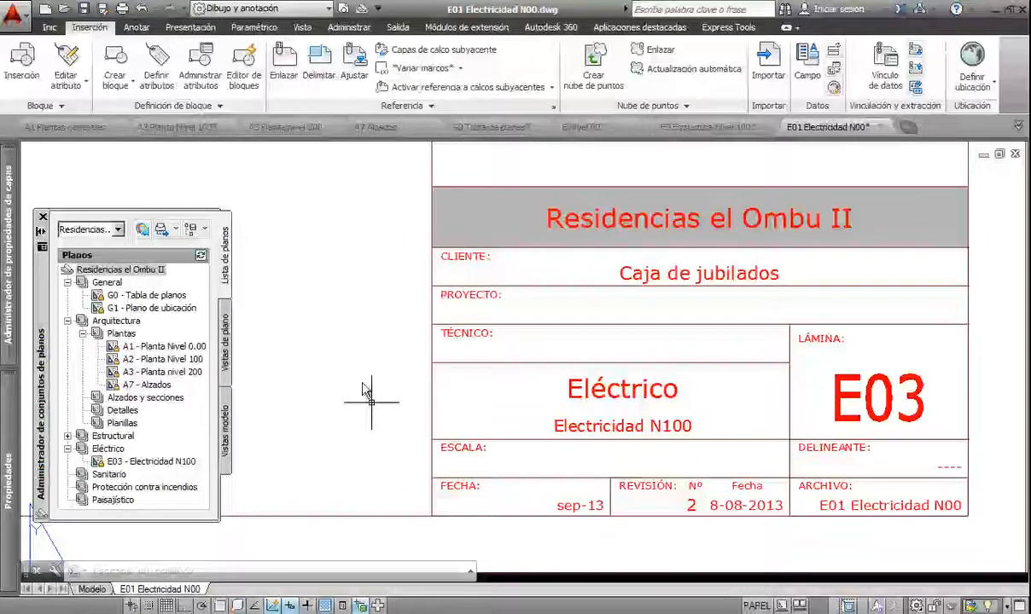
{"action": "scroll", "coordinate": [330, 356], "scroll_direction": "down", "scroll_amount": 4}
{"action": "middle_click_drag", "start_coordinate": [417, 382], "coordinate": [715, 461]}
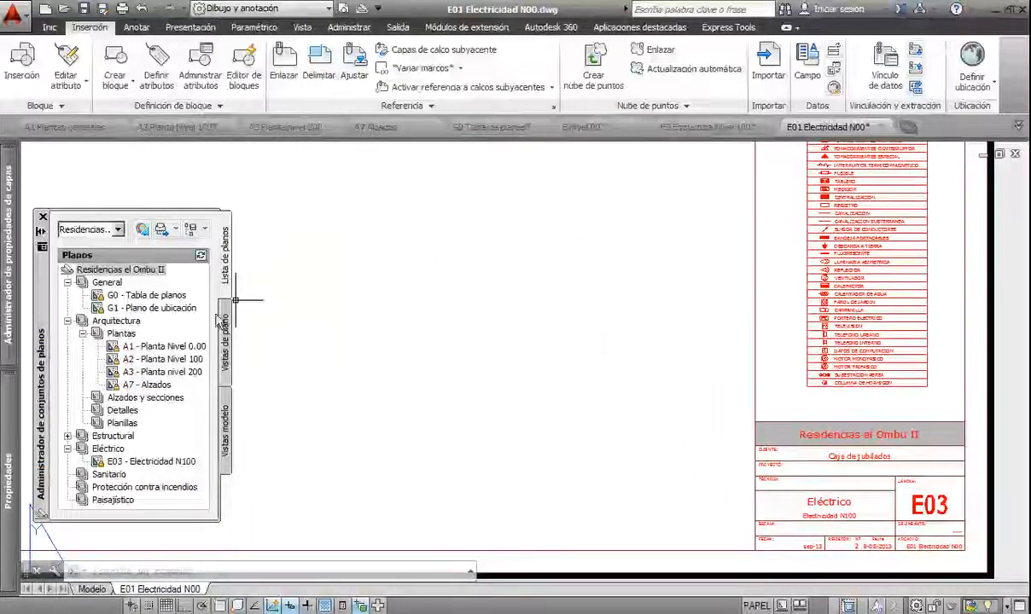